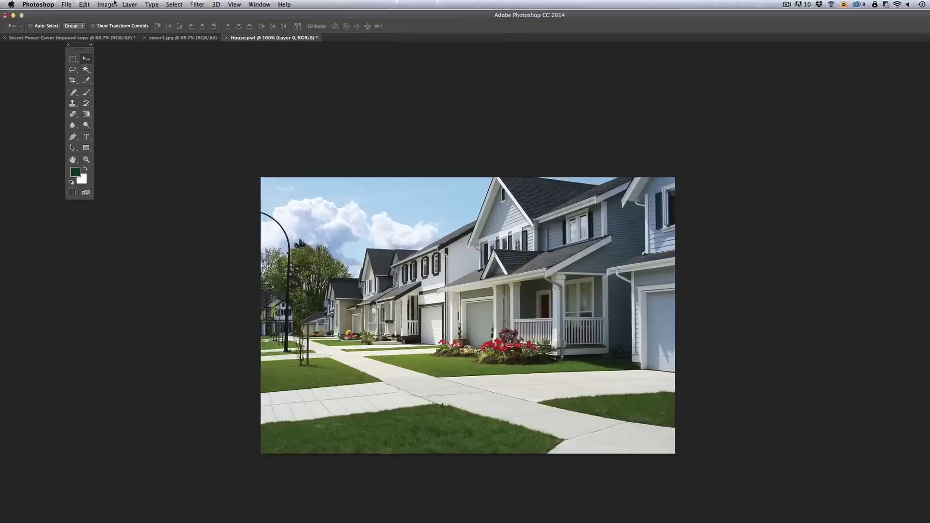
- Convert the house photo to CMYK Color, turning off the conversion warning
left_click(98, 3)
mouse_move(165, 23)
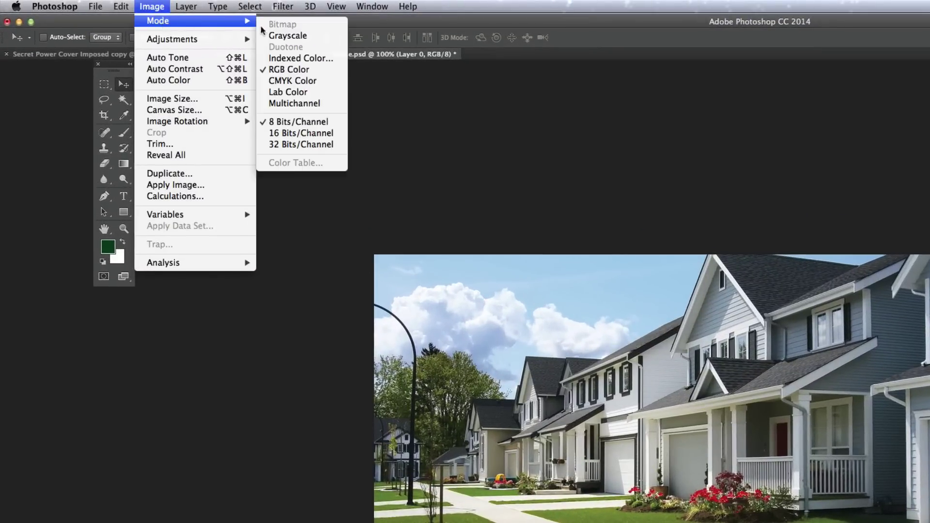
left_click(272, 81)
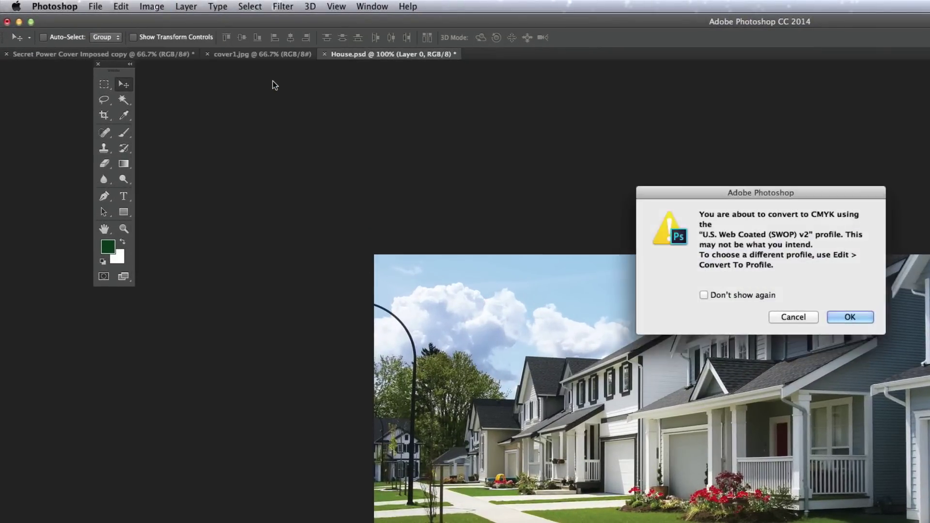
left_click(703, 294)
left_click(833, 316)
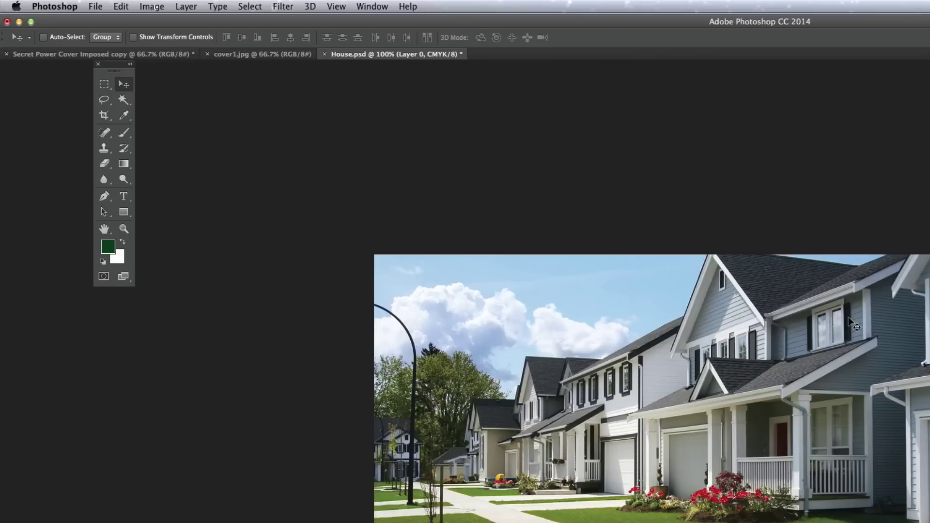
- Confirm the photo is 3.333 × 2.223 inches at 300 pixels per inch
left_click(158, 6)
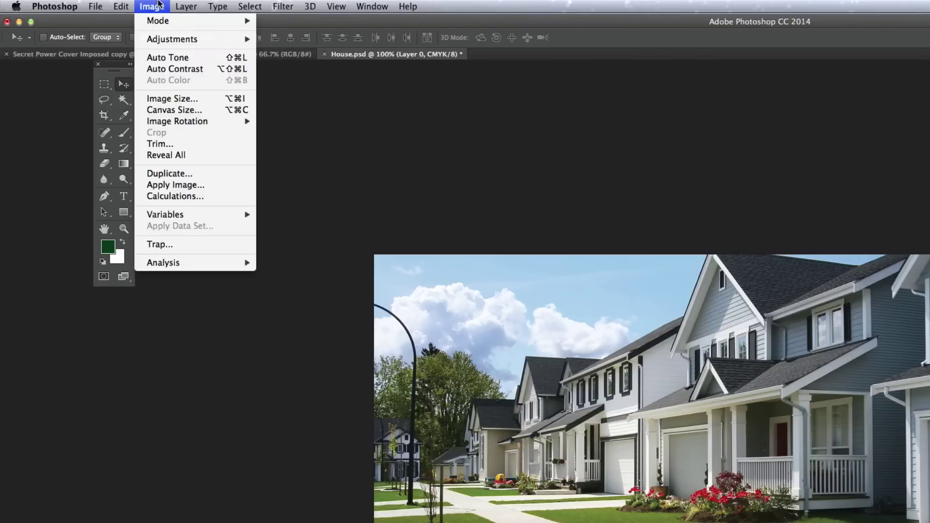
left_click(170, 98)
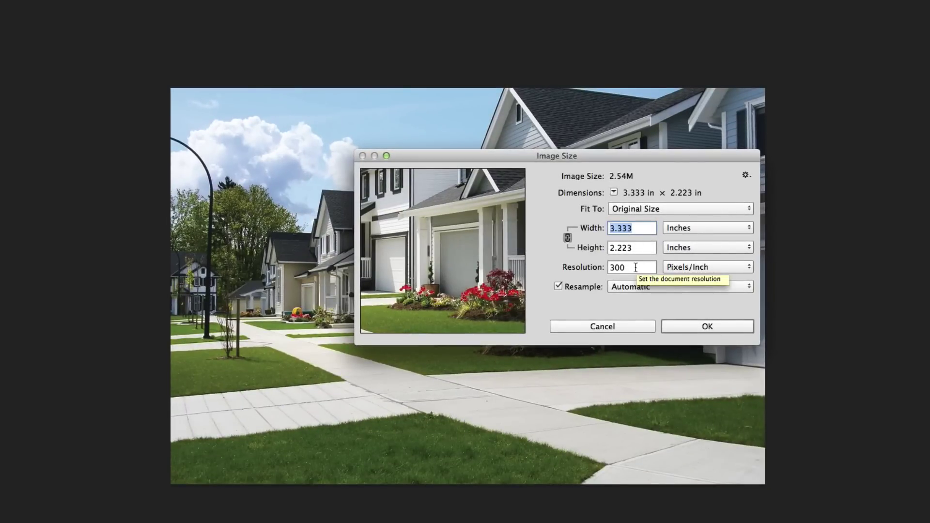
double_click(635, 267)
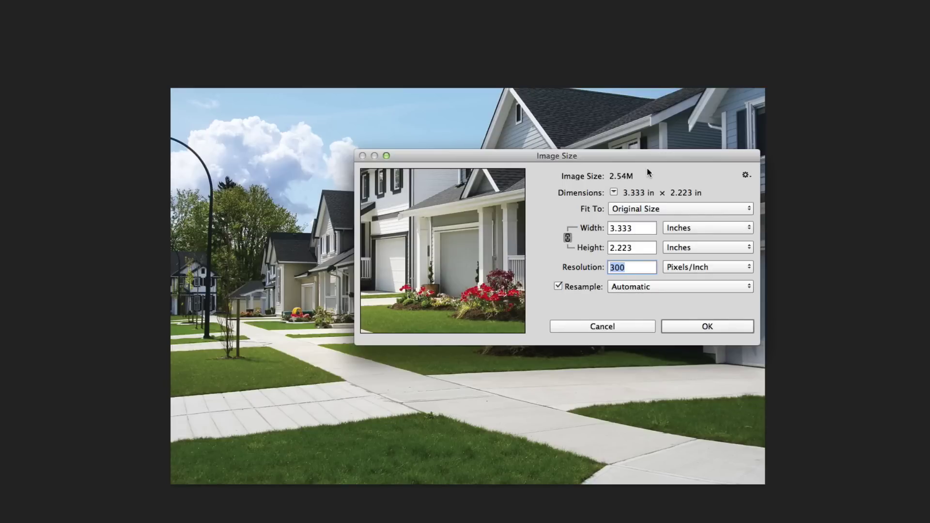
left_click(706, 327)
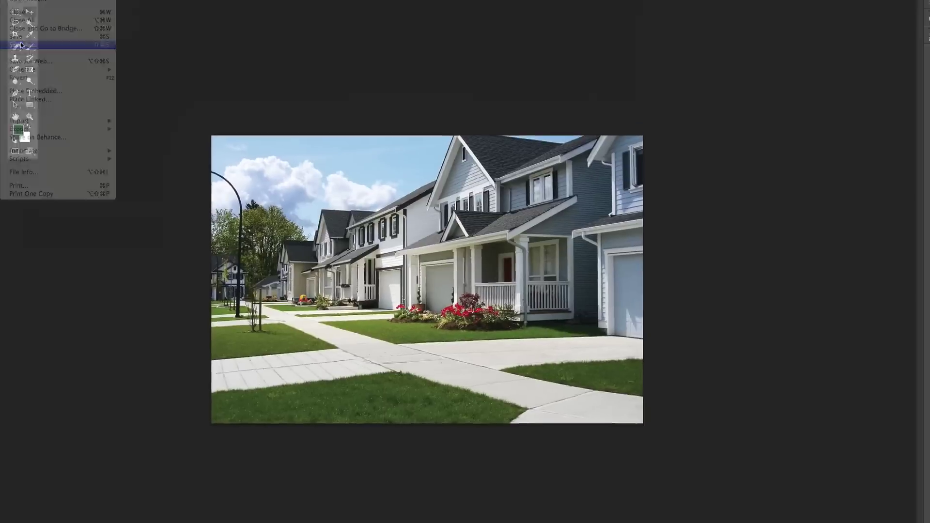
- Save the photo as House1.psd in the Open Work folder, then close it
left_click(0, 0)
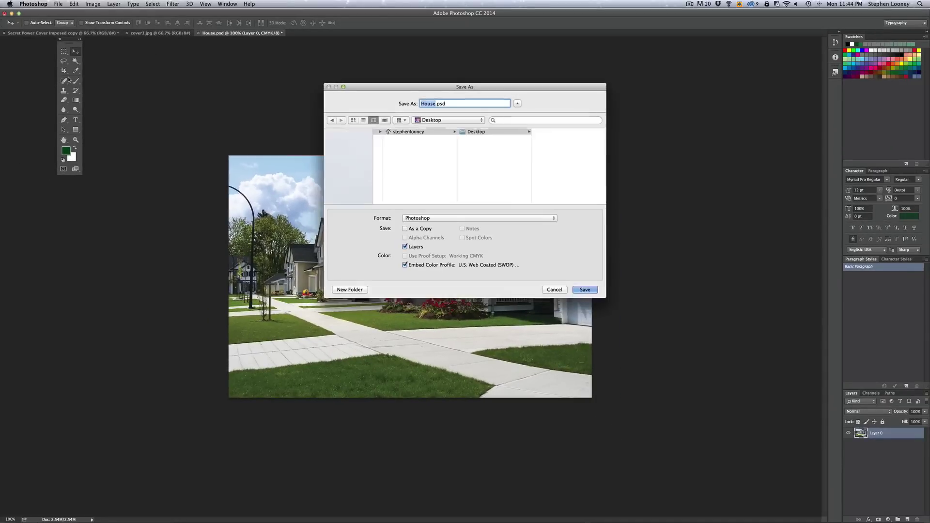
key("Right")
type("1")
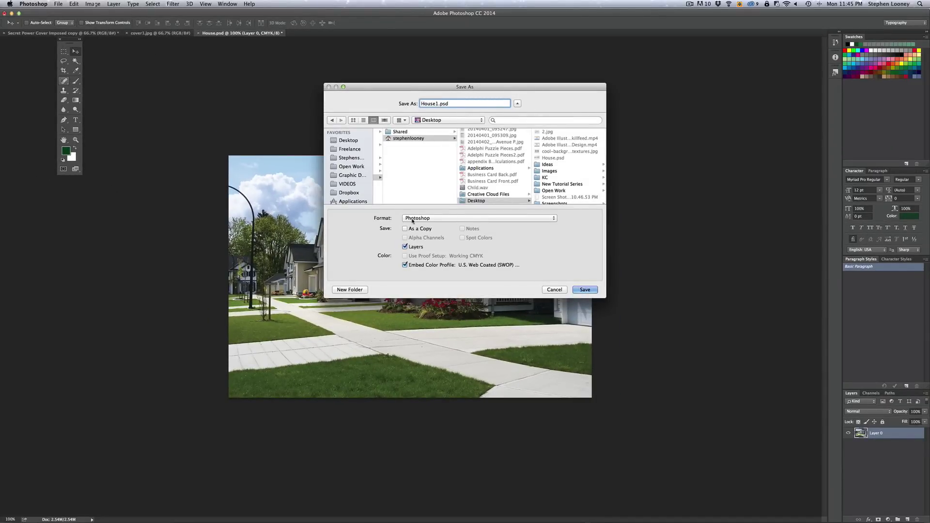
left_click(351, 166)
left_click(585, 289)
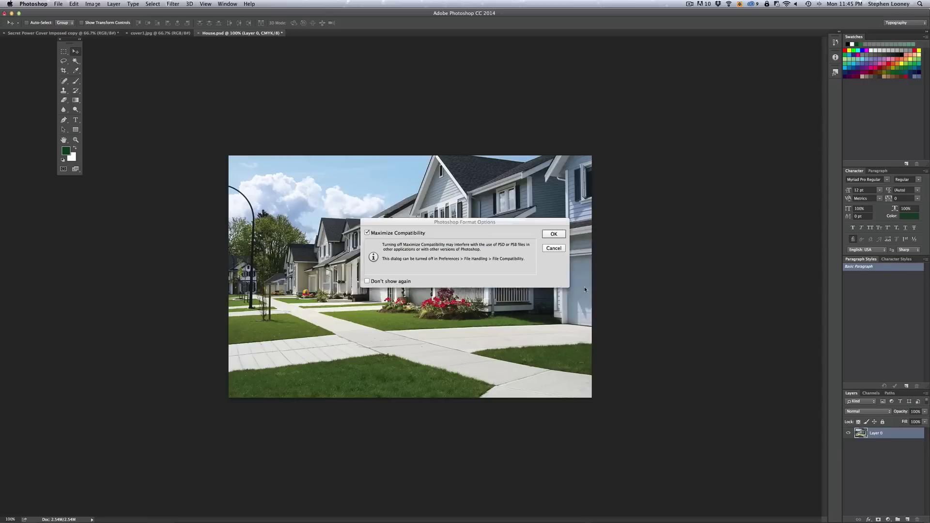
key("Return")
key("super+w")
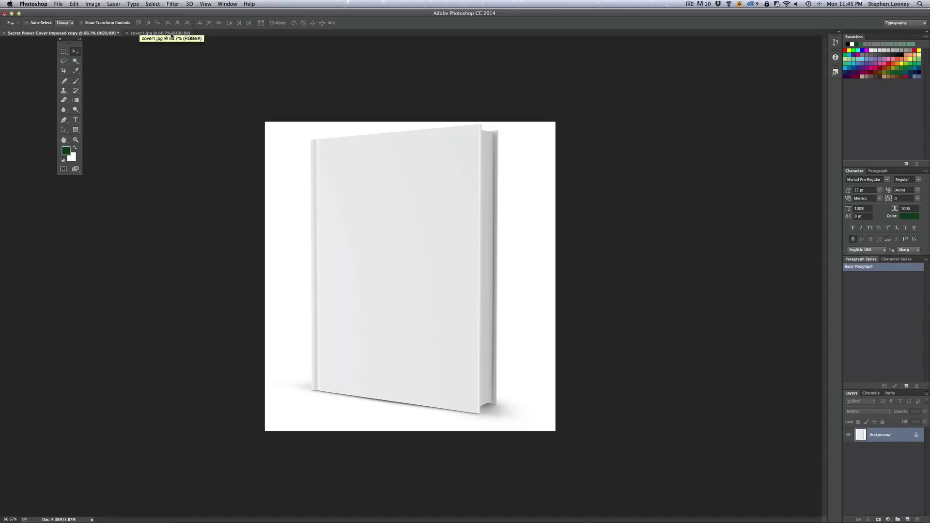
- Copy all of cover1.jpg and return to the Secret Power Cover Imposed copy document
left_click(171, 34)
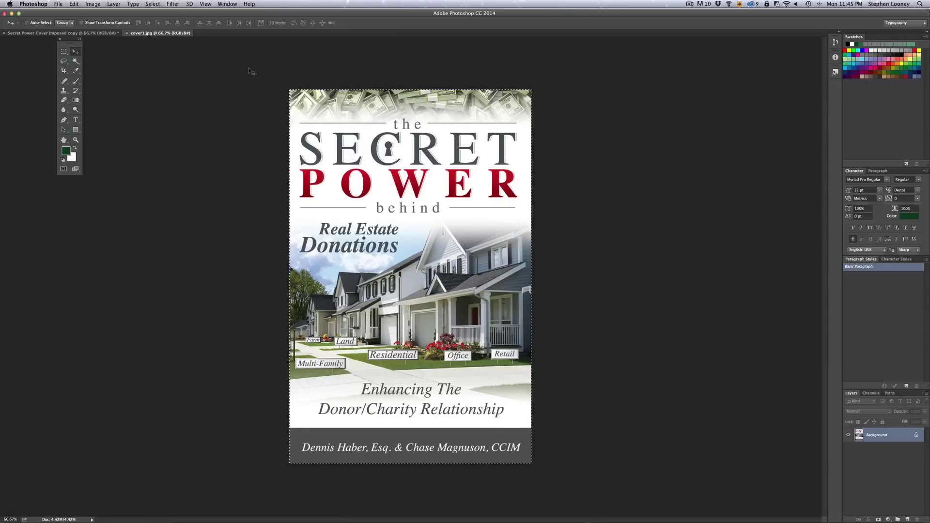
left_click(63, 51)
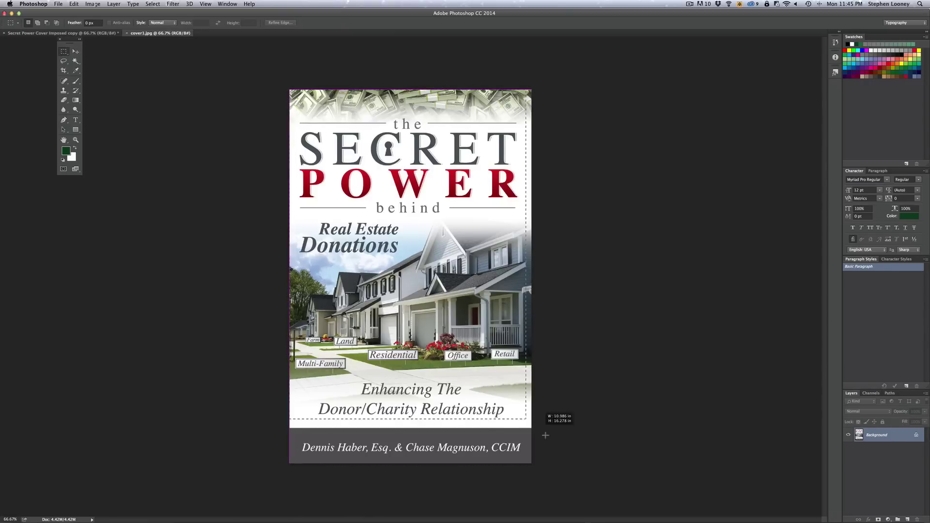
left_click(73, 4)
left_click(79, 56)
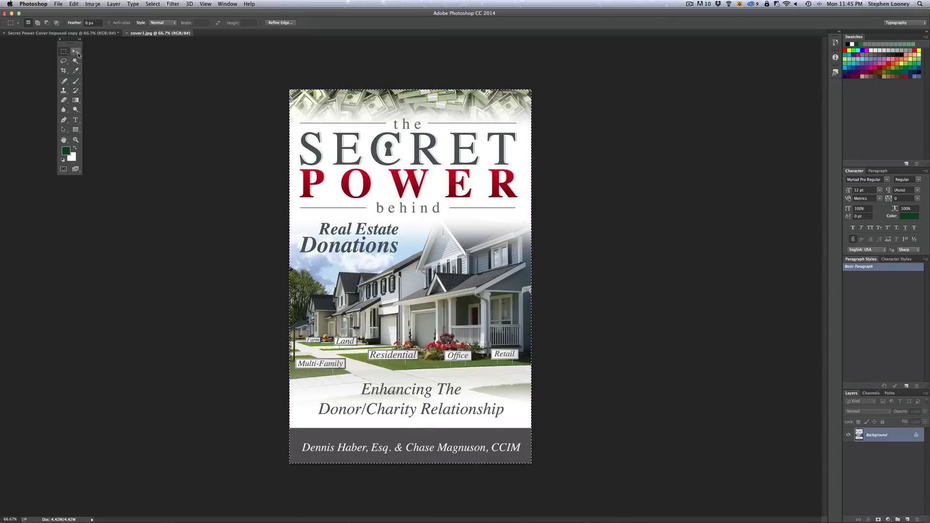
left_click(99, 33)
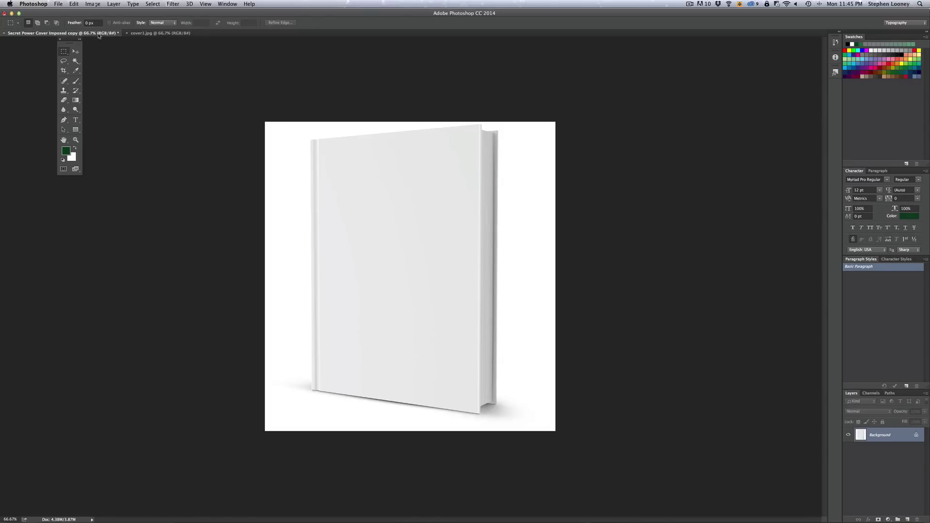
- Convert the book mockup to CMYK Color
left_click(94, 3)
mouse_move(97, 13)
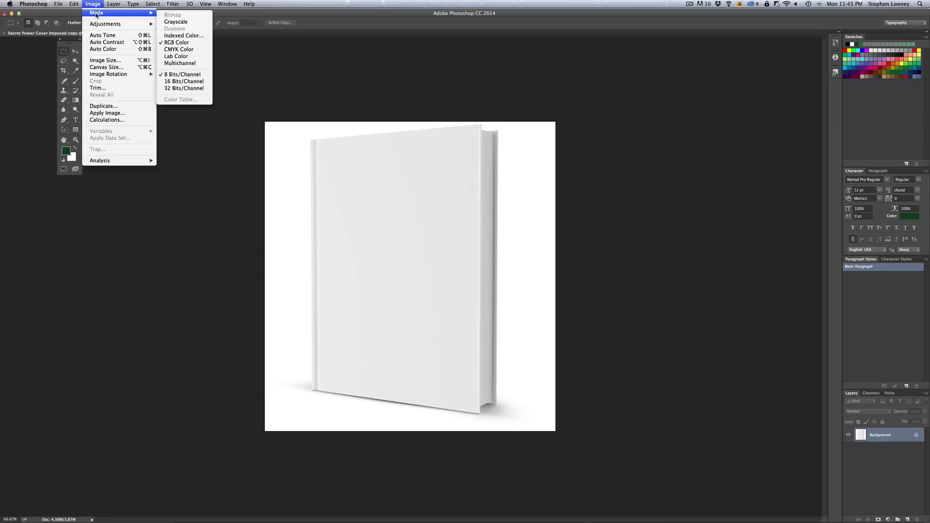
left_click(179, 52)
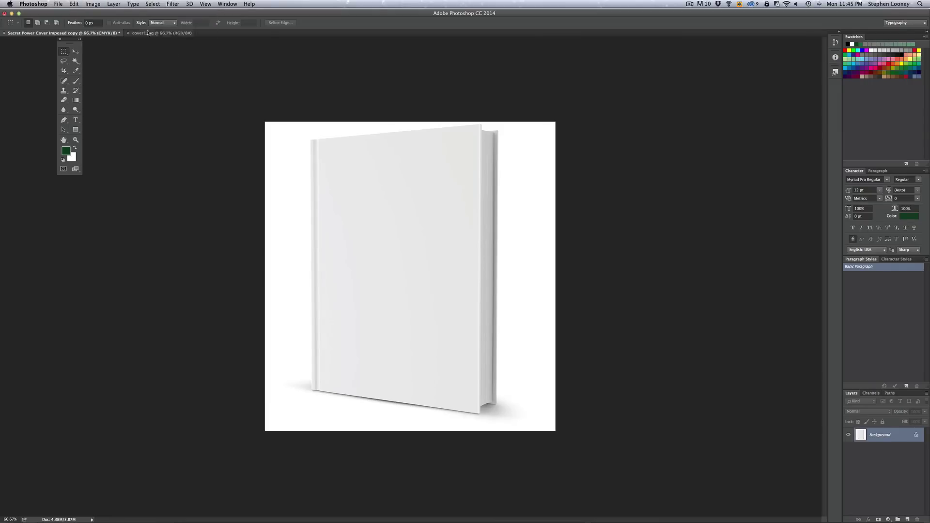
- Confirm the mockup is 4 × 4.257 in at 300 ppi and paste the cover as Layer 1
left_click(93, 4)
mouse_move(103, 25)
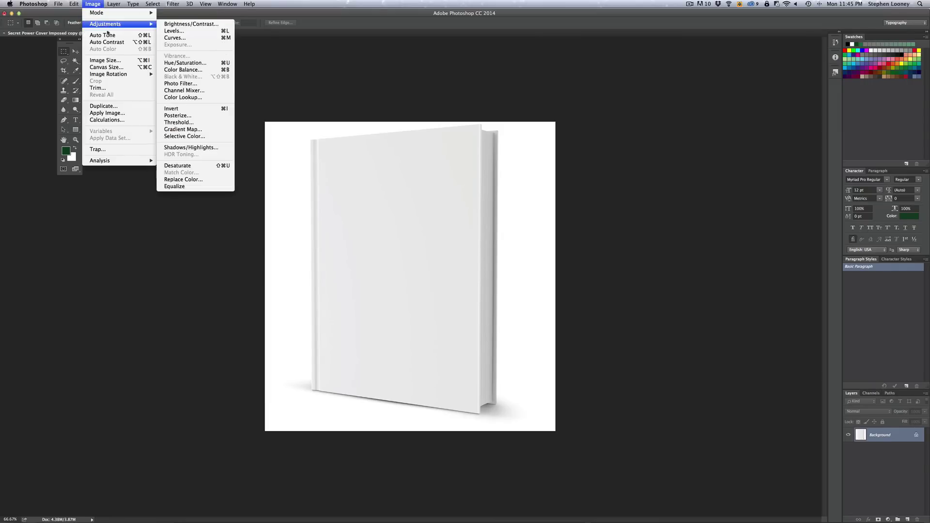
left_click(107, 61)
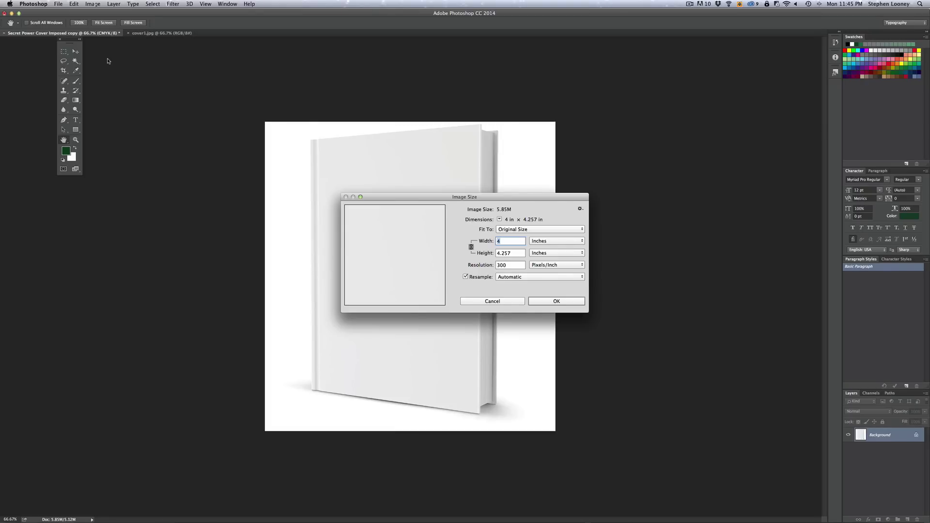
left_click(561, 303)
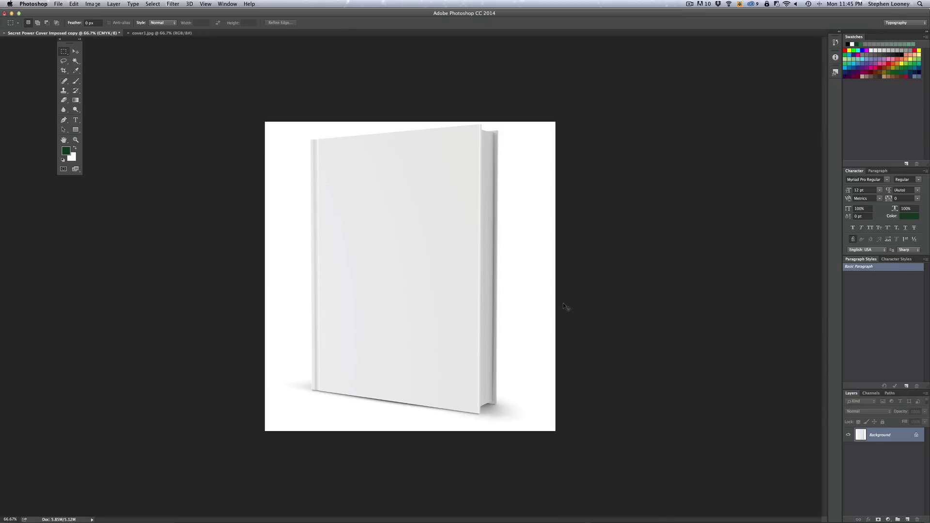
key("super+v")
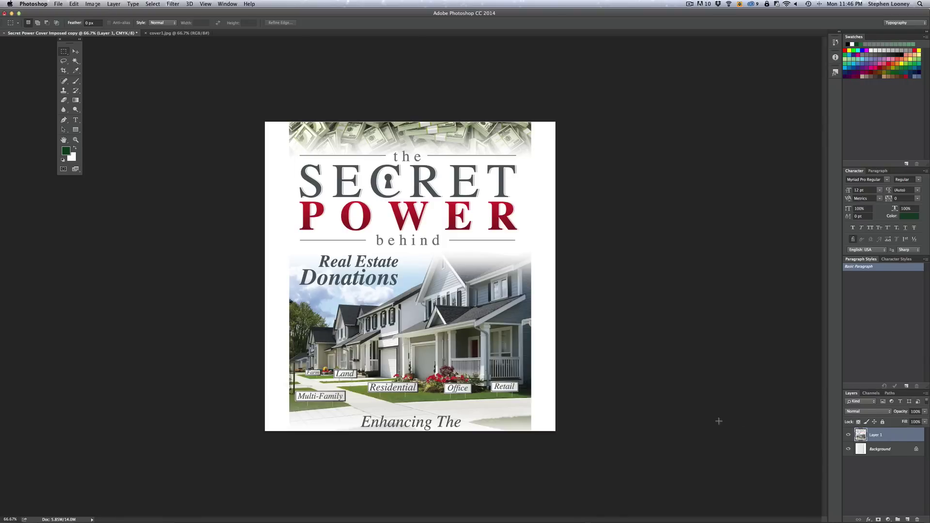
- Scale the pasted cover down to roughly the size of the book front
left_click(74, 4)
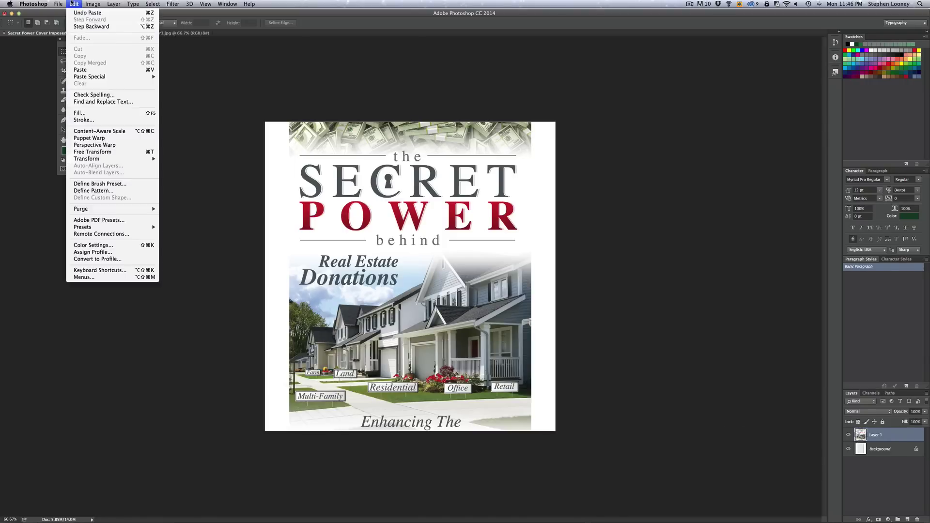
left_click(102, 152)
left_click_drag(530, 122, 453, 166)
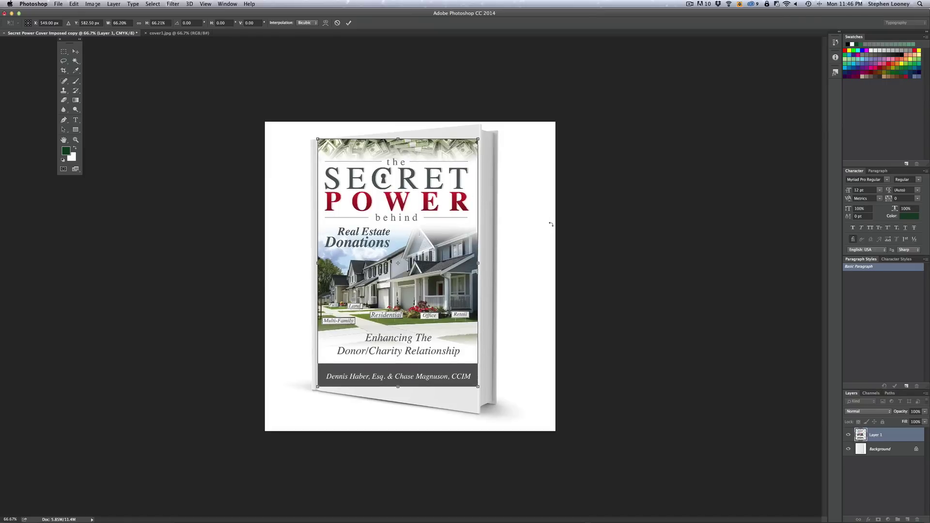
key("Return")
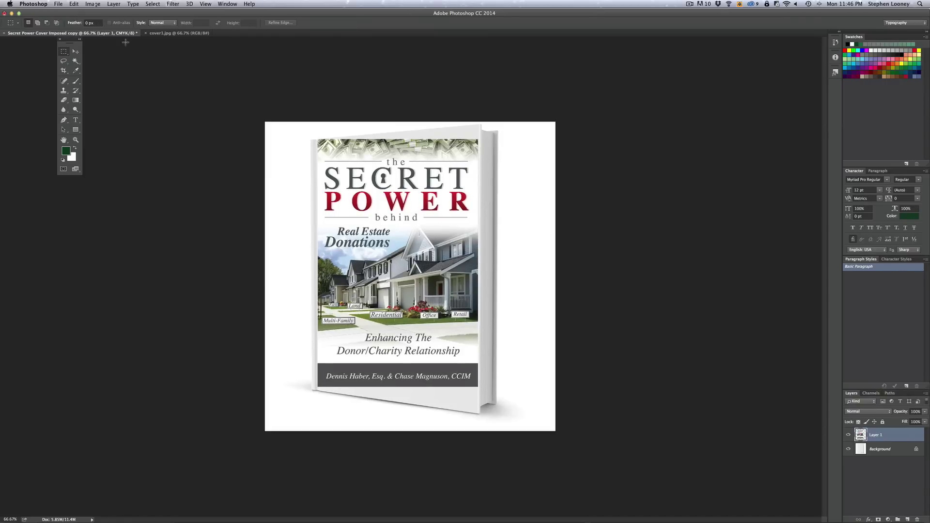
- Distort the cover's corners to match the book's front face and commit the transform
left_click(73, 4)
mouse_move(130, 162)
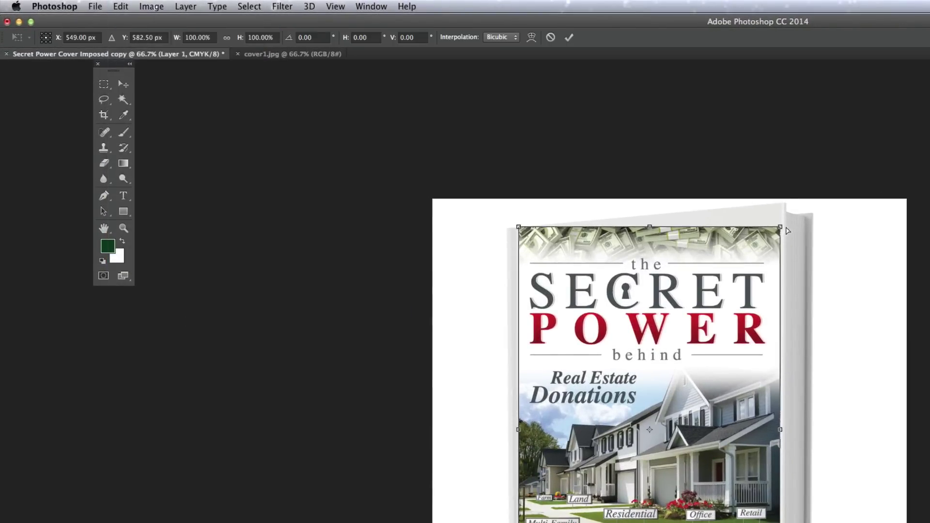
left_click_drag(779, 227, 780, 206)
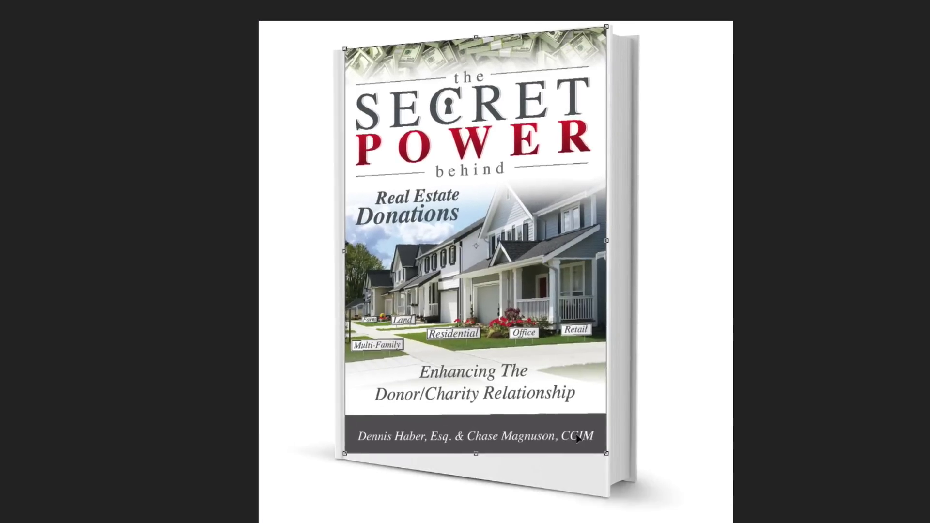
left_click_drag(607, 462, 605, 495)
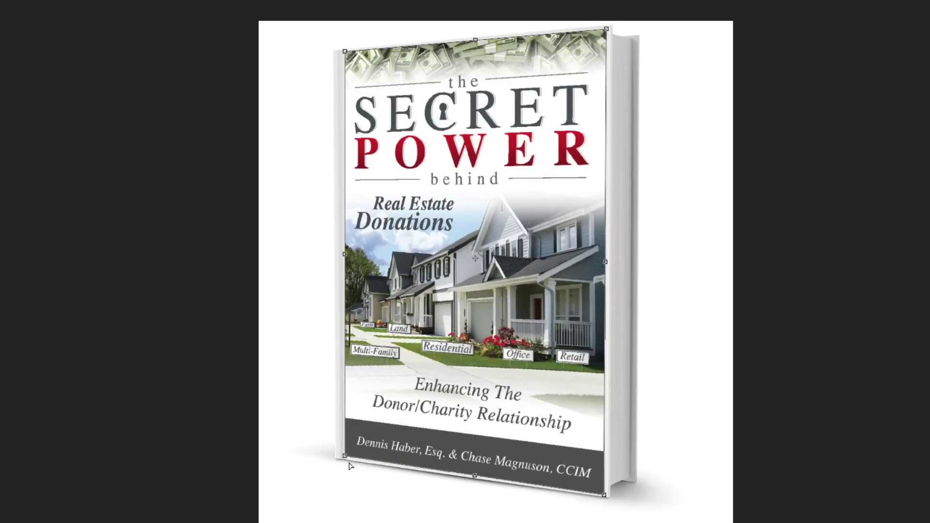
left_click_drag(345, 457, 344, 459)
left_click_drag(606, 29, 609, 26)
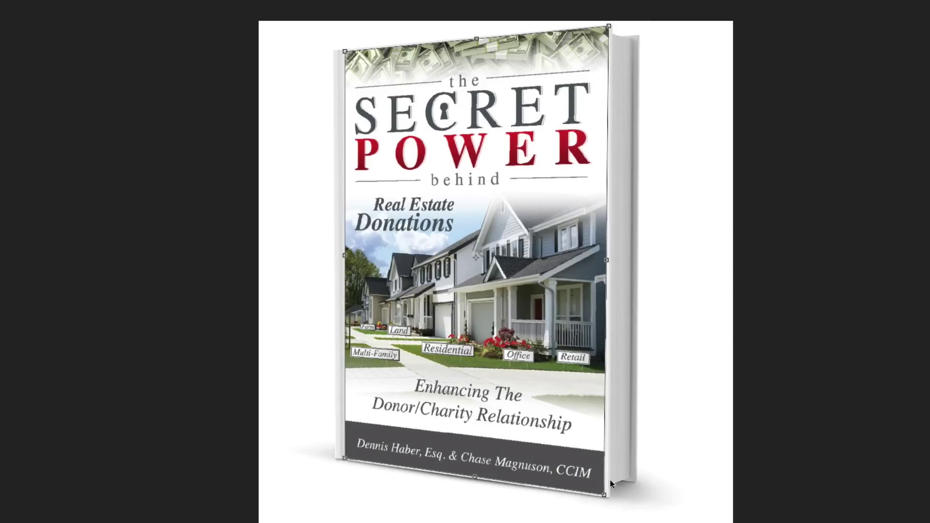
left_click_drag(605, 496, 607, 494)
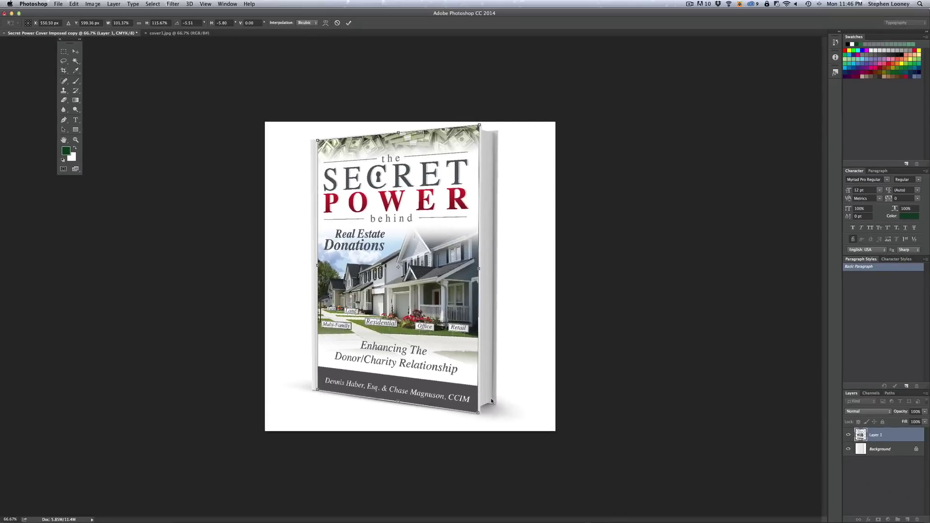
key("Return")
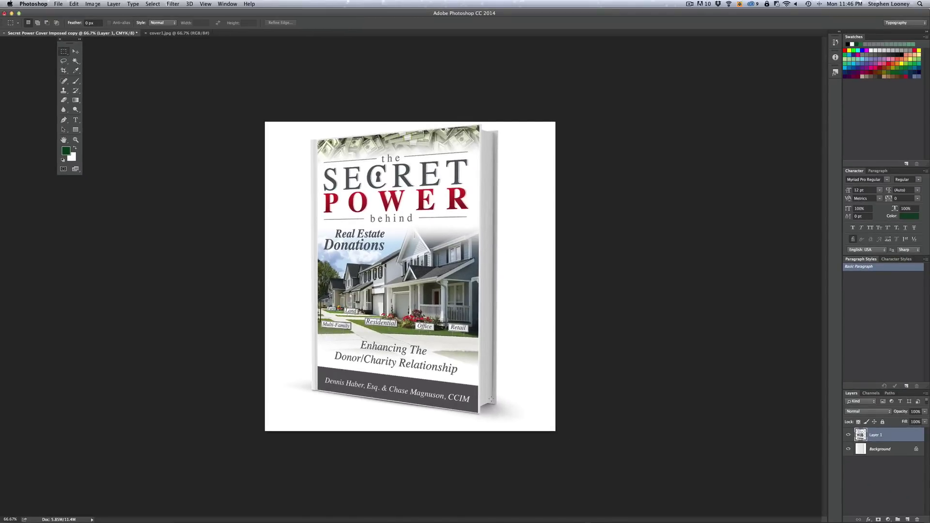
- Save the composite as SuperimposedBook in Photoshop format, accepting the format options
left_click(58, 4)
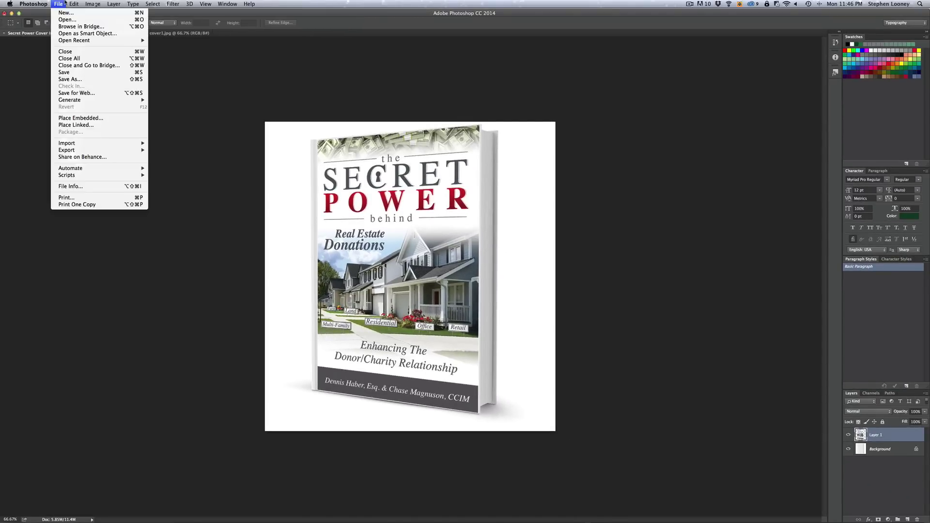
left_click(71, 80)
type("Sup")
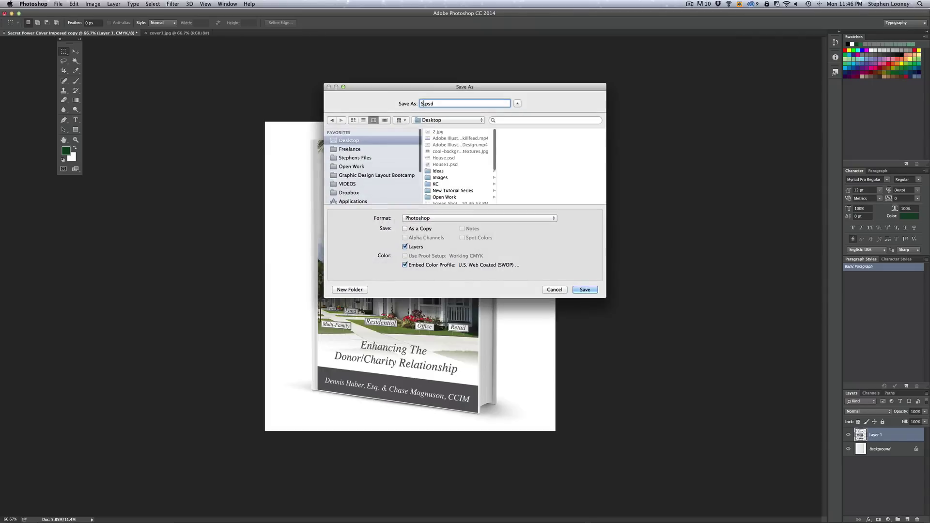
type("erimposedBo")
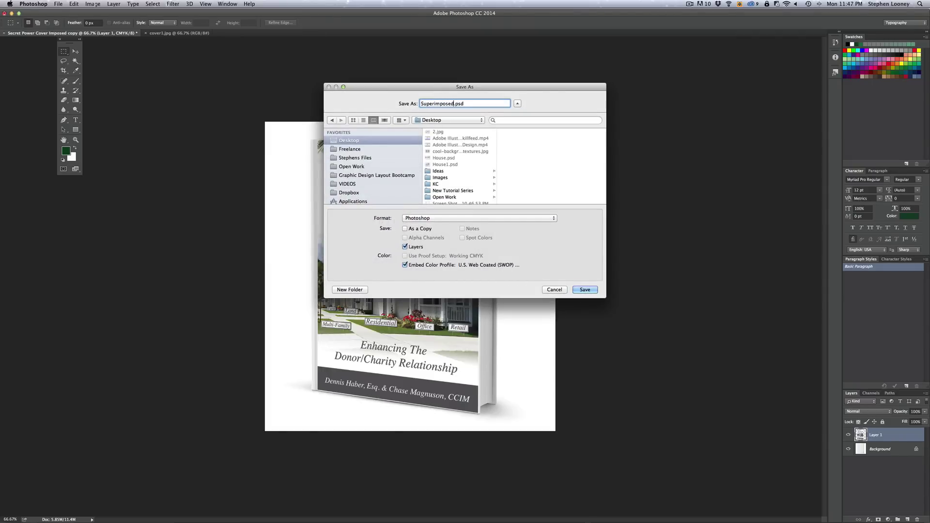
type("ok")
key("Return")
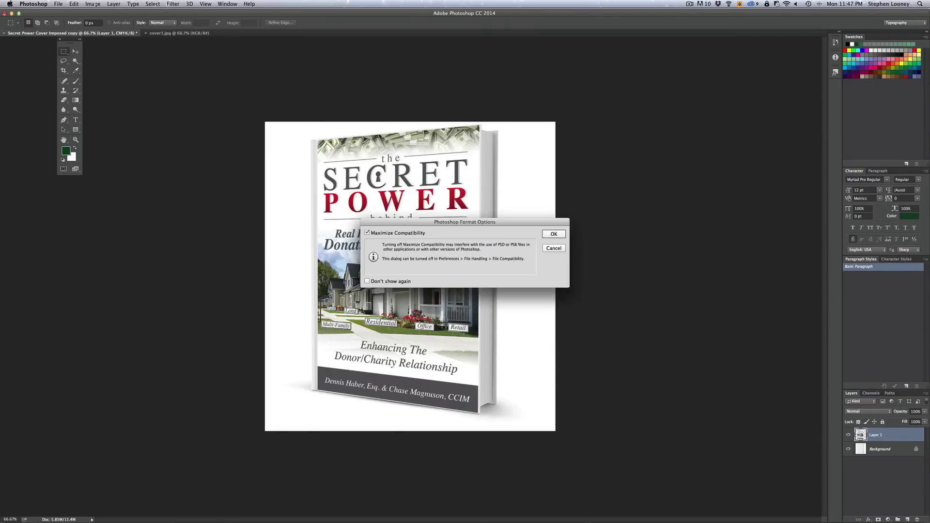
key("Return")
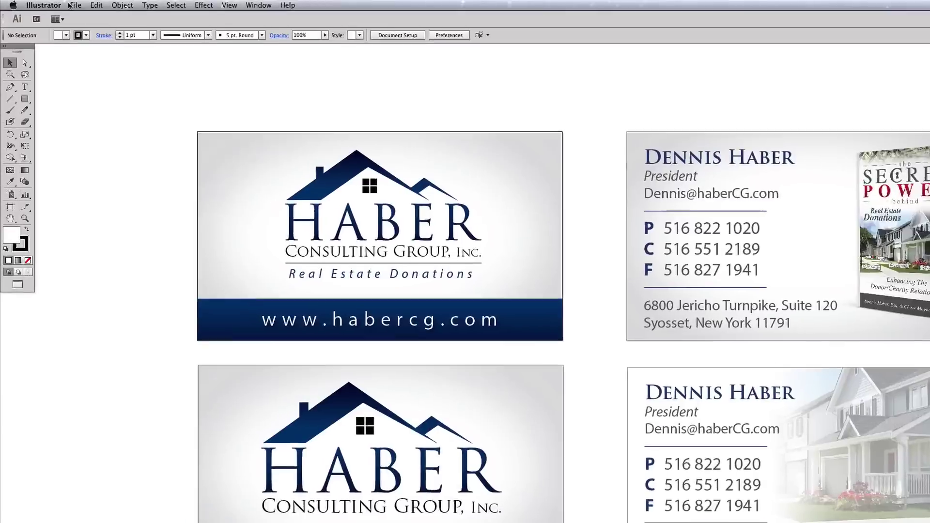
- Begin a new Illustrator document and name it TEST
left_click(57, 4)
left_click(68, 13)
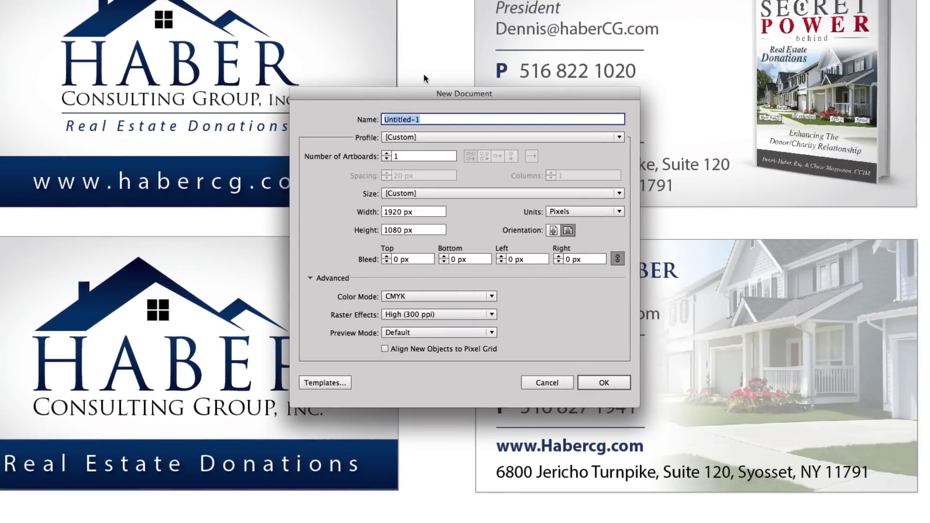
type("TEST")
- Create TEST with four 3.5 × 2 in artboards, units in inches, and 0.125 in bleed
left_click(386, 154)
left_click(387, 153)
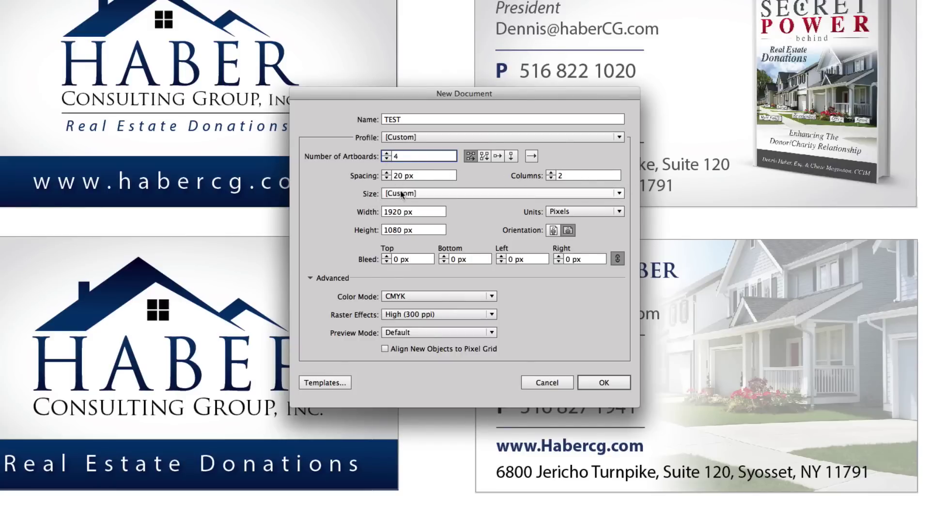
left_click(575, 210)
left_click(583, 250)
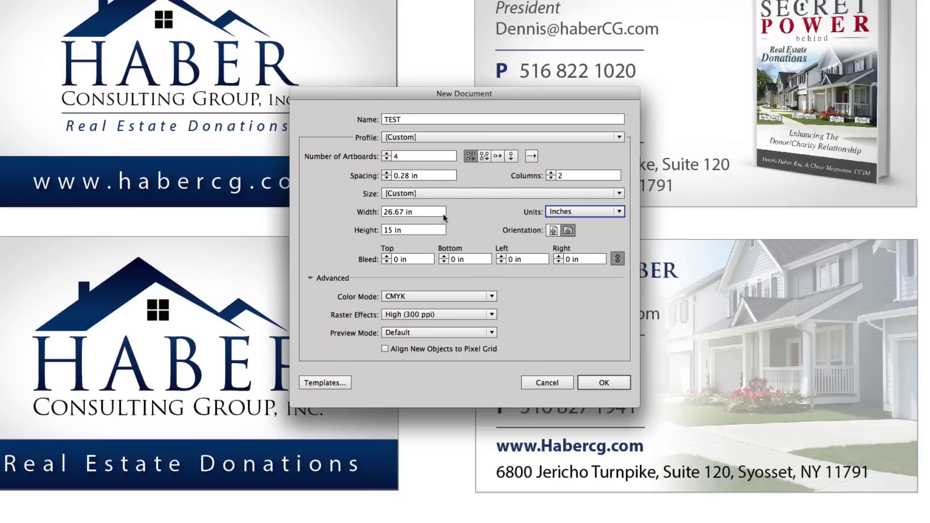
left_click_drag(426, 211, 360, 213)
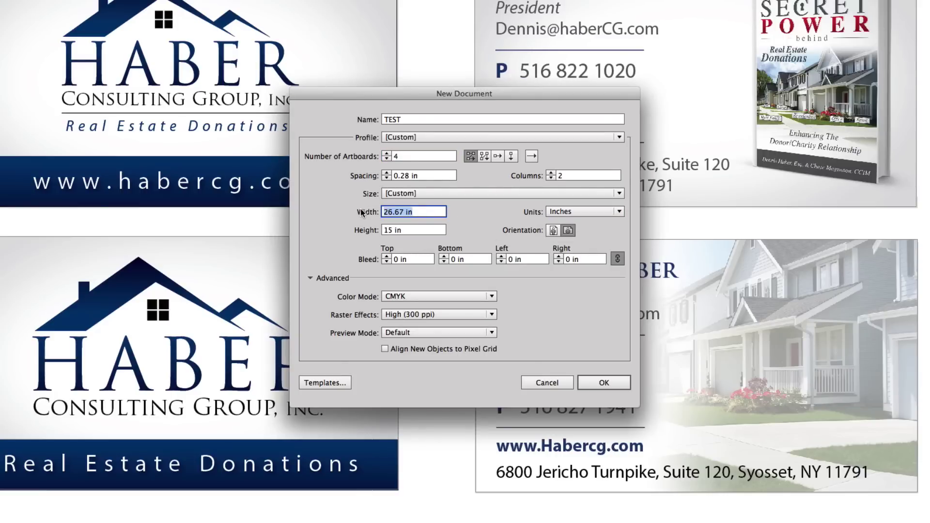
type("3.5")
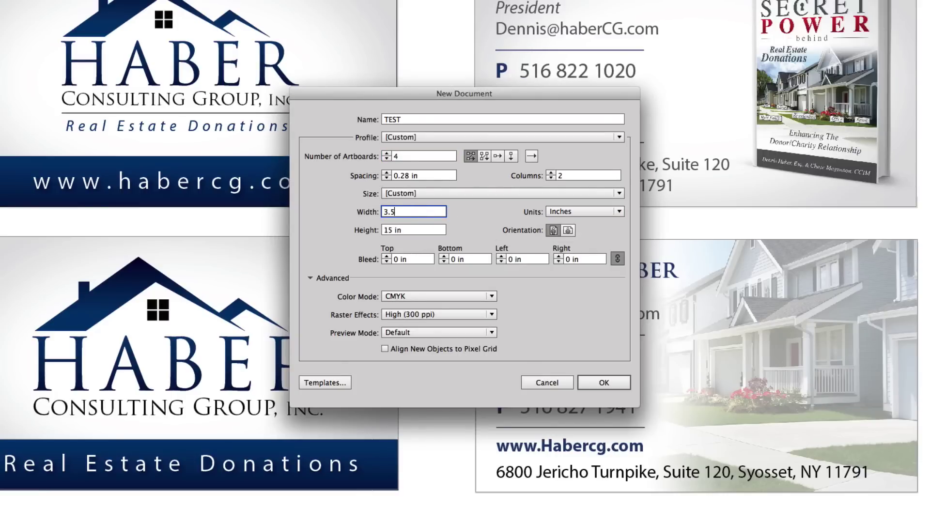
key("Tab")
type("2")
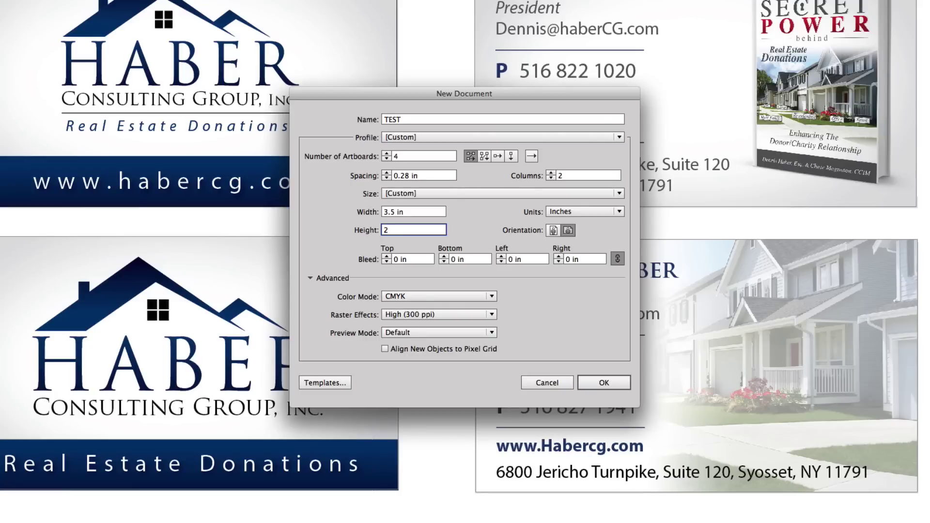
left_click(386, 256)
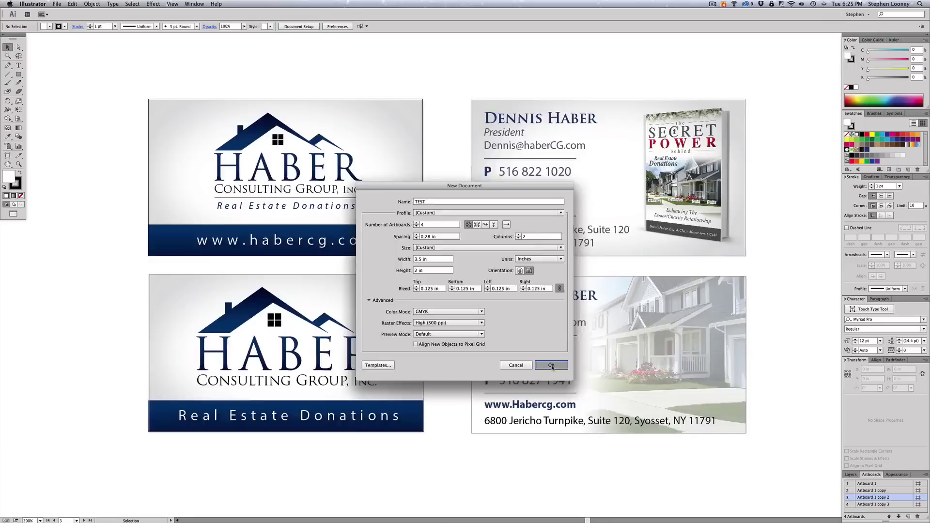
left_click(604, 381)
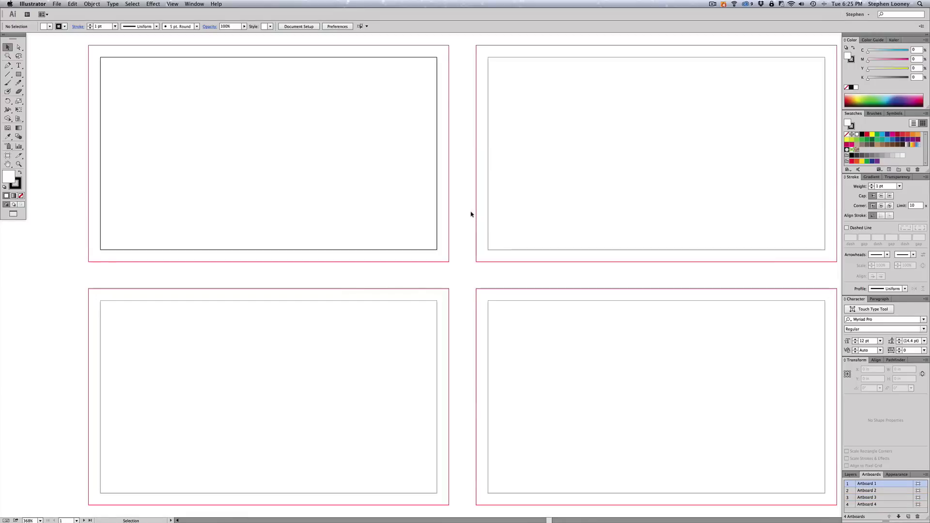
- Zoom out and pan to view all four empty artboards
key("super+minus")
left_click_drag(477, 239, 474, 252)
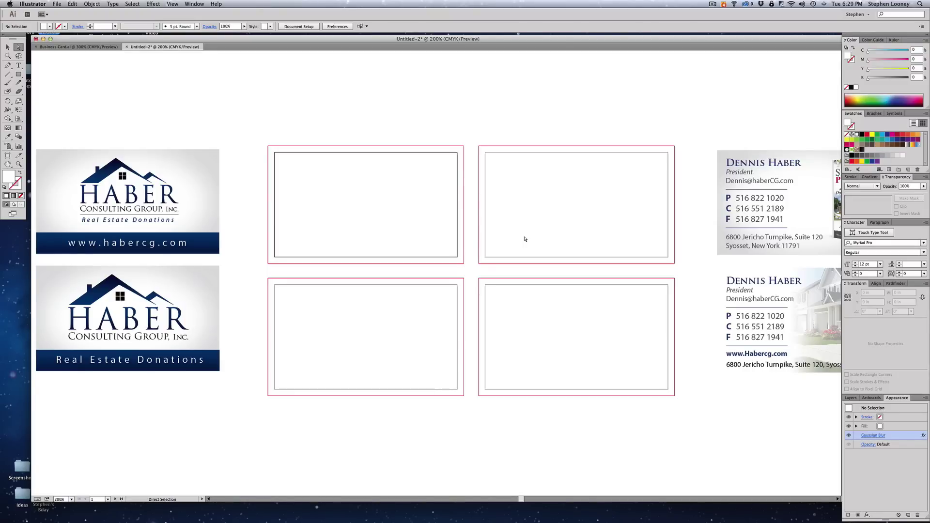
- Hide the red guides around the cards
left_click(172, 3)
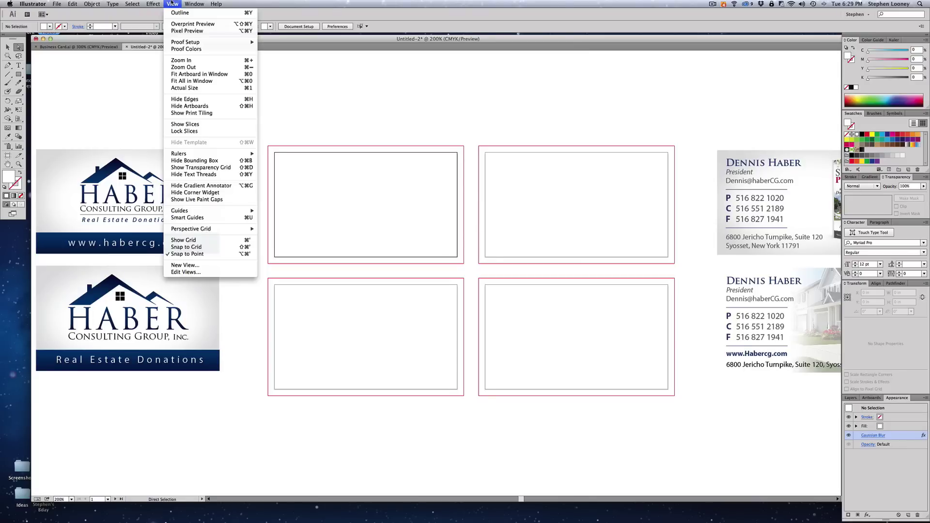
mouse_move(233, 211)
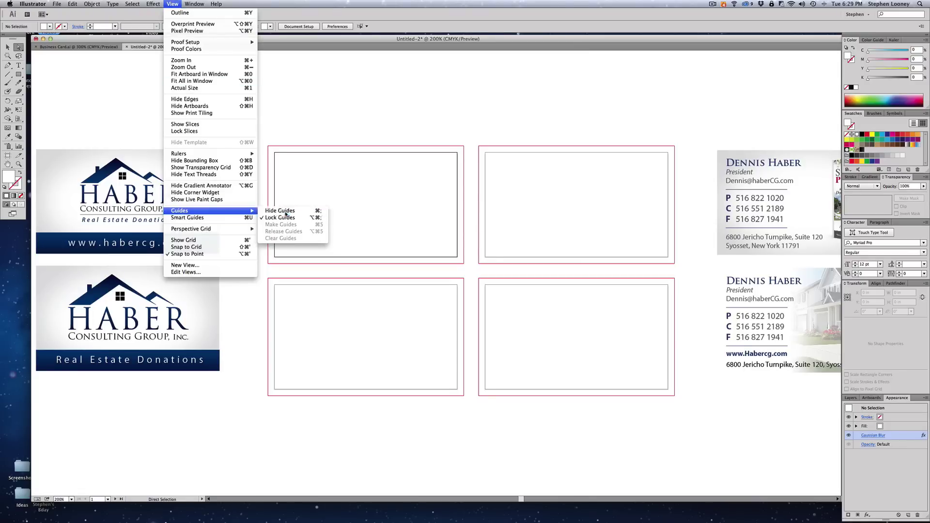
left_click(285, 212)
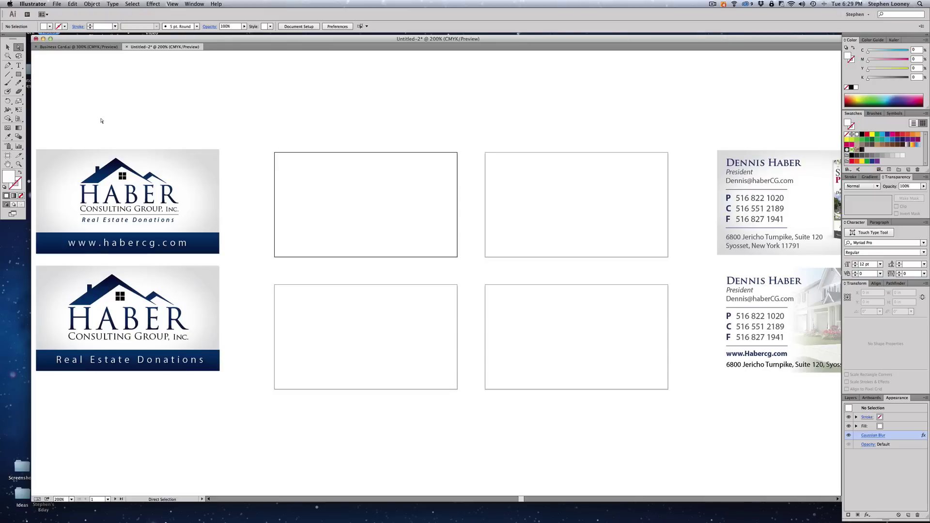
- Create a 3.5 × 2 in rectangle using exact dimensions
left_click(19, 74)
left_click(312, 160)
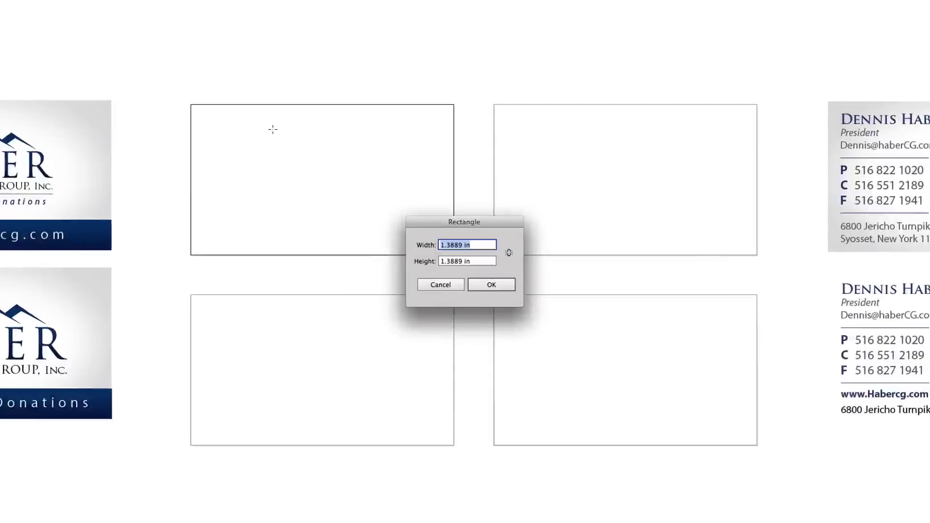
type("3.5")
key("Tab")
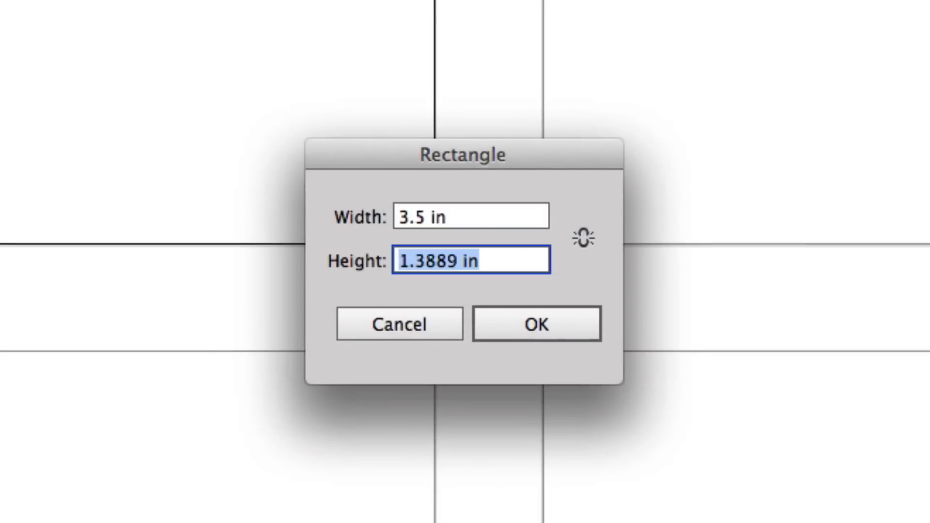
type("2")
key("Tab")
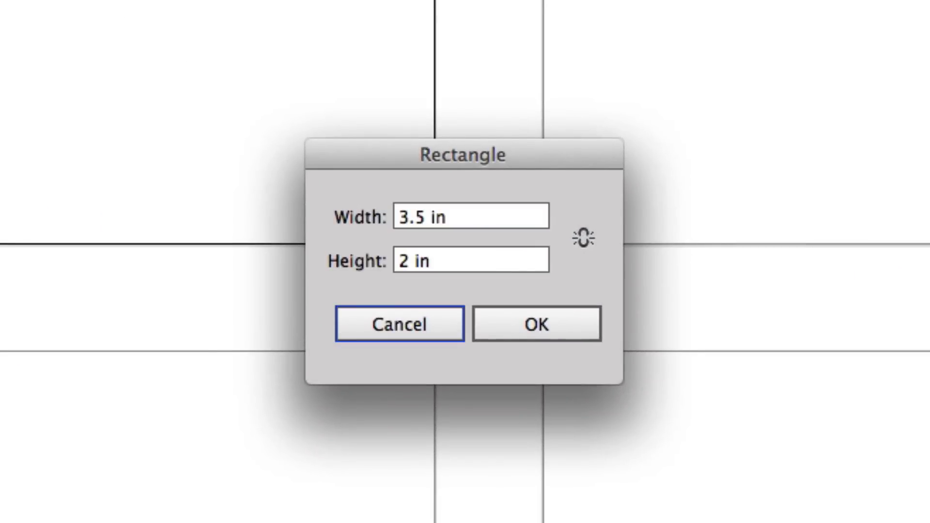
left_click(486, 322)
- Snap the rectangle onto the first artboard and fill it with 15% black
left_click(57, 4)
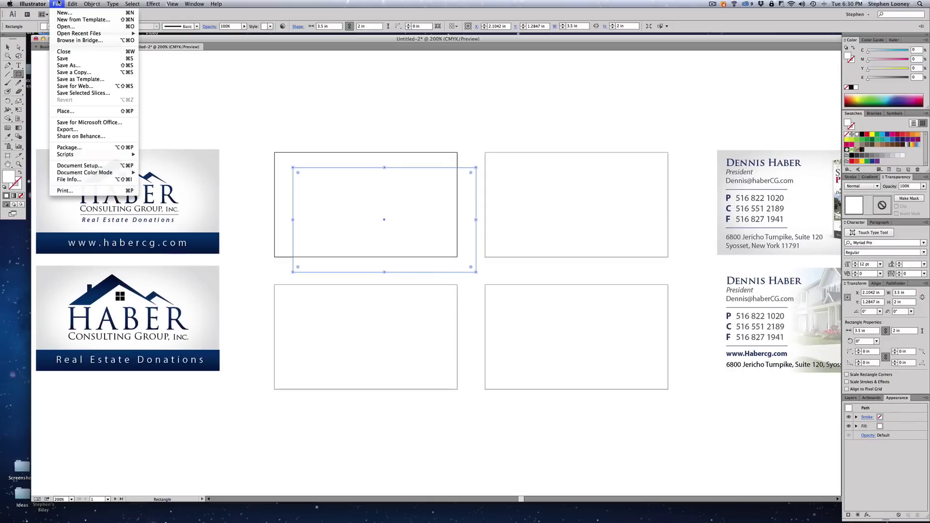
mouse_move(32, 4)
mouse_move(58, 23)
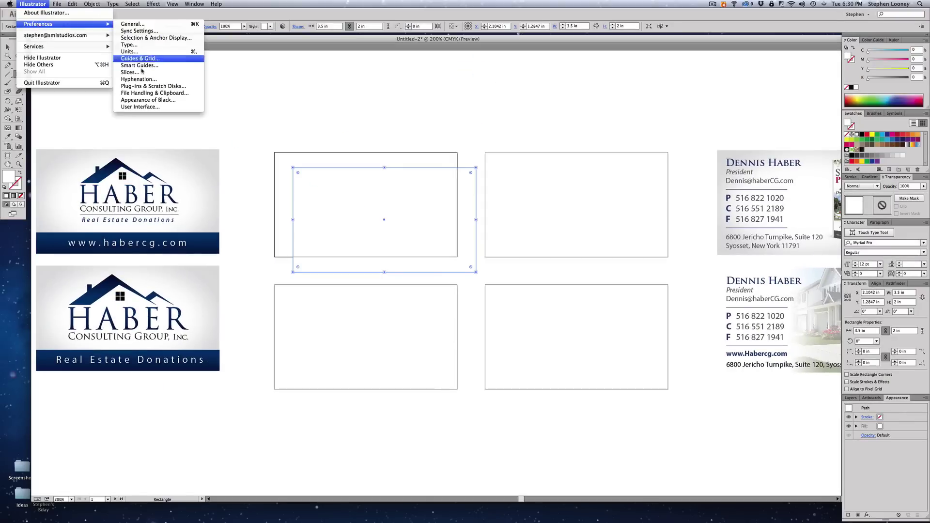
left_click(455, 123)
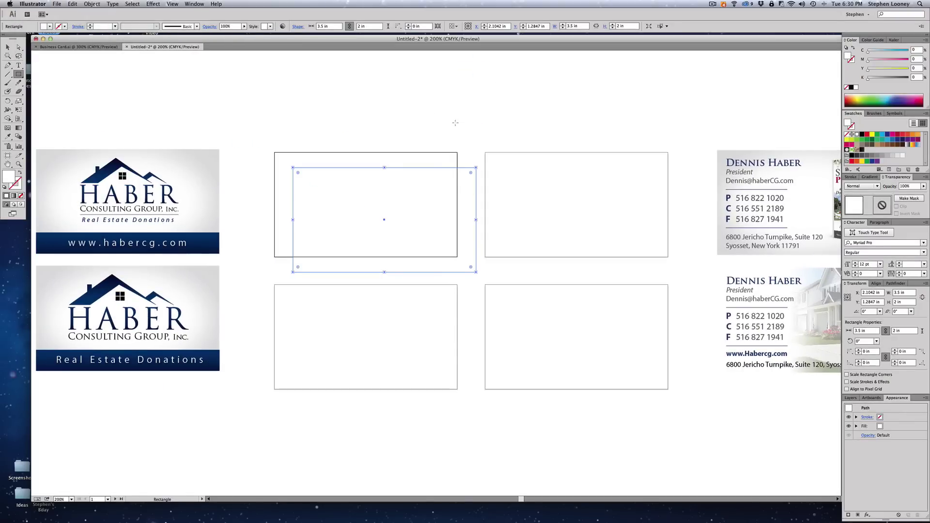
key("v")
left_click_drag(375, 220, 357, 207)
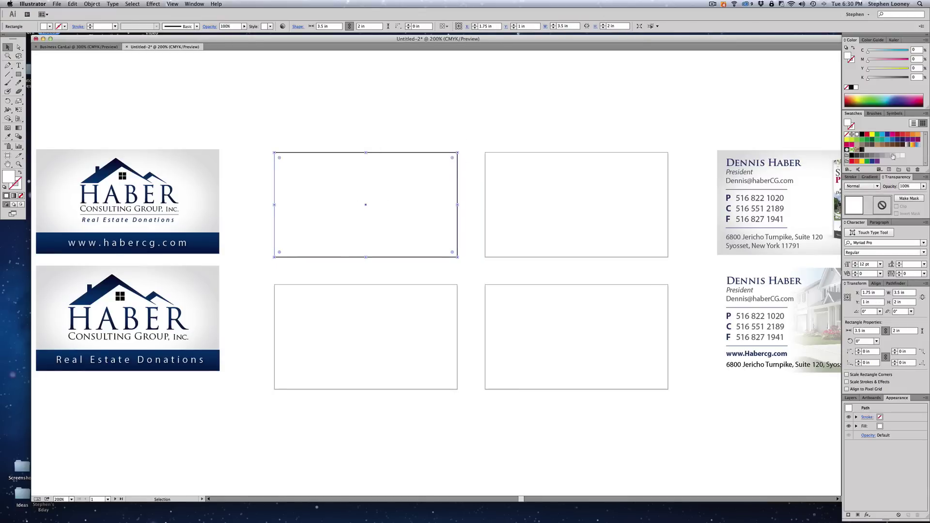
left_click(914, 77)
type("15")
left_click(567, 100)
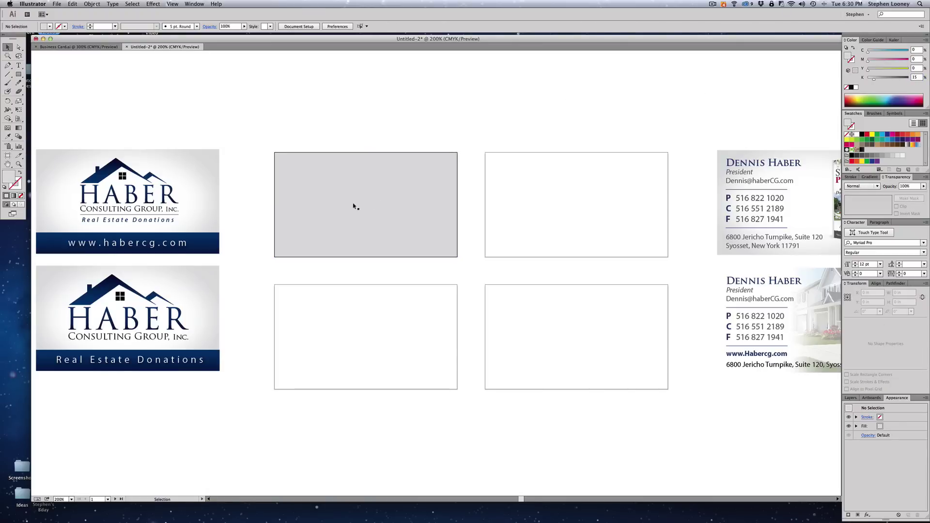
- Draw a white ellipse inside the grey card and select it
left_click(19, 74)
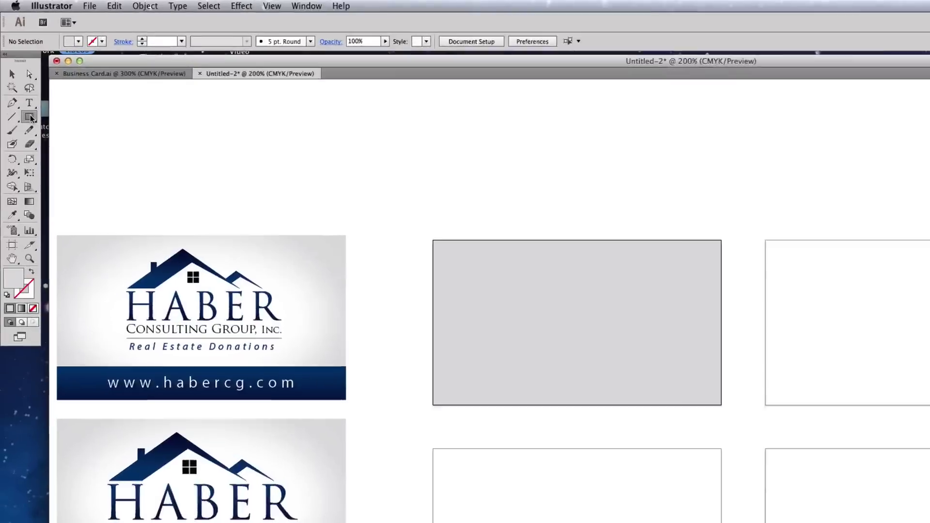
left_click_drag(31, 118, 62, 145)
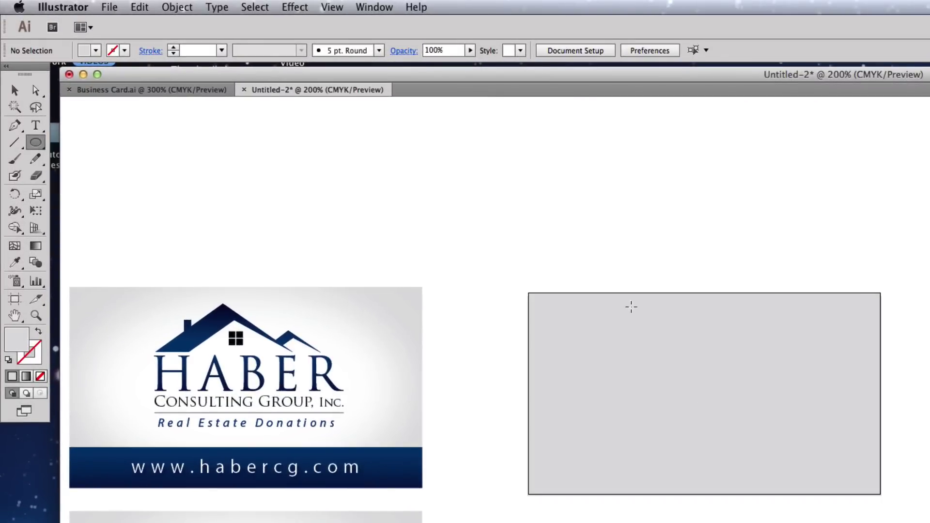
left_click_drag(545, 320, 866, 483)
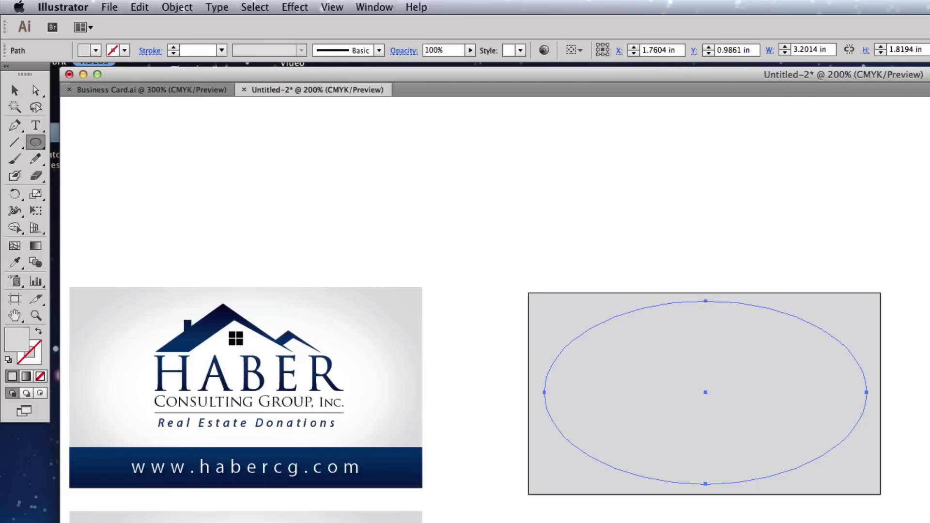
key("a")
left_click(619, 210)
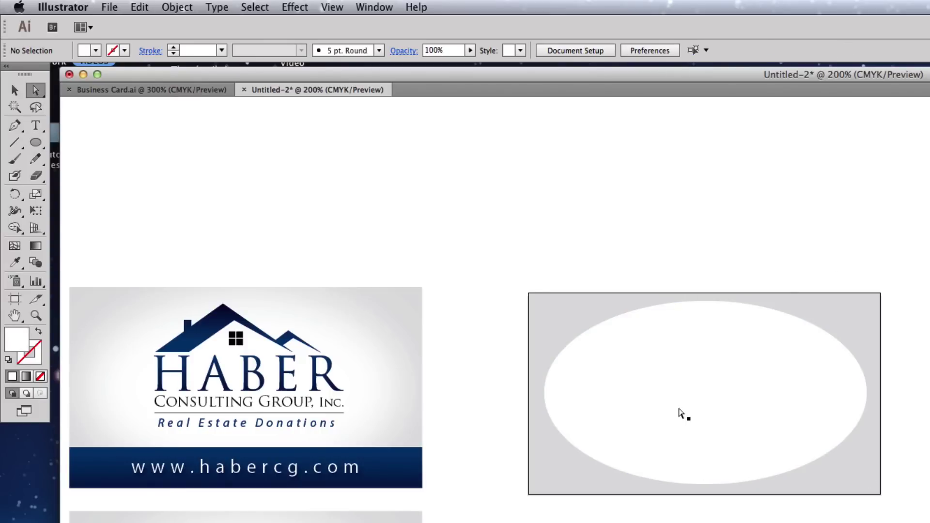
left_click(679, 413)
- Apply a Gaussian Blur of about 65.8 px to the white ellipse
left_click(280, 5)
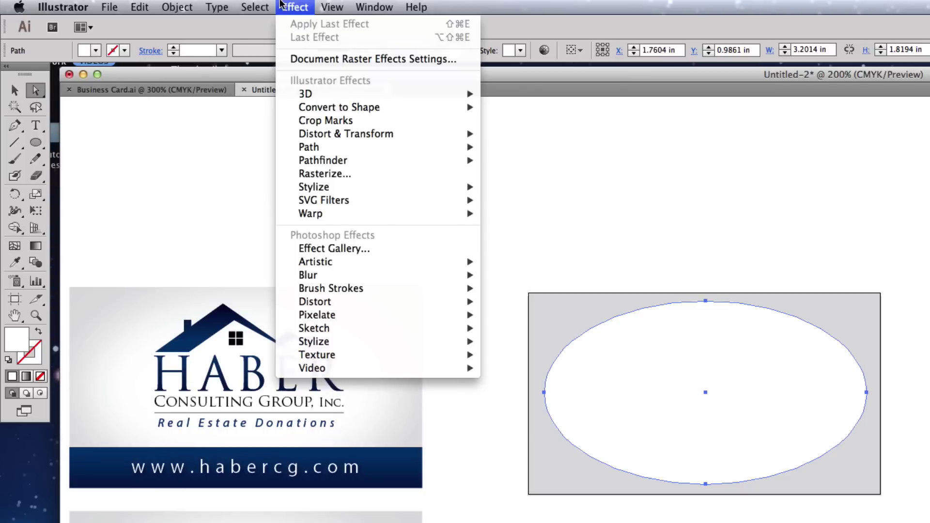
mouse_move(328, 276)
left_click(519, 275)
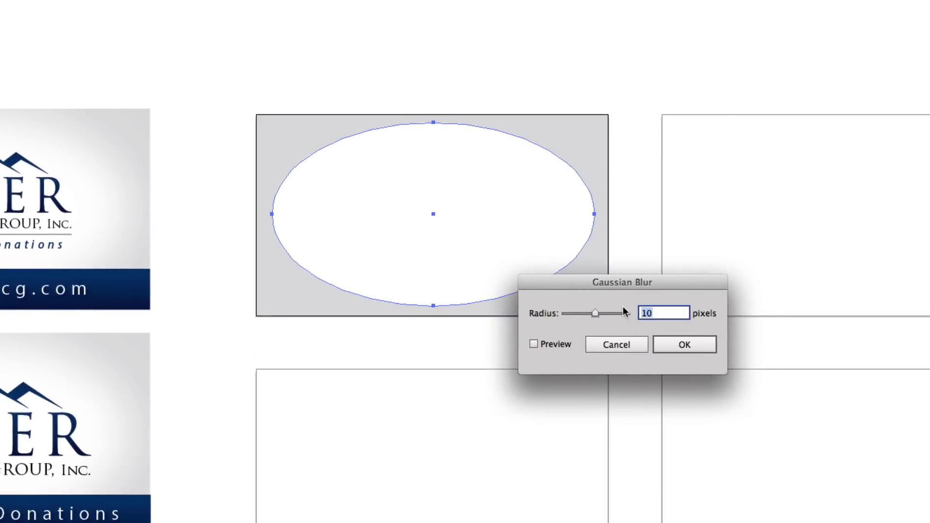
type("60")
left_click(543, 345)
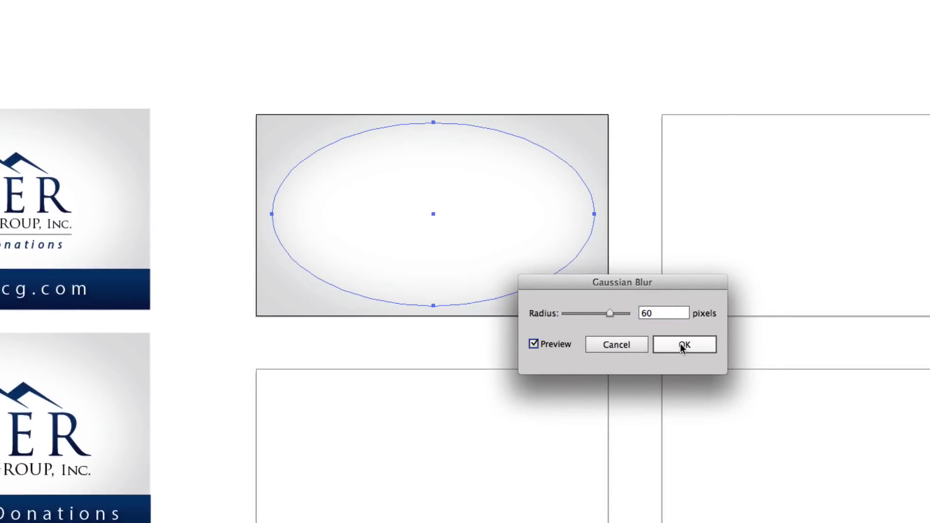
left_click_drag(609, 313, 612, 315)
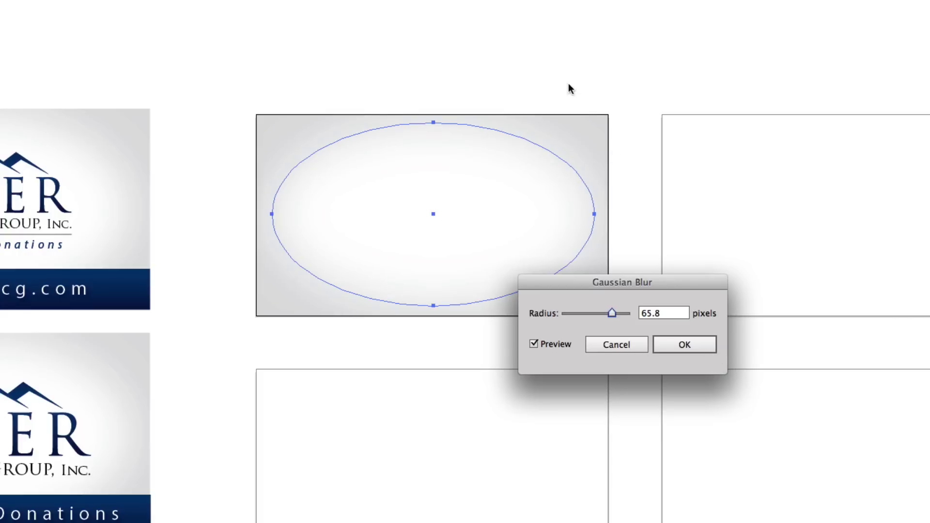
left_click(685, 345)
left_click(602, 23)
key("ctrl+minus")
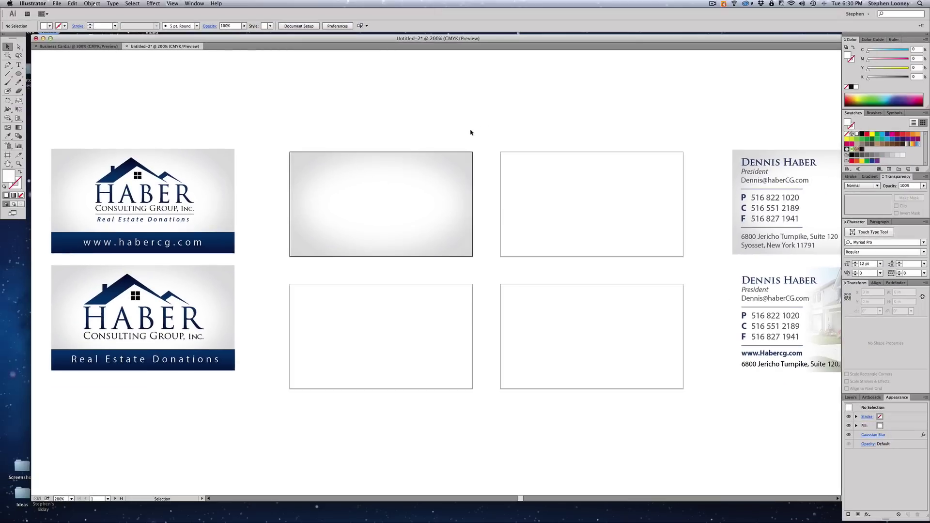
- Stretch the blurred ellipse slightly taller and wider using its handles
left_click(397, 188)
left_click_drag(381, 156, 381, 152)
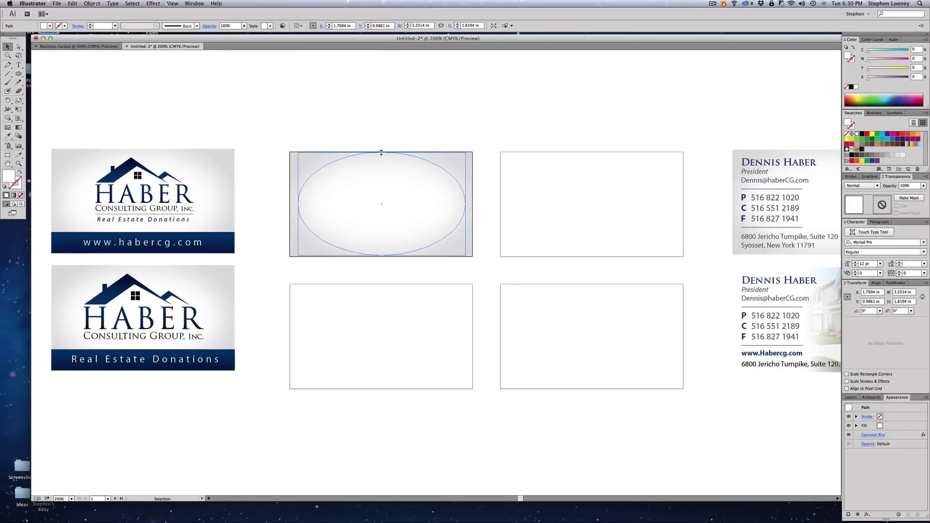
left_click_drag(466, 204, 474, 202)
left_click(478, 112)
scroll(484, 114, "left", 1)
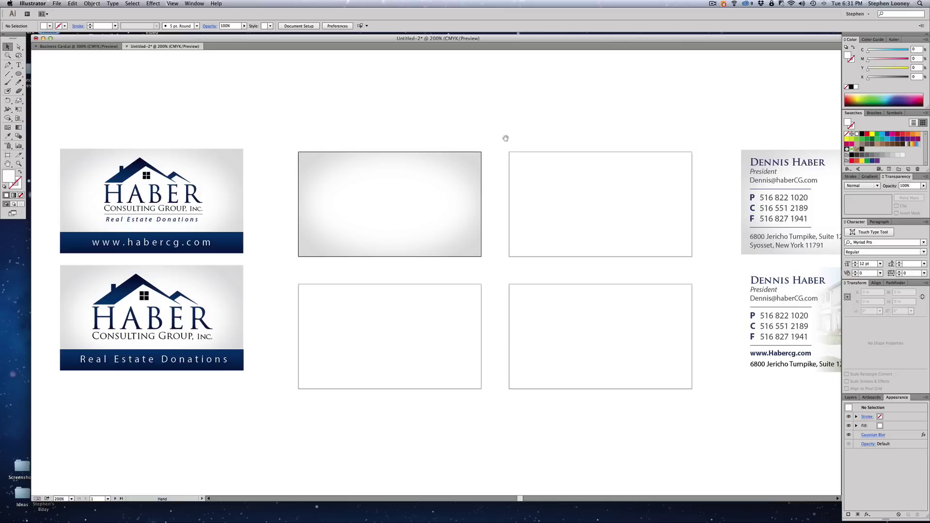
scroll(425, 201, "right", 1)
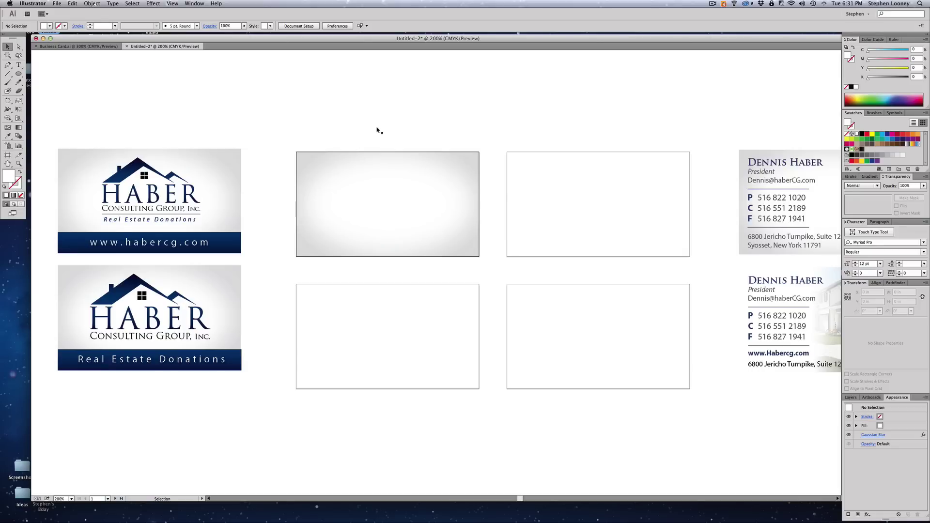
- Group the rectangle and blurred ellipse, then copy the card onto the second and lower-left artboards
left_click_drag(628, 243, 602, 239)
left_click_drag(223, 104, 393, 232)
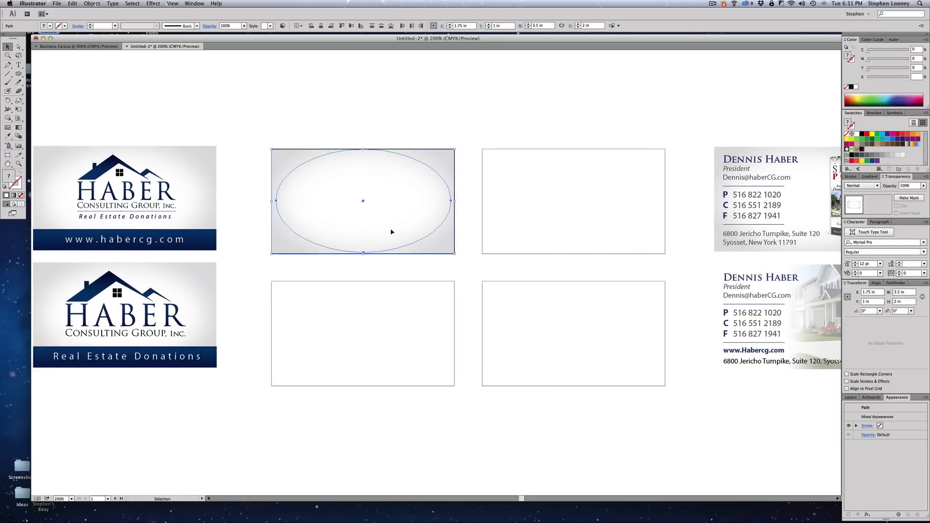
key("a")
key("v")
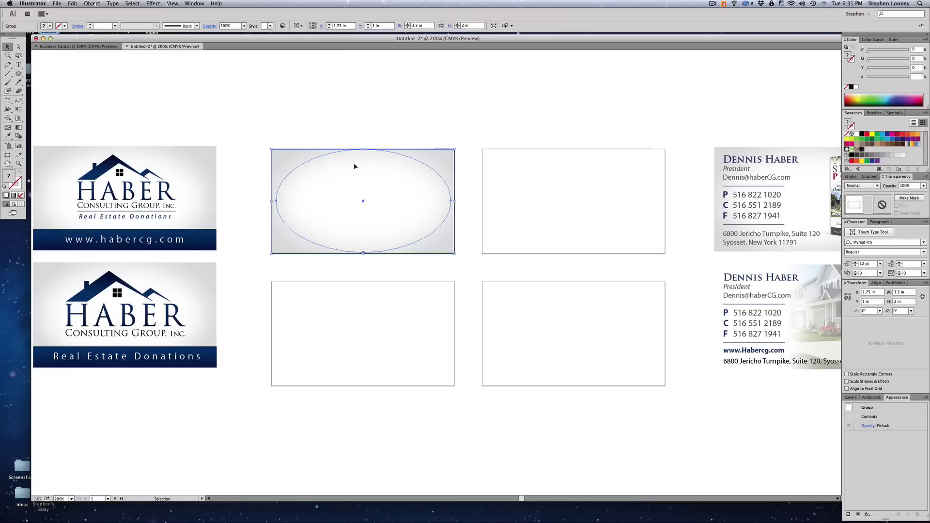
left_click_drag(356, 166, 564, 172)
left_click(386, 194)
left_click_drag(386, 196, 382, 318)
- Move the HABER logo off the sample card, placing it above the card
scroll(614, 316, "right", 5)
scroll(565, 312, "left", 2)
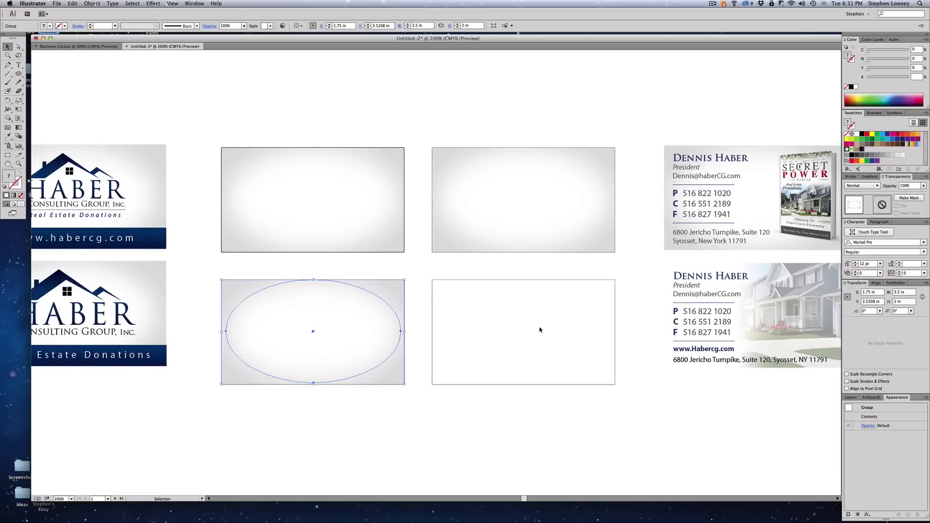
left_click(503, 72)
key("space")
left_click_drag(485, 85, 492, 86)
left_click_drag(416, 97, 467, 96)
left_click(109, 169)
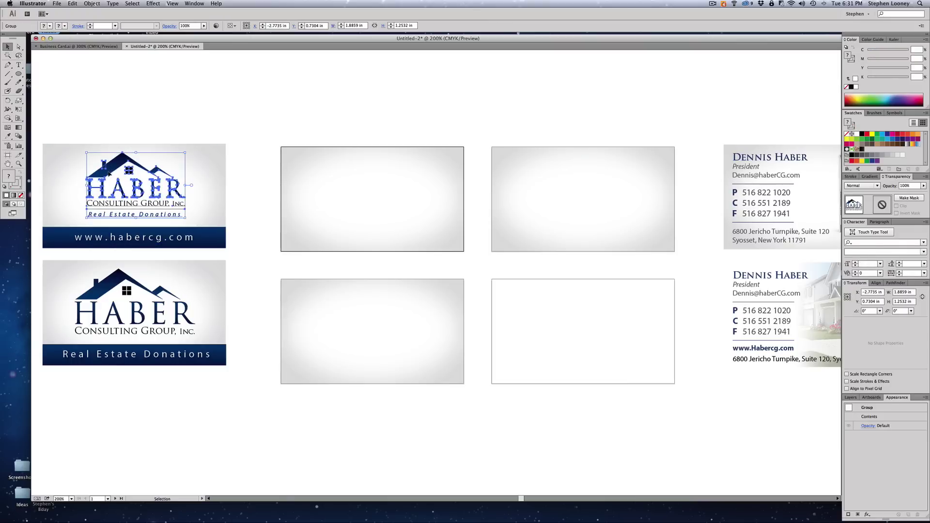
left_click_drag(108, 173, 140, 79)
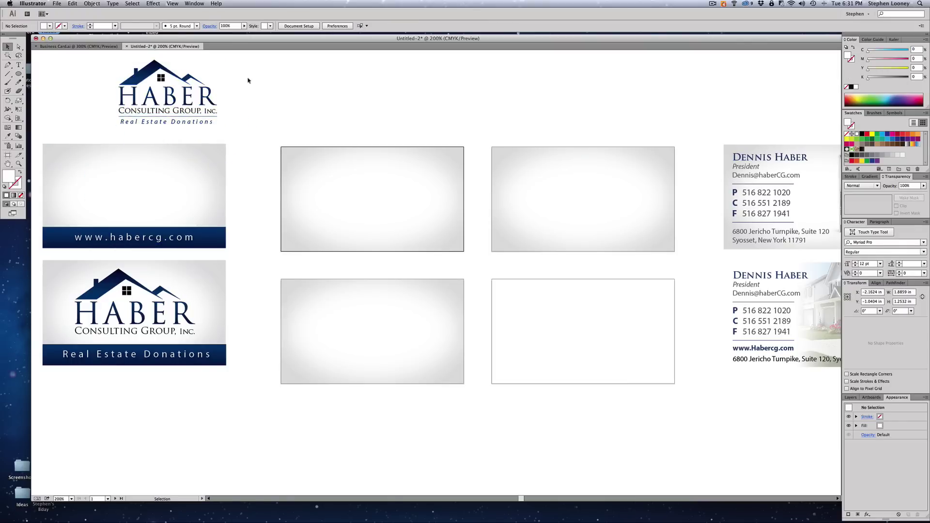
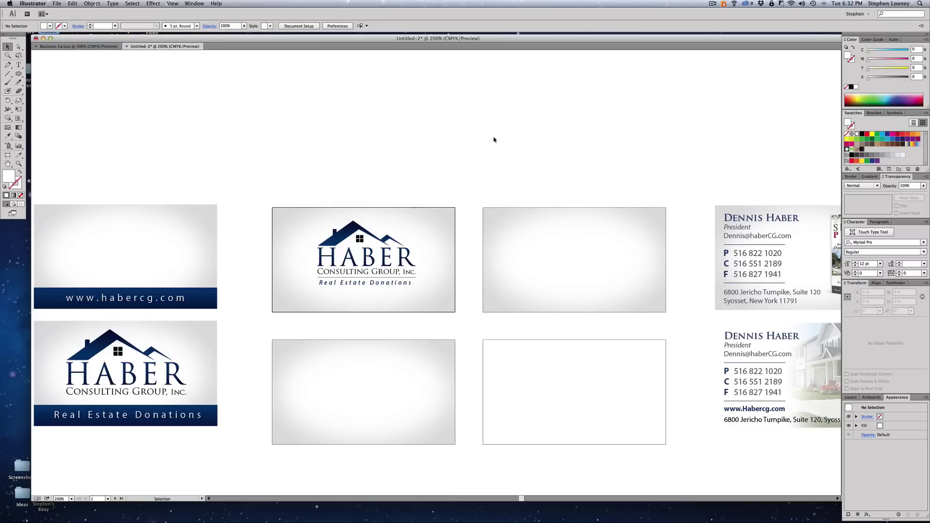
- Add a new layer and move the gradient card backgrounds onto it
left_click(850, 397)
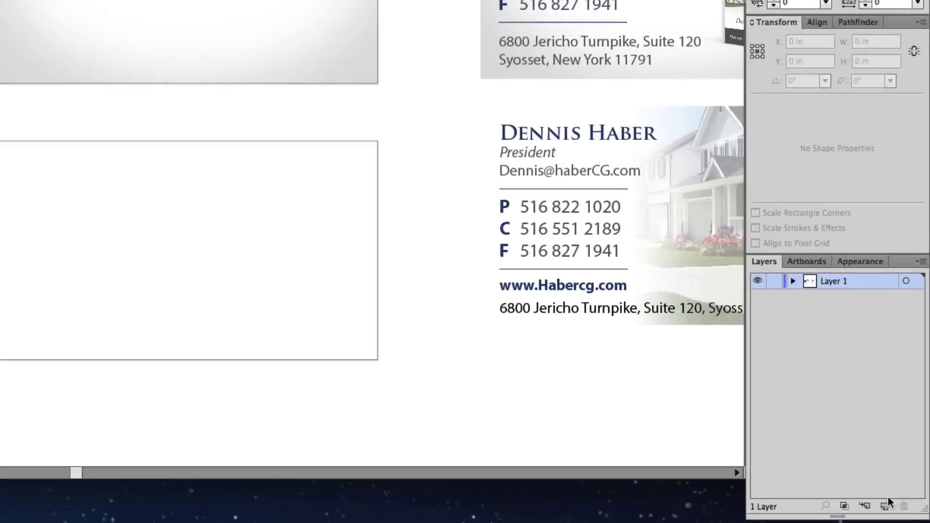
left_click(908, 513)
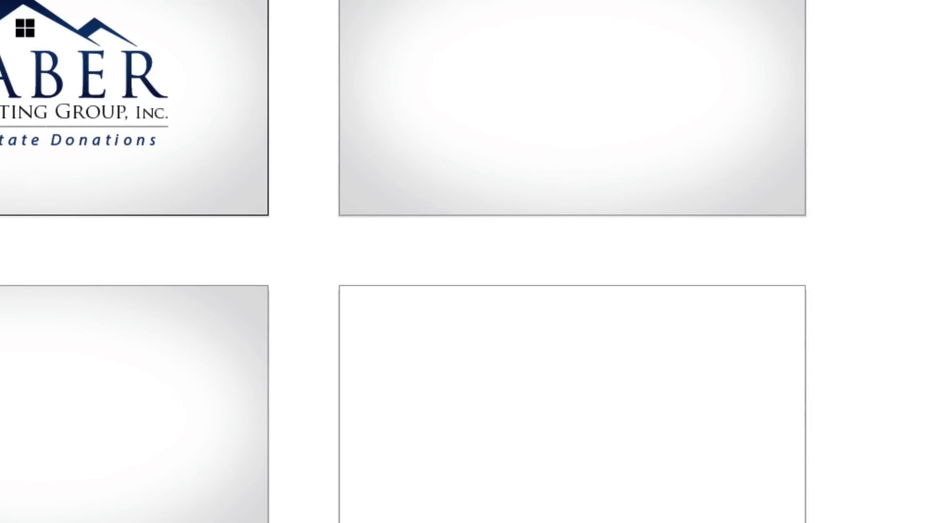
left_click_drag(232, 1, 556, 521)
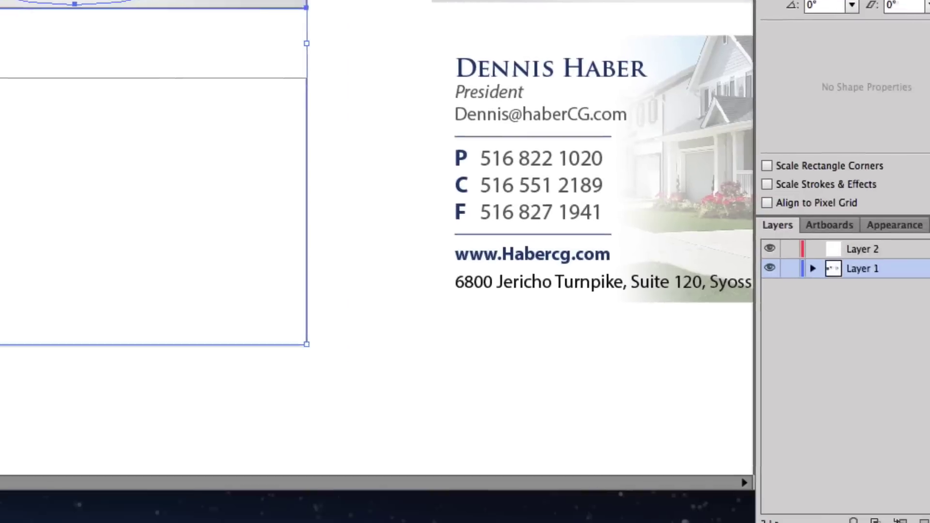
left_click_drag(911, 249, 914, 229)
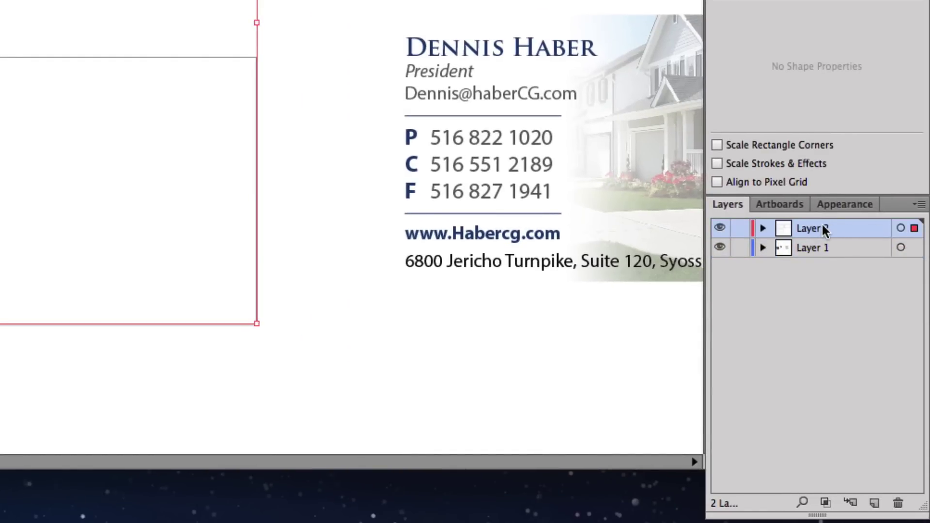
- Put the new layer below Layer 1, rename it Background, lock it, and return to Layer 1
left_click_drag(823, 228, 819, 302)
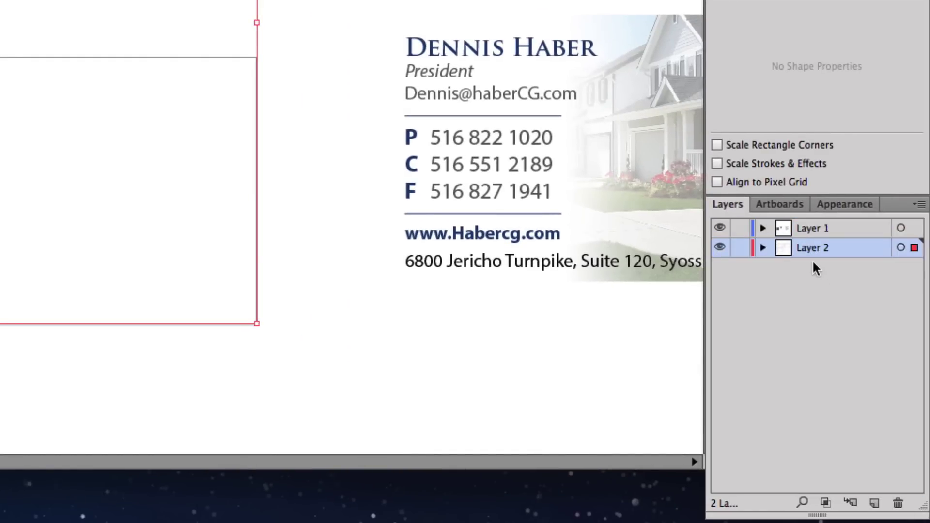
double_click(805, 248)
type("Background")
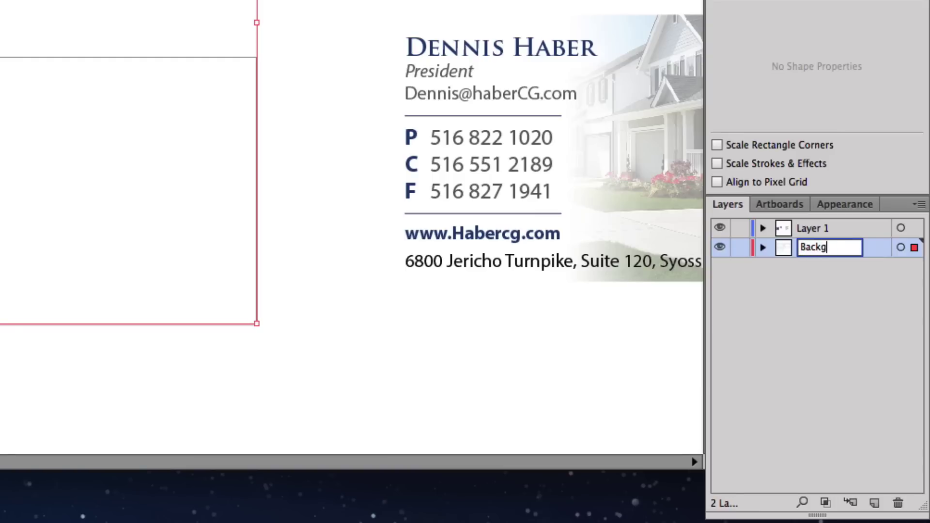
key("Return")
left_click(740, 248)
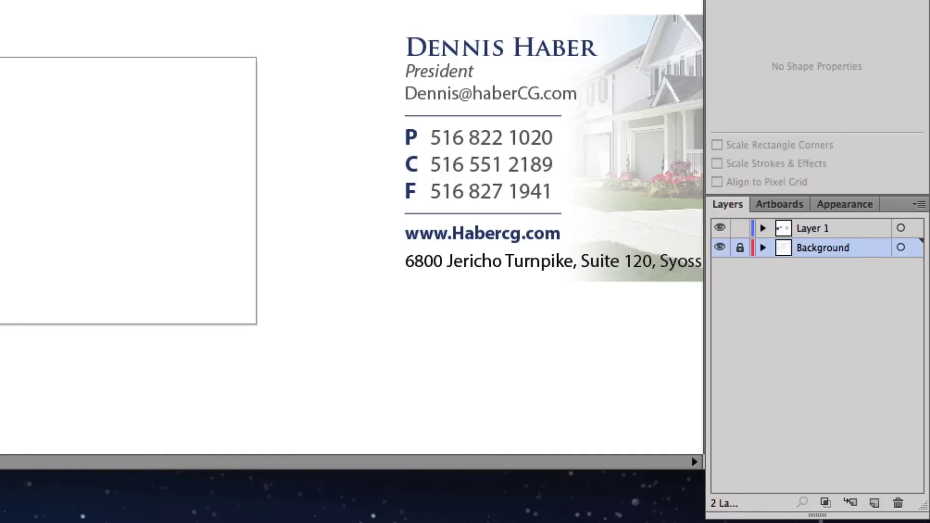
left_click(823, 228)
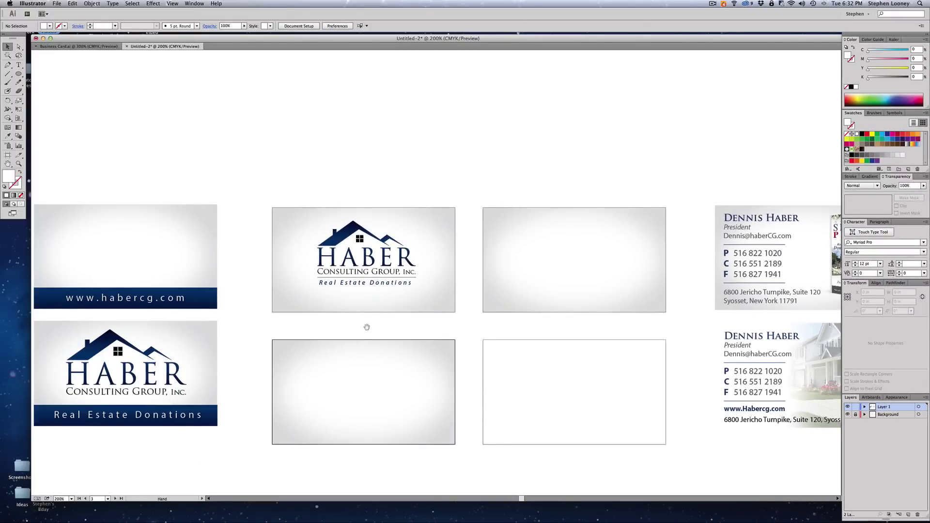
scroll(364, 183, "left", 2)
- Set the HABER logo's X position to 1.75 in on the middle card
left_click_drag(324, 186, 472, 310)
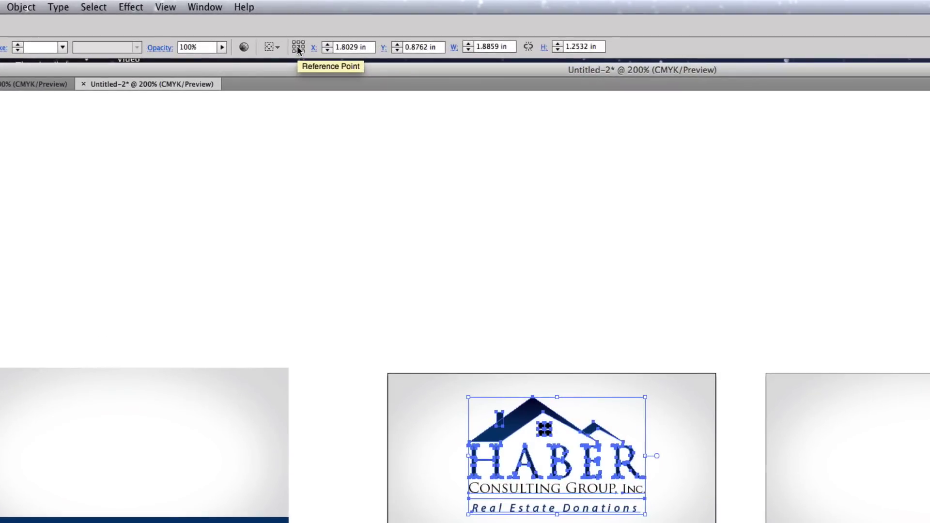
left_click(349, 47)
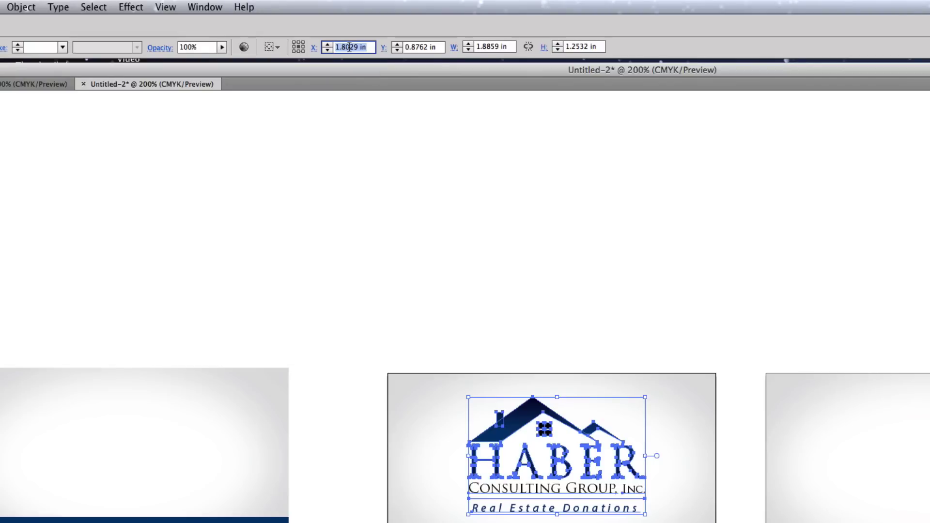
type("1.75")
left_click(591, 301)
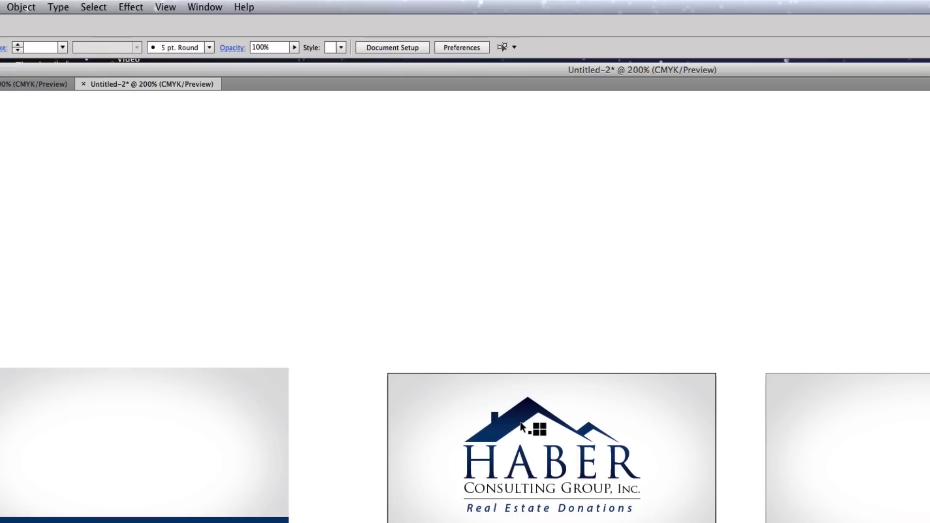
- Fine-tune the logo's horizontal placement with small drags
left_click_drag(522, 426, 531, 422)
left_click(577, 322)
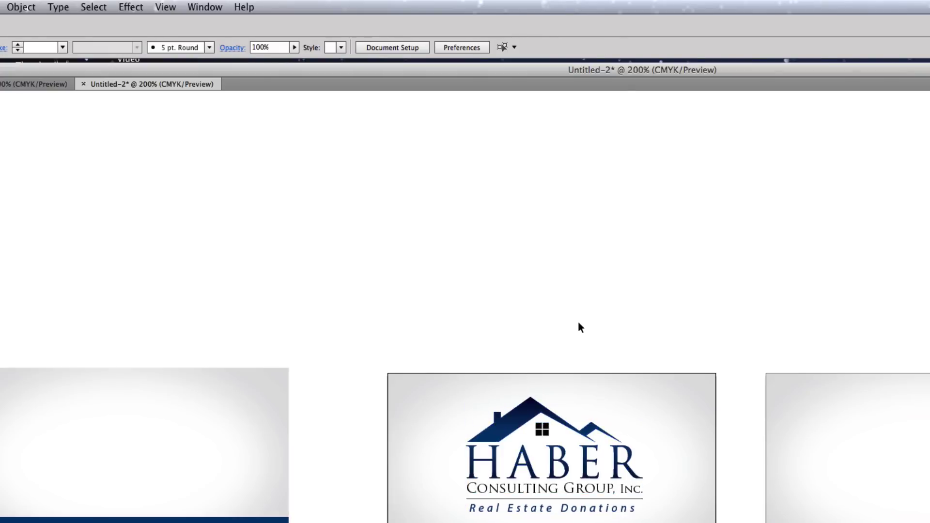
left_click_drag(571, 325, 582, 325)
key("super+z")
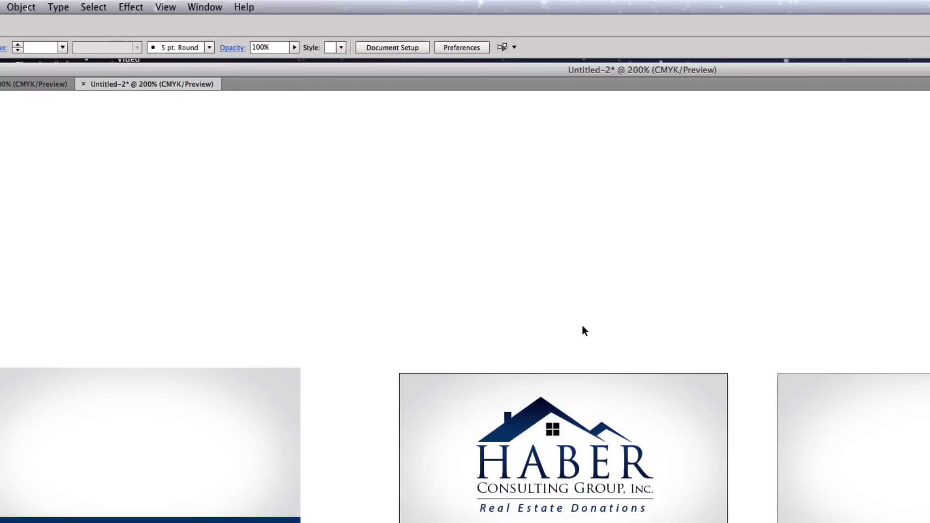
left_click_drag(582, 326, 589, 323)
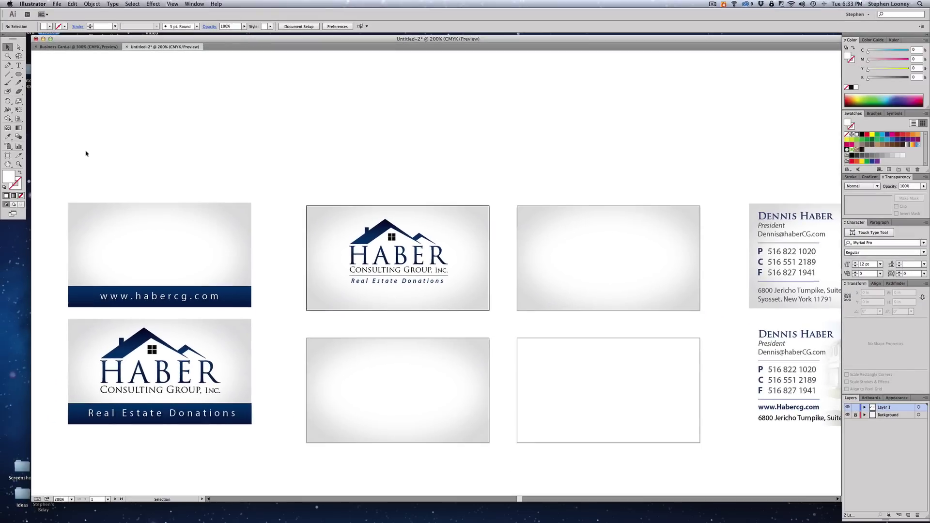
- Draw a rectangle strip across the bottom of the middle card
left_click(19, 75)
left_click(20, 74)
left_click(42, 74)
left_click_drag(306, 287, 489, 311)
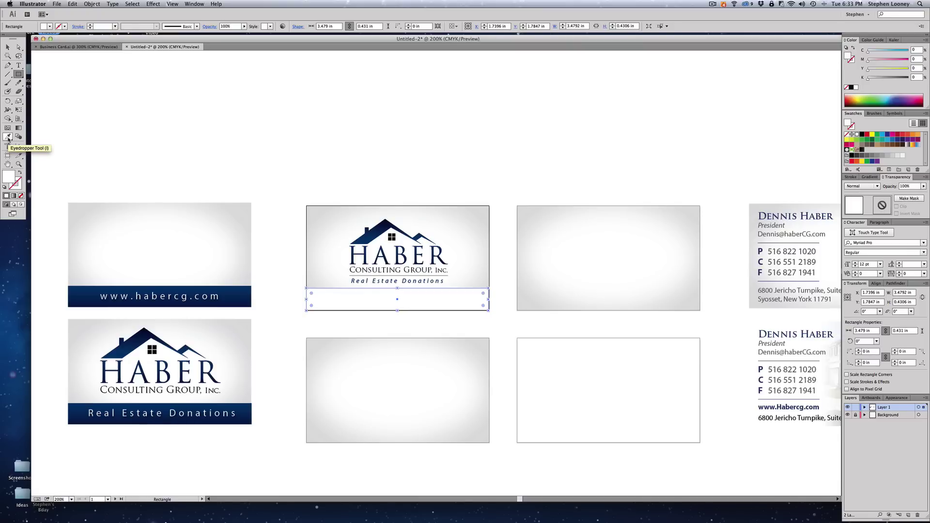
- Give the strip the logo's dark-blue gradient, running vertically from top to bottom
left_click(8, 137)
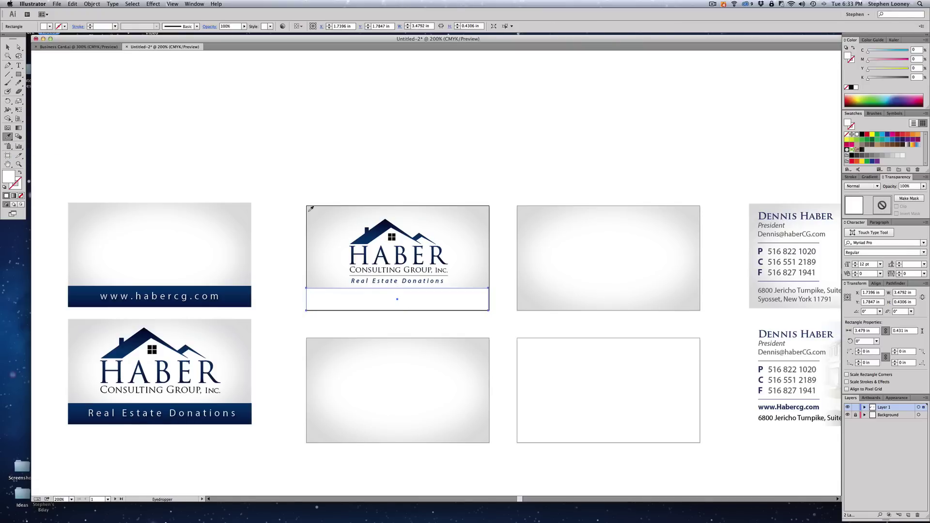
left_click(373, 233)
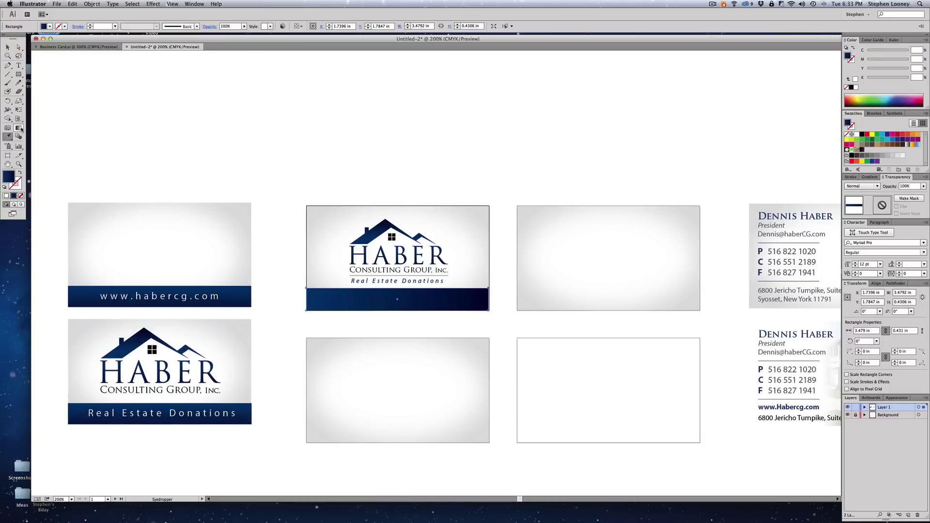
left_click(18, 128)
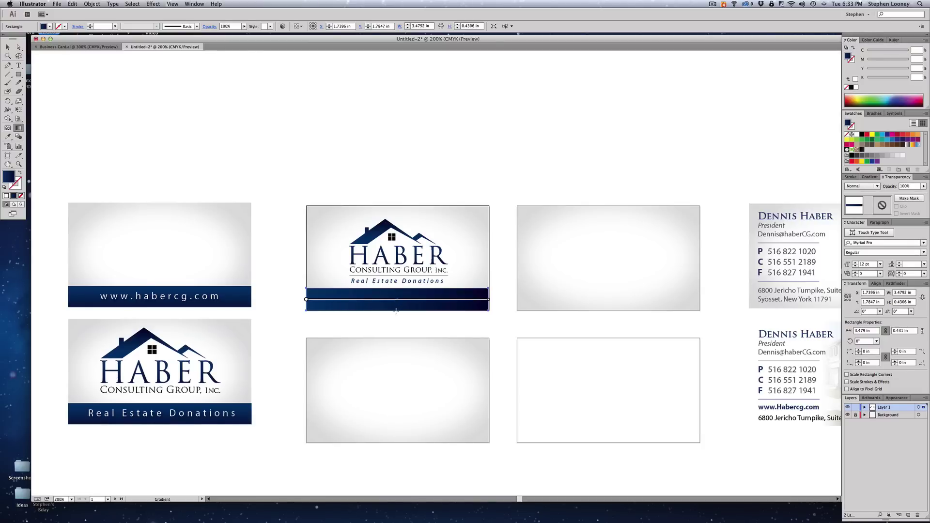
left_click_drag(396, 311, 396, 288)
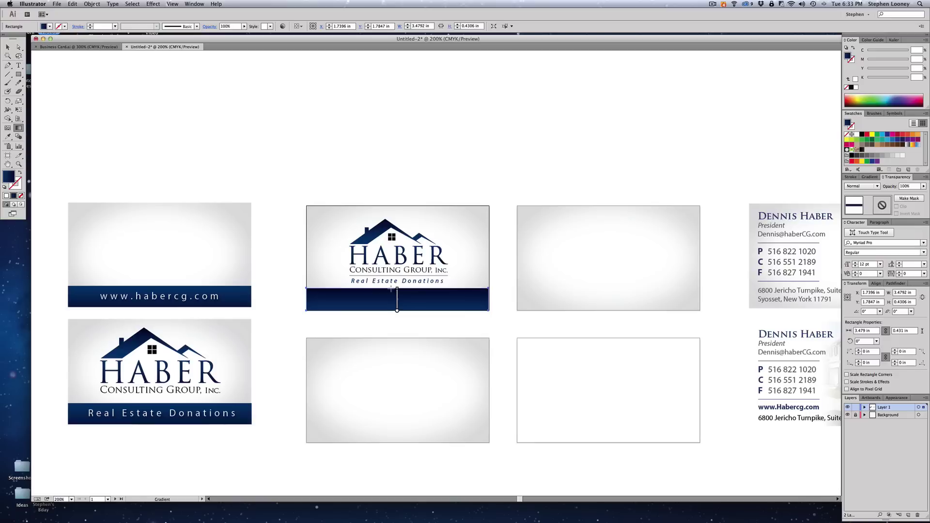
left_click_drag(391, 289, 388, 310)
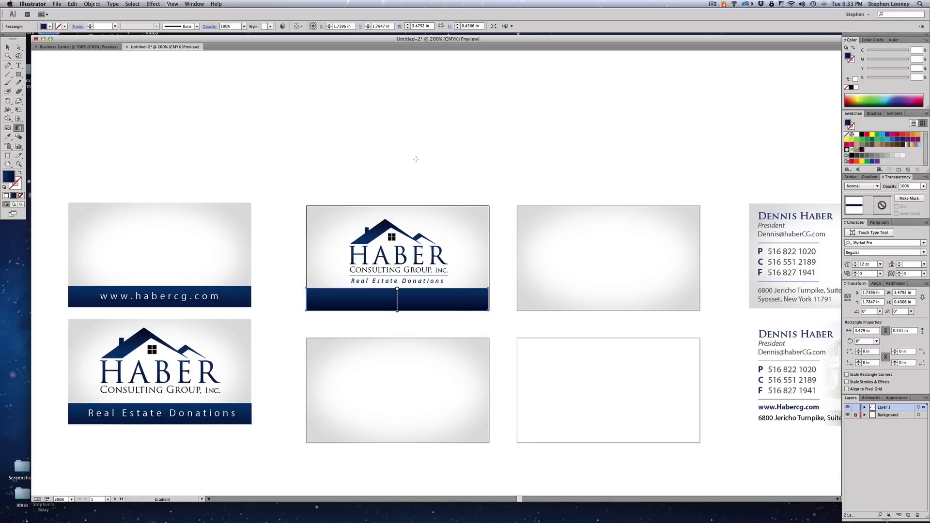
key("v")
left_click(431, 133)
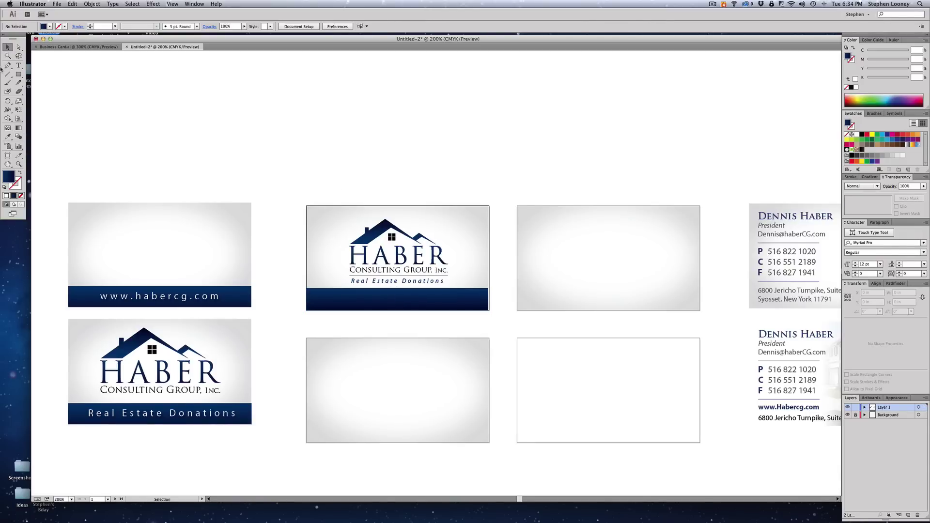
key("t")
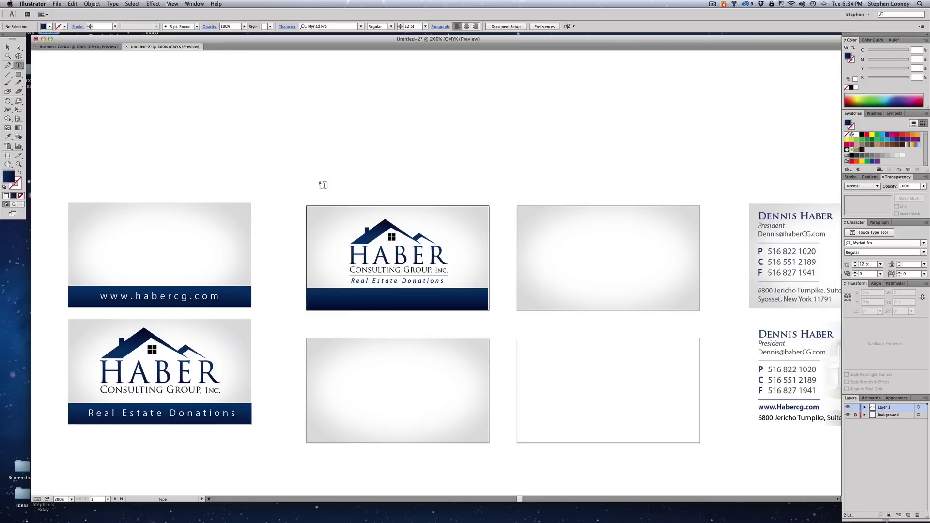
left_click(332, 182)
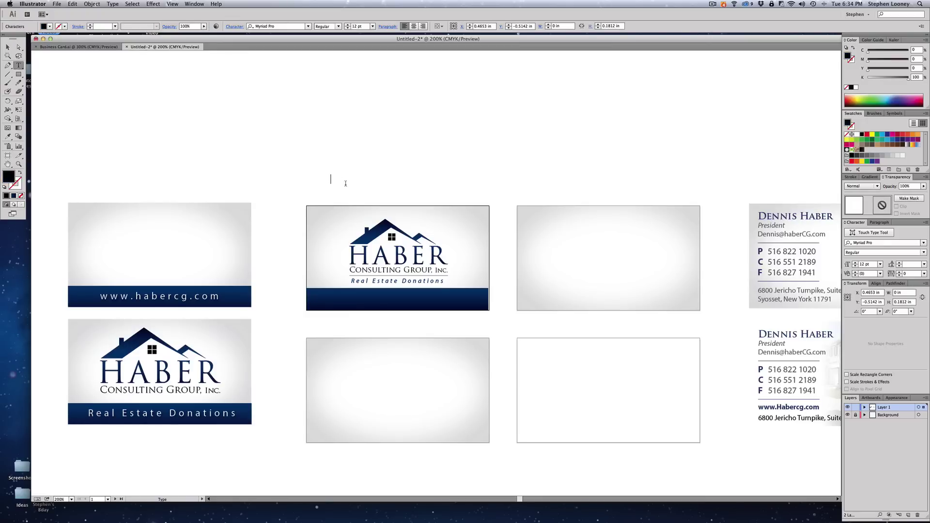
type("www.habercg.com")
key("Escape")
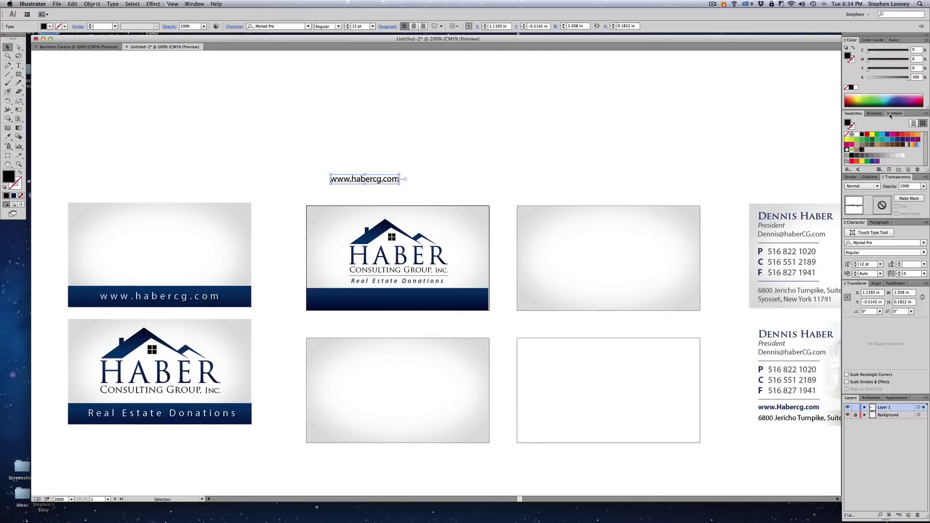
left_click_drag(370, 180, 403, 300)
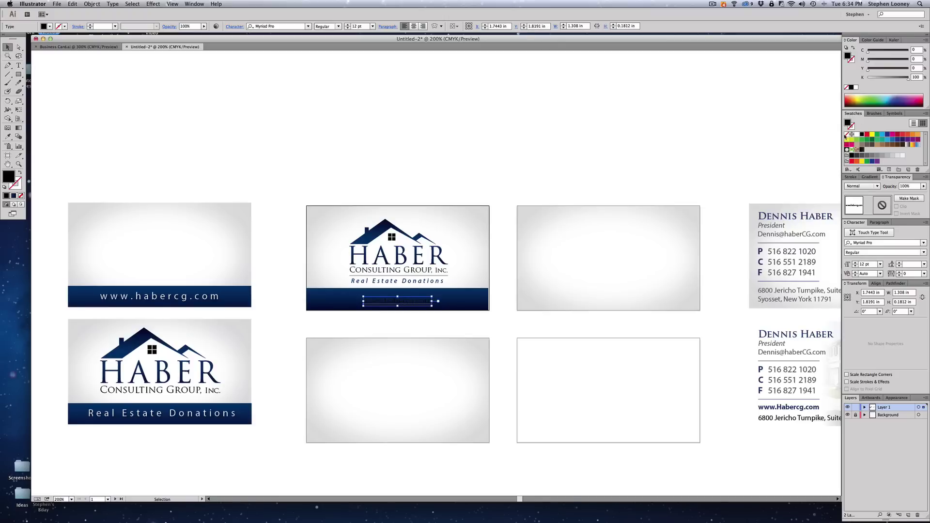
left_click(856, 134)
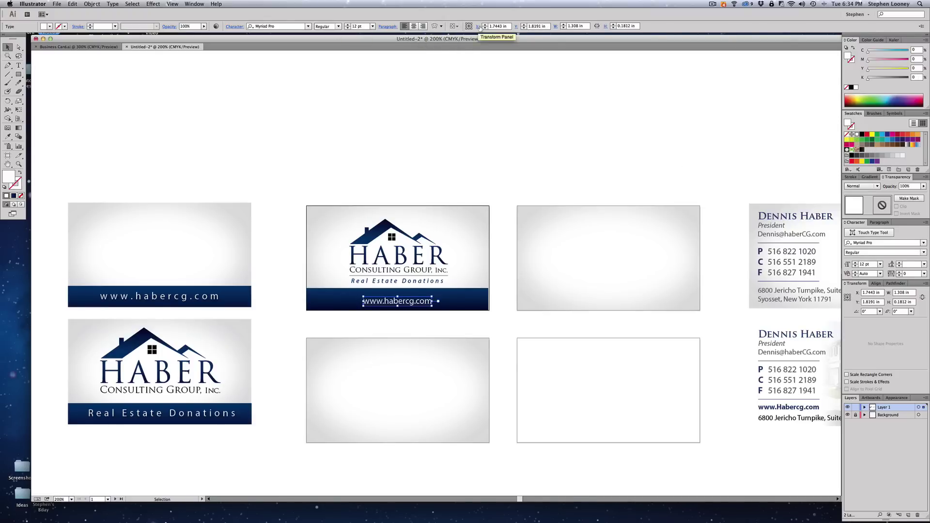
- Position the URL text at X 1.75 in, Y 1.7705 in
left_click(496, 26)
type("1.75")
key("Tab")
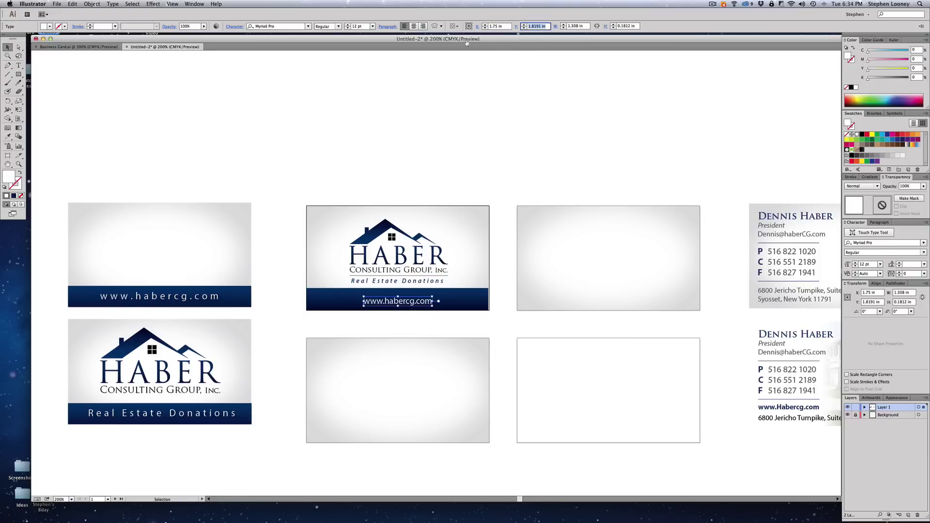
type("1.7705")
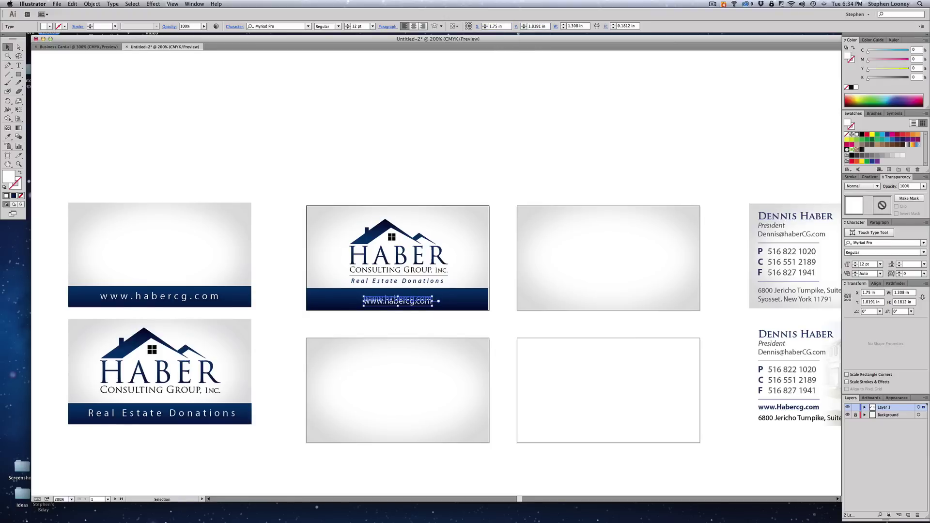
key("Return")
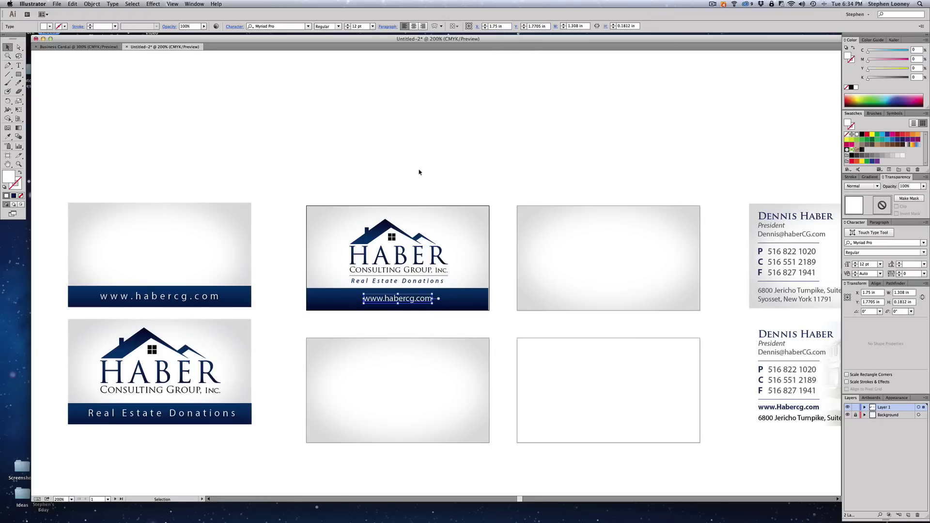
- Enlarge the middle card's URL text to 14 pt, centre-align it, and shift it right
left_click(154, 300)
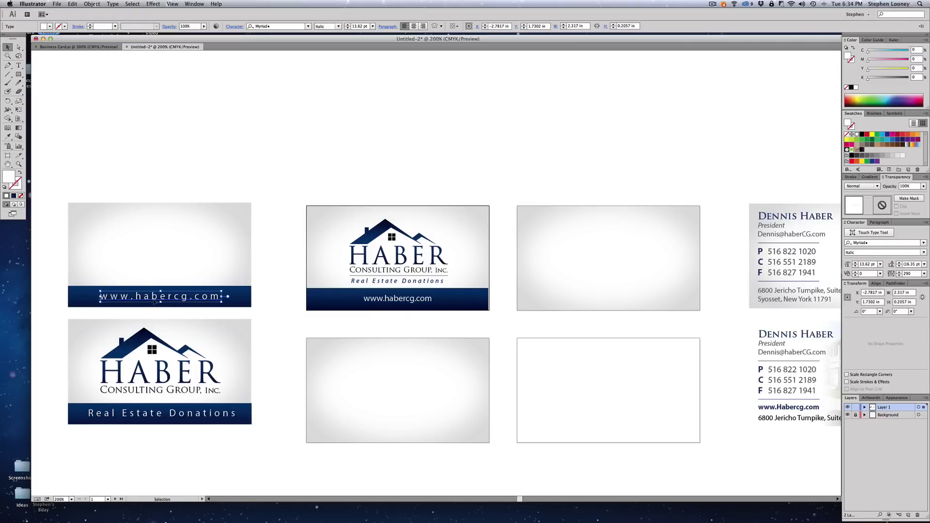
left_click(375, 301)
left_click(347, 25)
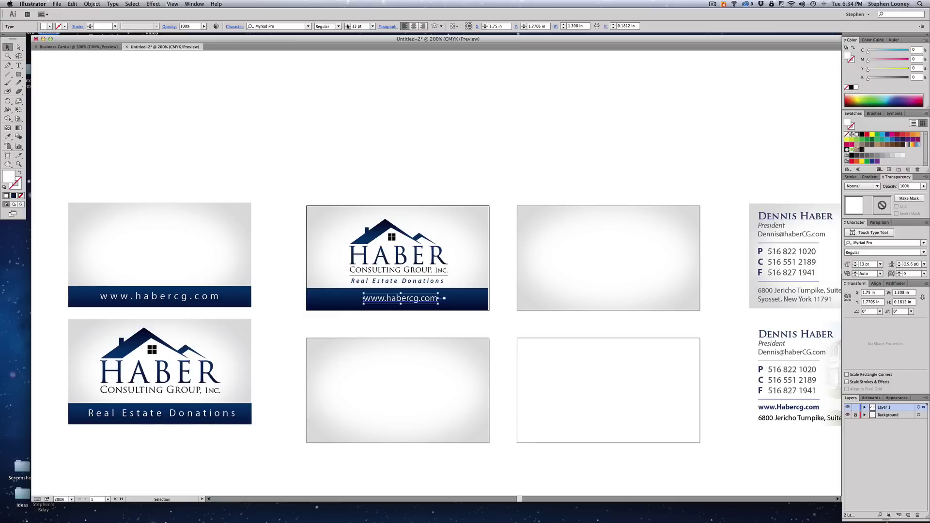
left_click(347, 25)
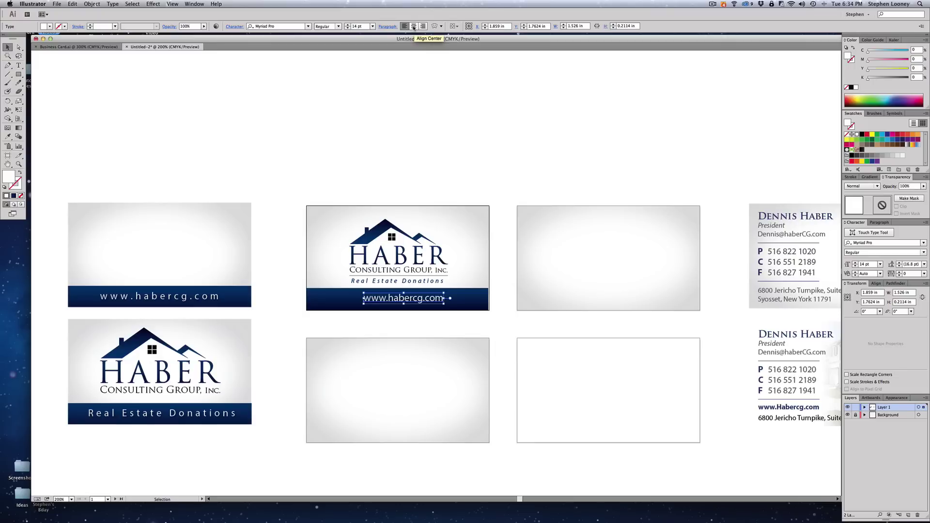
left_click(413, 27)
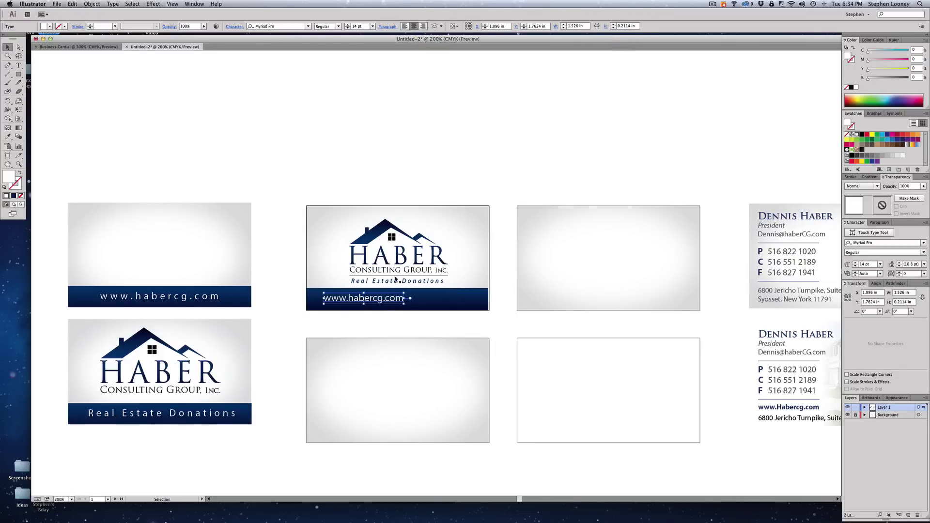
left_click_drag(387, 303, 419, 304)
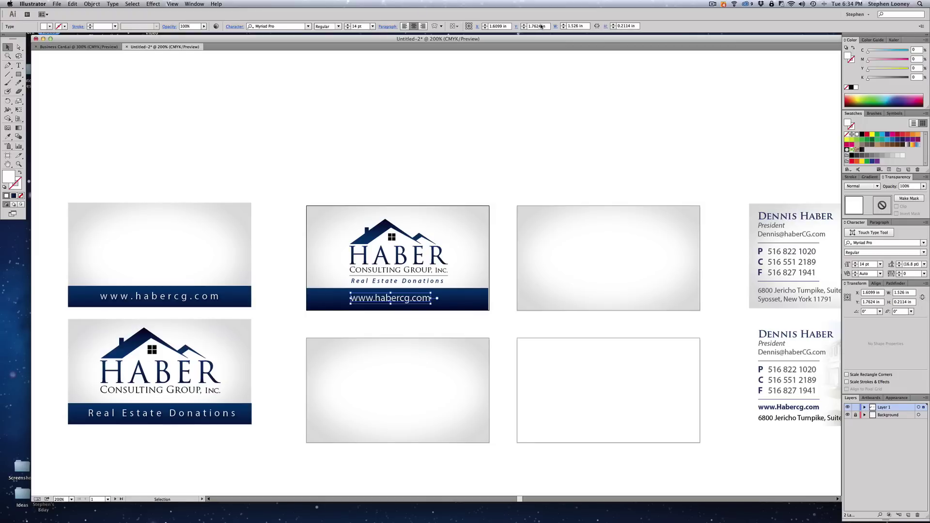
- Set the URL's X position to 1.75 in at 14 pt and nudge it down
left_click(498, 26)
type("1.75")
key("Tab")
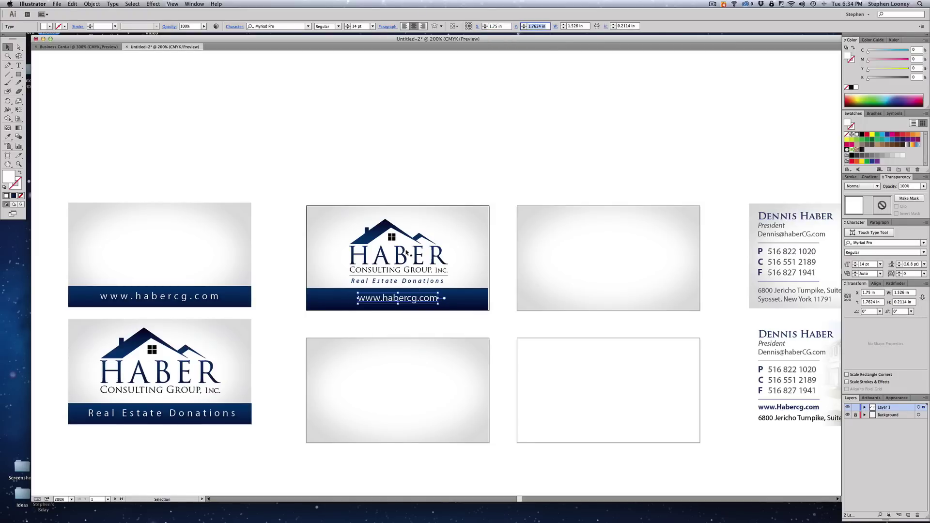
left_click(347, 25)
left_click(348, 28)
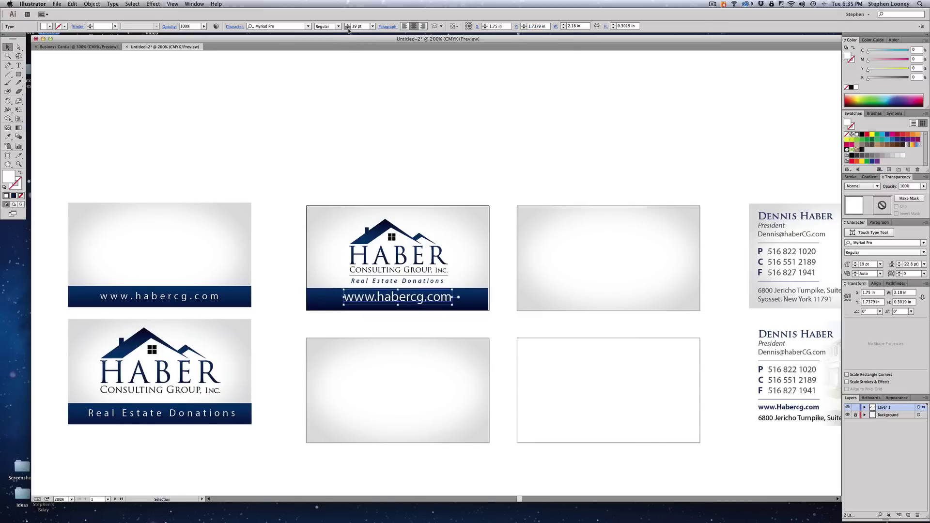
left_click(347, 28)
left_click(348, 28)
left_click(348, 28)
left_click(347, 28)
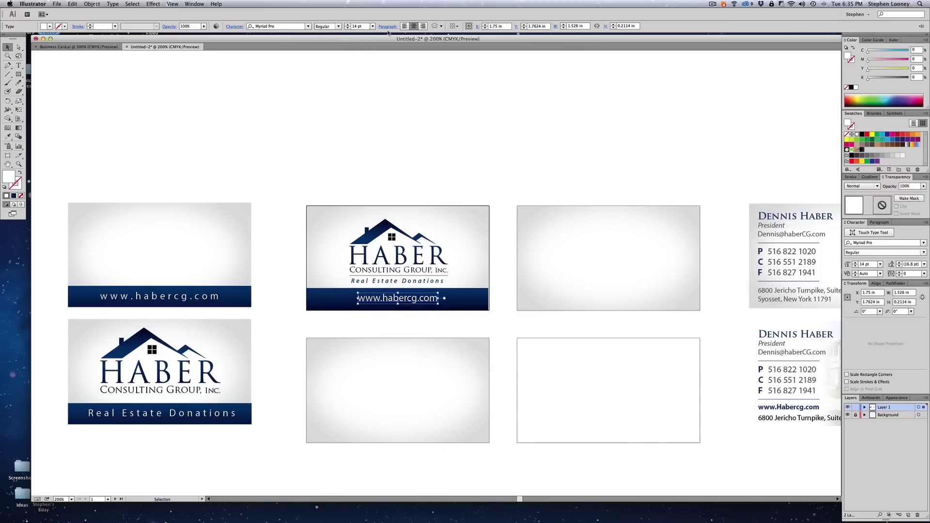
key("Down")
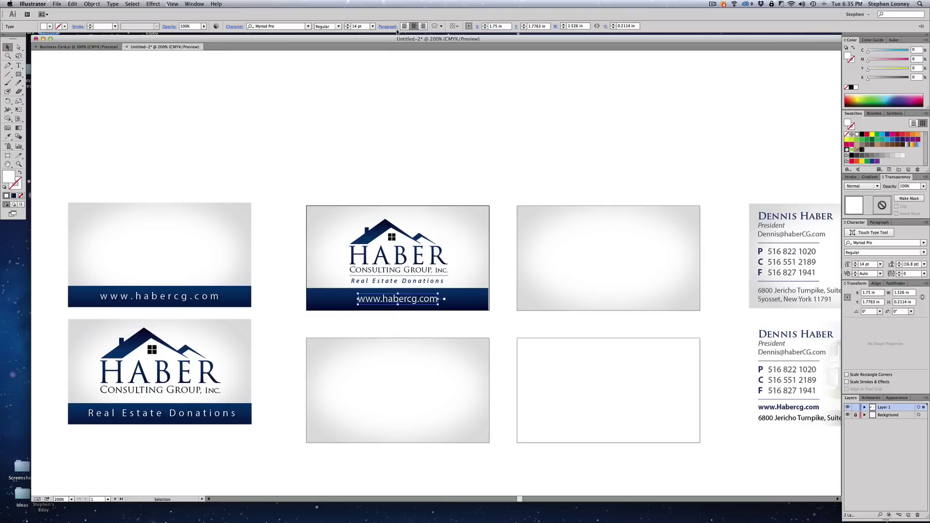
- Set the URL's letter tracking to 252 in the Character settings
left_click(233, 27)
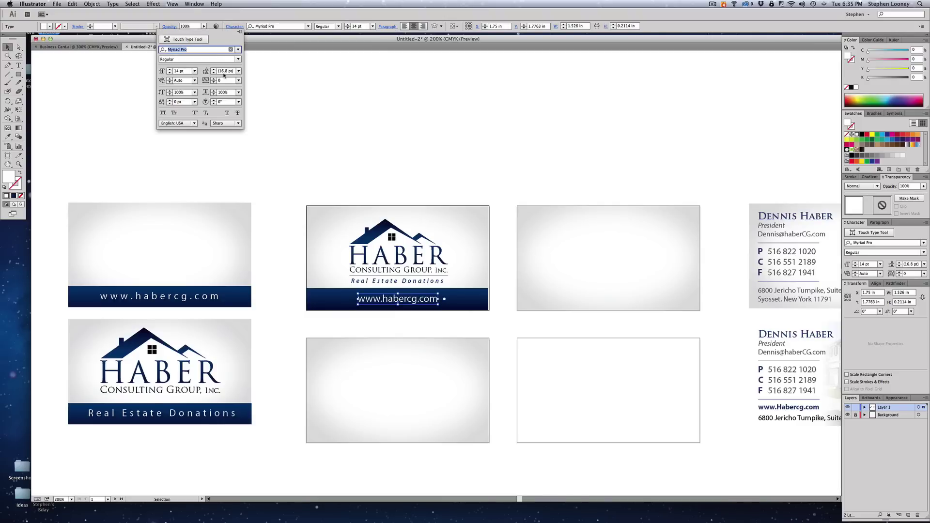
left_click(221, 81)
key("Up")
key("Up")
key("Up")
key("Up")
key("Up")
key("Up")
key("Up")
key("Up")
key("Up")
key("Up")
key("Up")
key("Up")
key("Up")
key("Up")
key("Up")
key("Up")
key("Up")
key("Up")
key("Up")
key("Up")
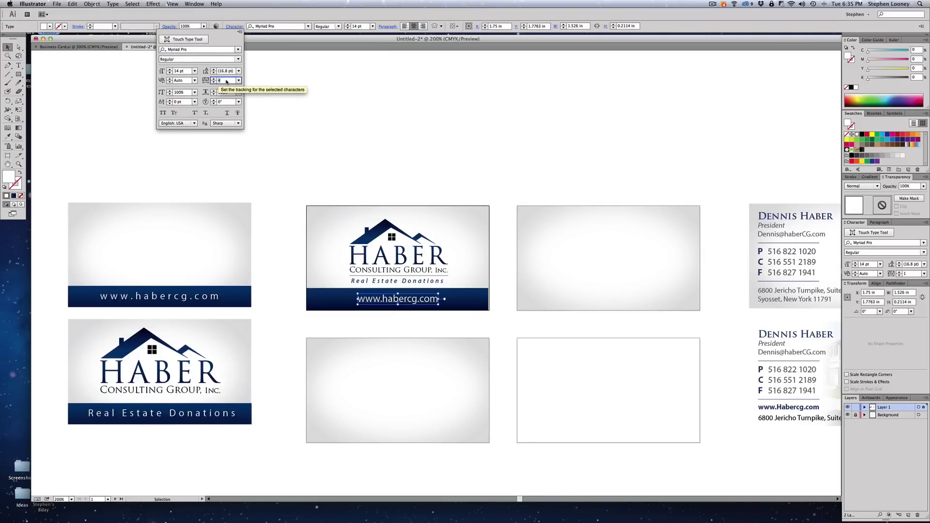
key("Up")
key("Up")
key("Up")
key("Up")
key("Up")
key("Up")
key("Up")
key("Up")
key("Up")
key("Up")
key("Up")
key("Up")
key("Up")
key("Up")
key("Up")
key("Up")
key("Up")
key("Up")
key("Up")
key("Up")
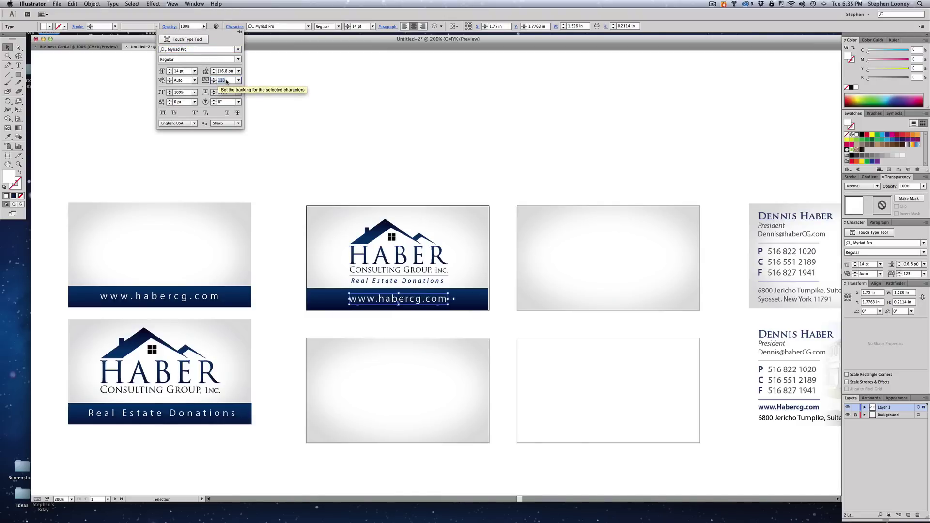
key("Up")
key("Up")
key("Up")
key("Up")
key("Up")
key("Up")
key("Up")
key("Up")
key("Up")
key("Up")
key("Up")
key("Up")
key("Up")
key("Up")
key("Up")
key("Up")
key("Up")
key("Up")
key("Up")
key("Up")
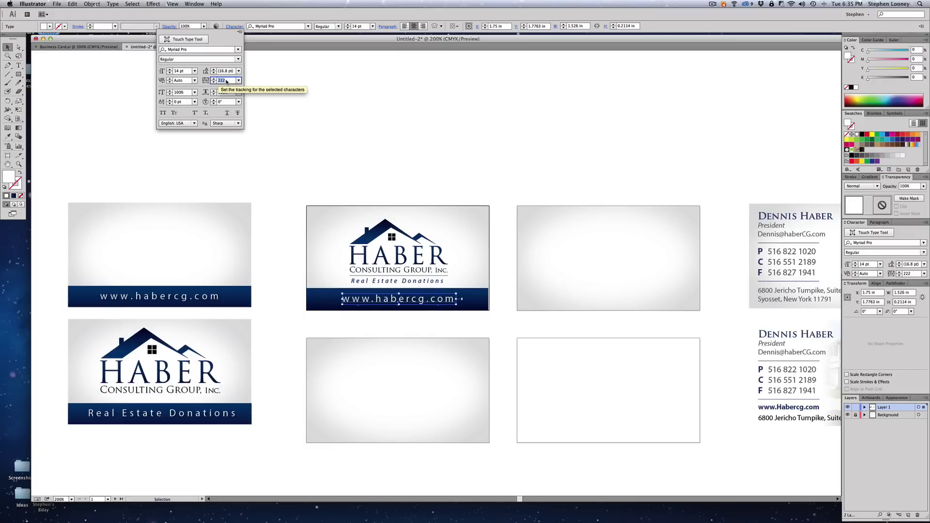
key("Up")
key("Up")
key("Up")
key("Up")
key("Up")
key("Up")
key("Up")
key("Up")
key("Up")
key("Up")
key("Up")
key("Up")
key("Up")
key("Up")
key("Up")
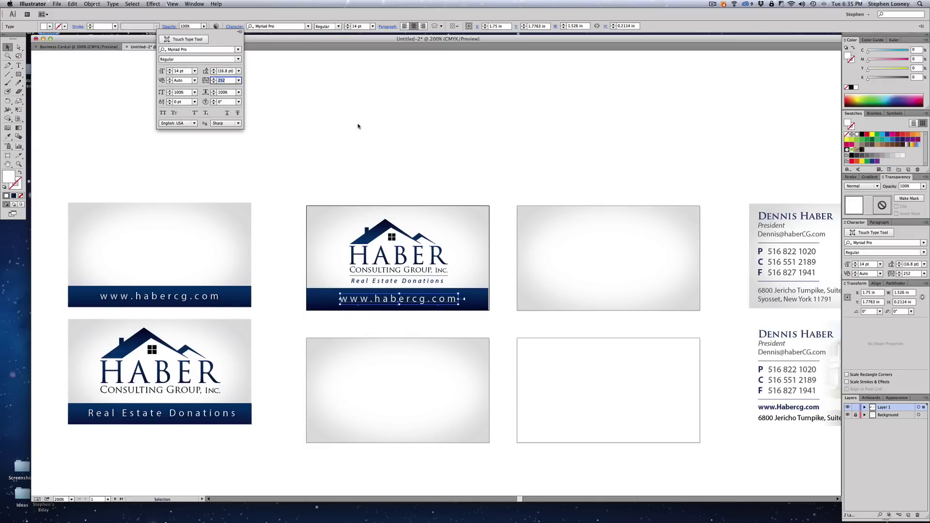
left_click(434, 120)
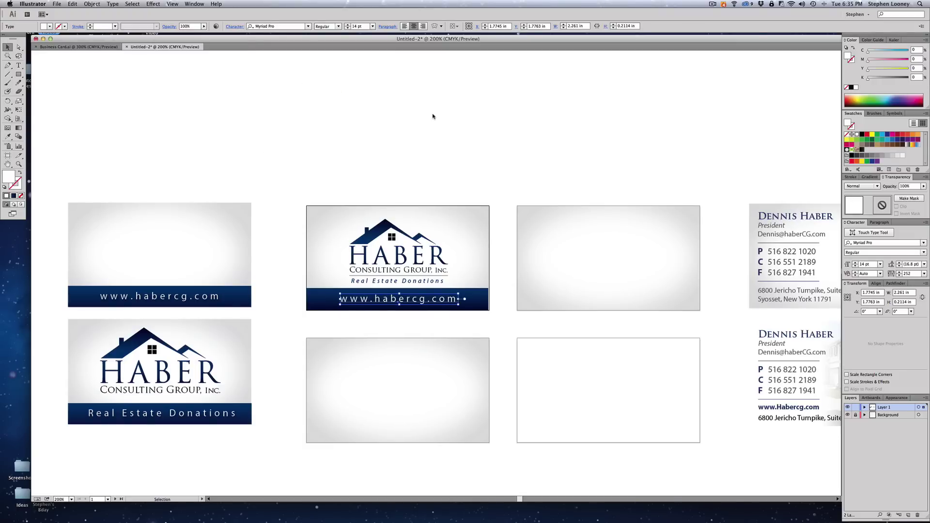
left_click(434, 119)
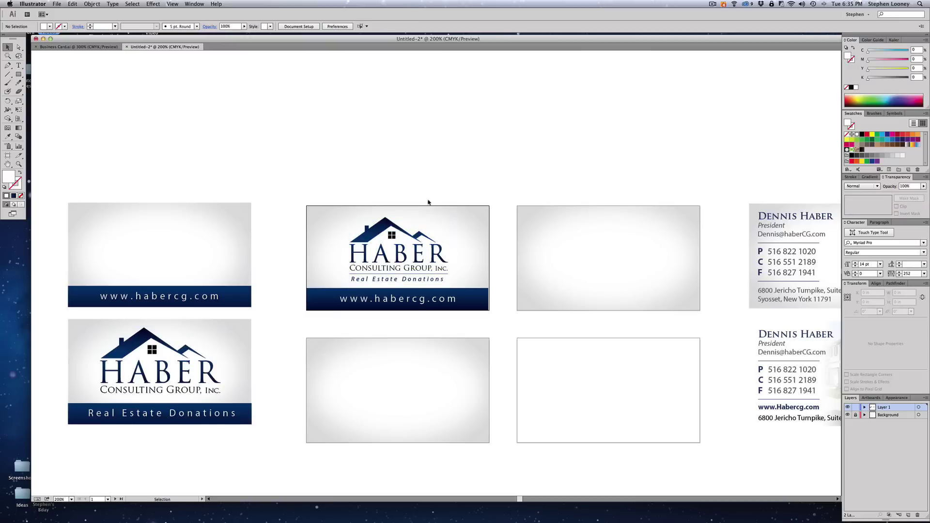
scroll(458, 240, "down", 2)
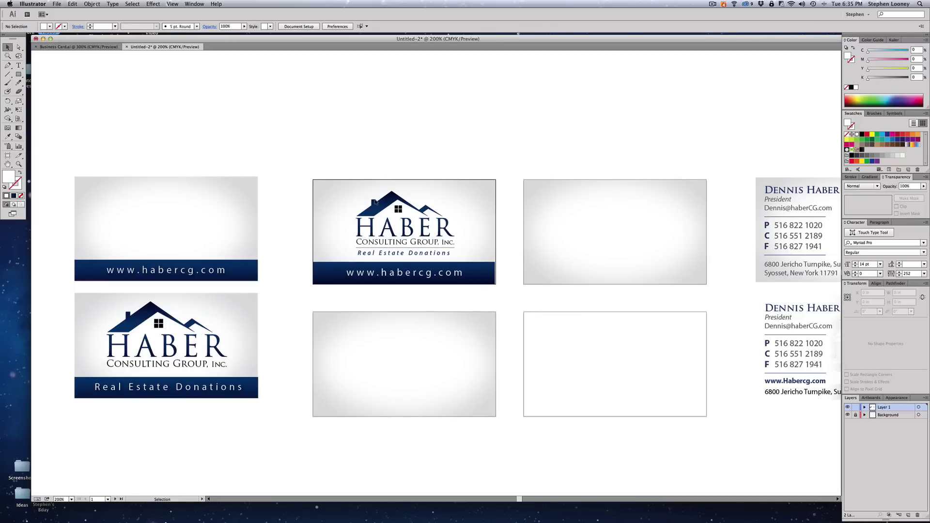
- Copy the HABER logo and the blue URL bar onto the bottom-middle card
left_click_drag(375, 202, 378, 340)
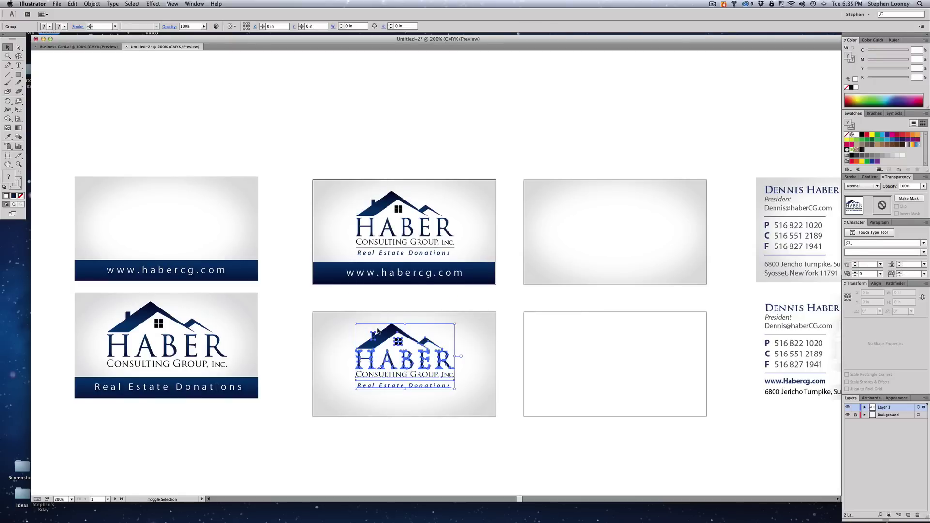
left_click(334, 266)
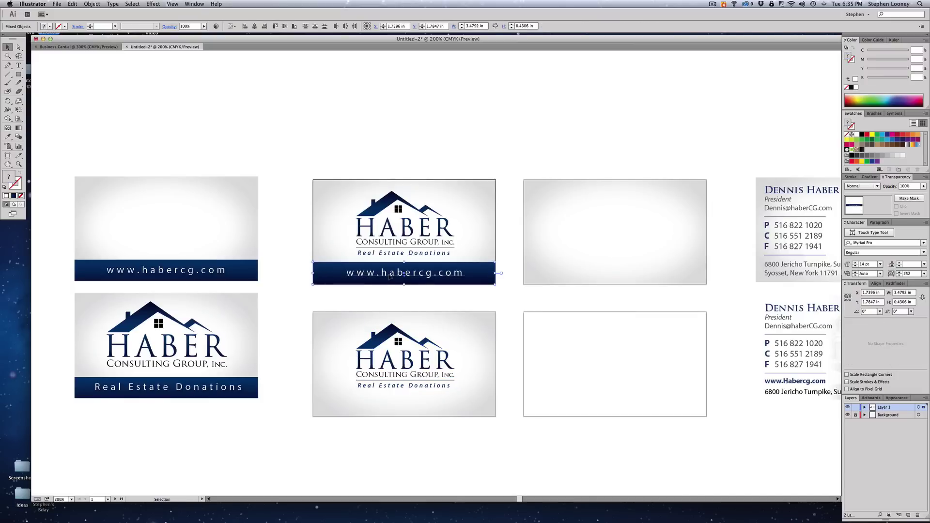
left_click_drag(389, 277, 386, 408)
left_click(400, 433)
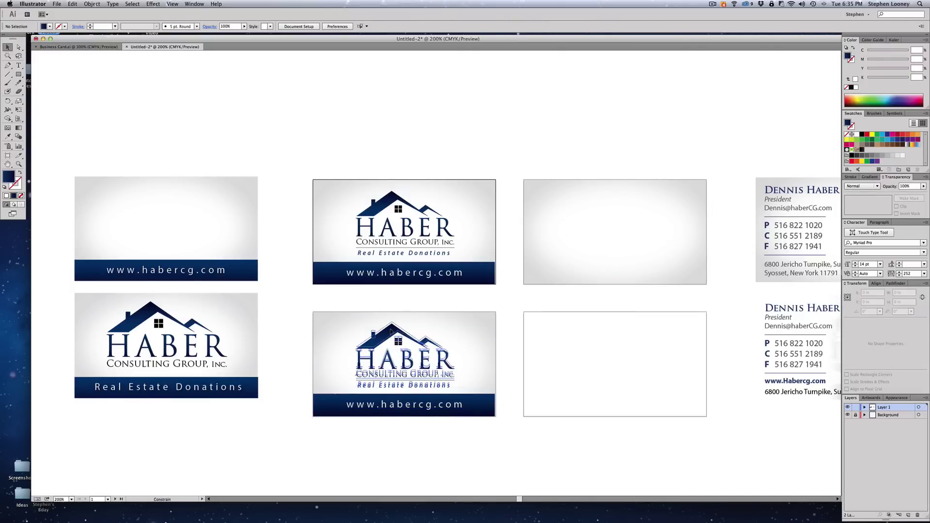
key("a")
left_click(390, 330)
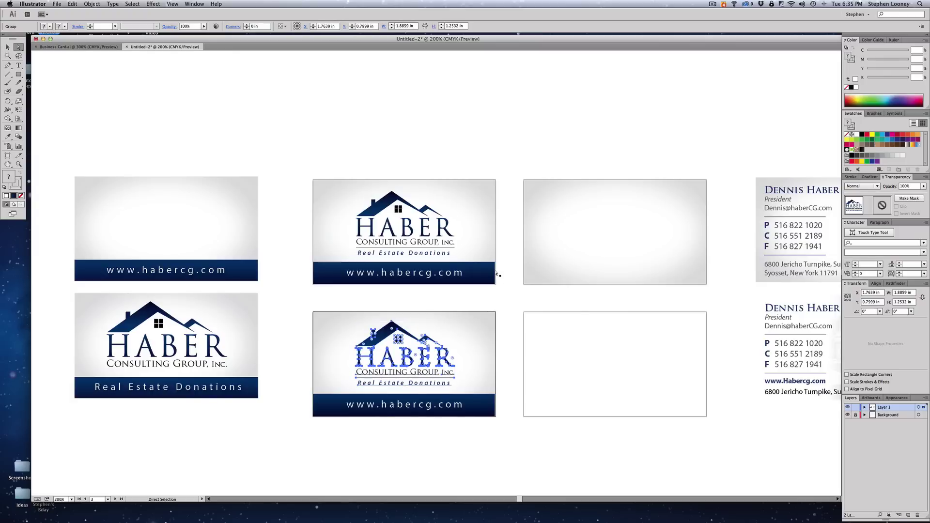
left_click(497, 275)
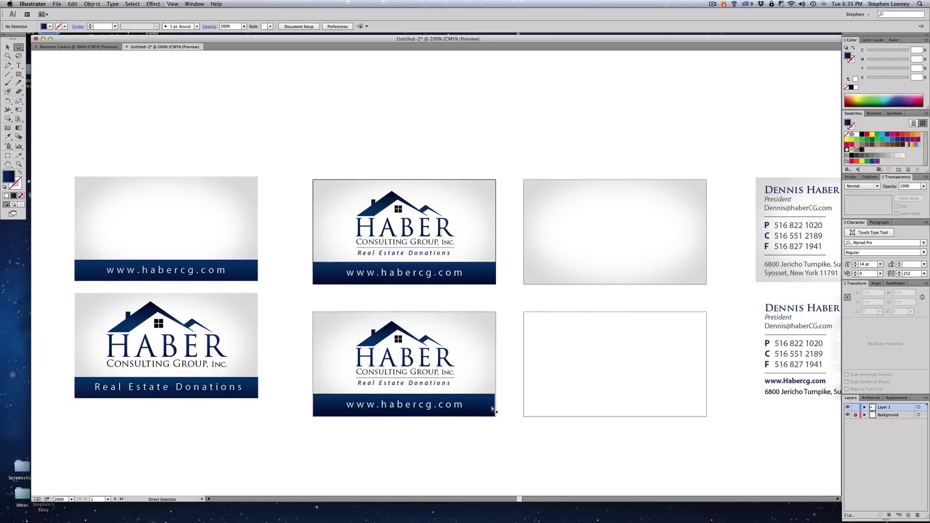
left_click(495, 410)
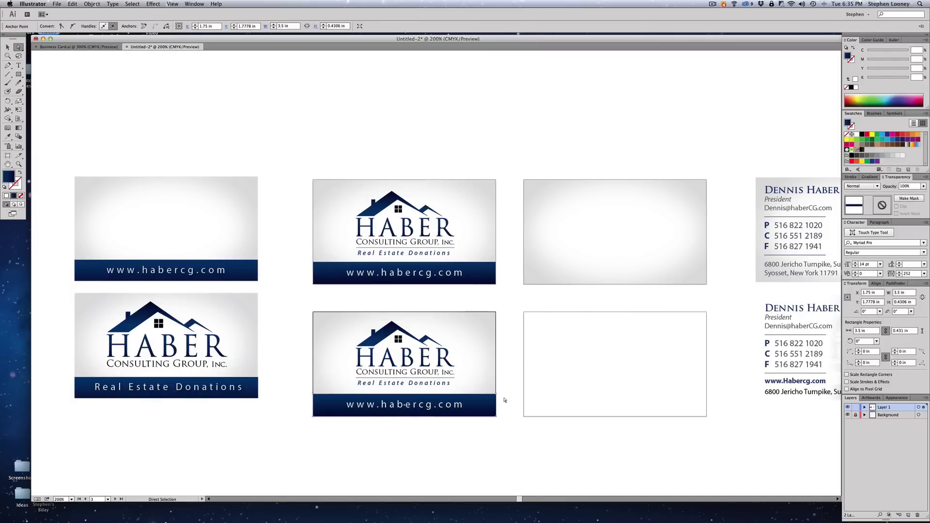
left_click(504, 400)
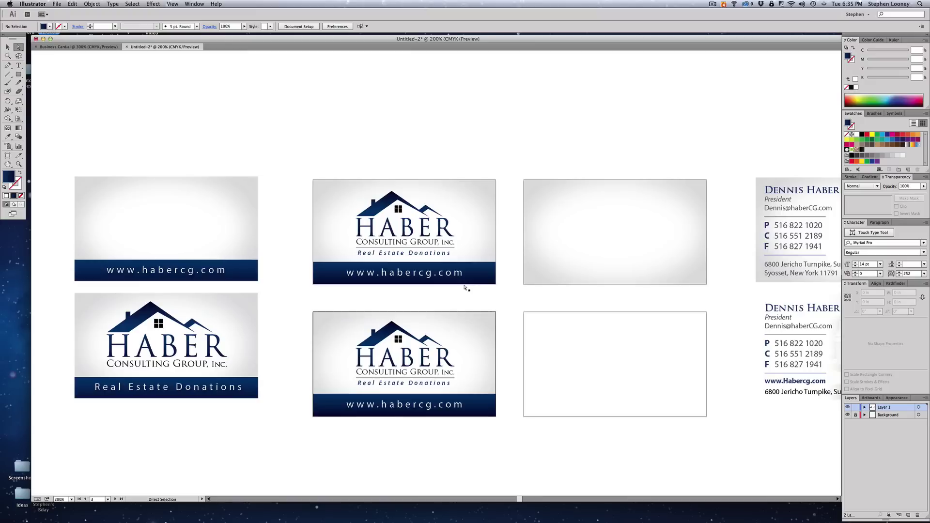
- Replace the copied bar's text with 'Real Estate Donations'
double_click(405, 411)
key("super+a")
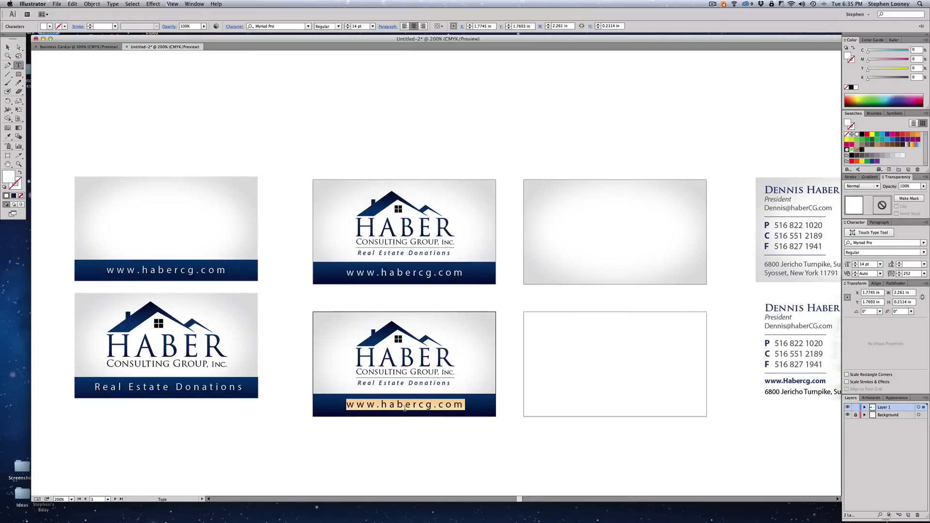
type("Real Es")
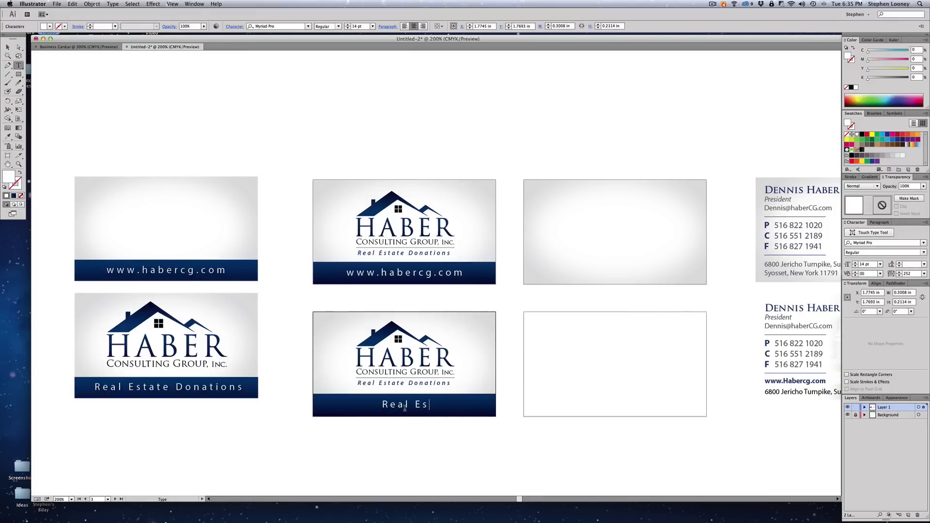
type("tate Donations")
key("Escape")
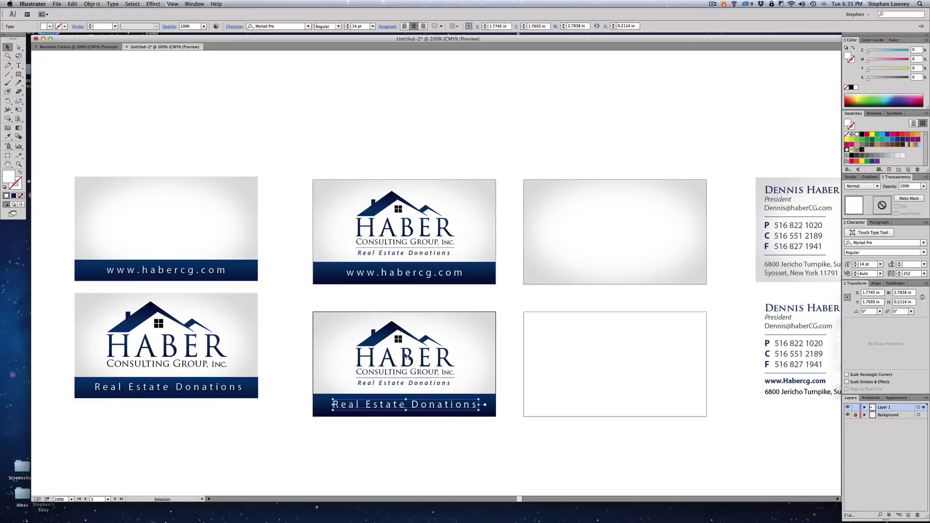
left_click(437, 157)
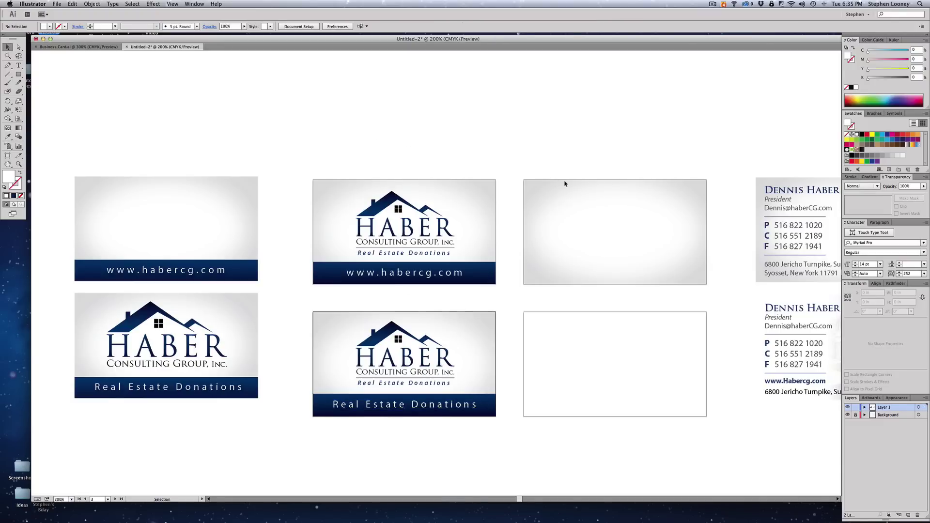
- Delete the two left-column cards by mistake, then undo to restore them
left_click_drag(98, 129, 241, 414)
key("Delete")
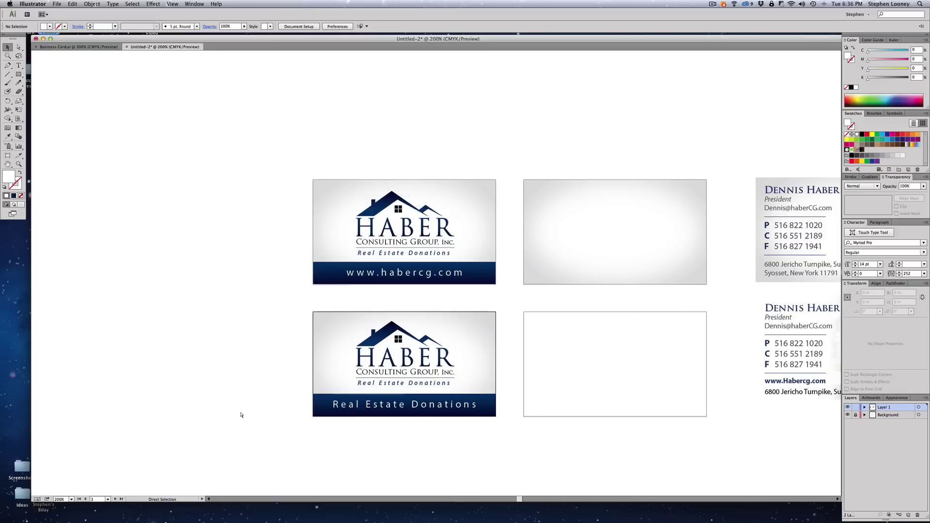
key("super+z")
key("super+z")
key("super+z")
key("super+shift+z")
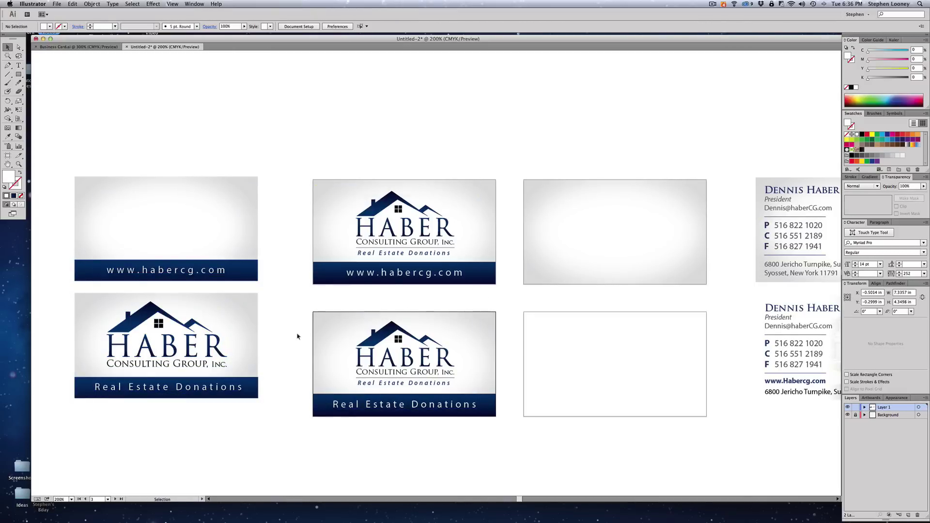
- Replace the bottom-middle logo with a copy of the bottom-left card's logo, nudged down
left_click(390, 339)
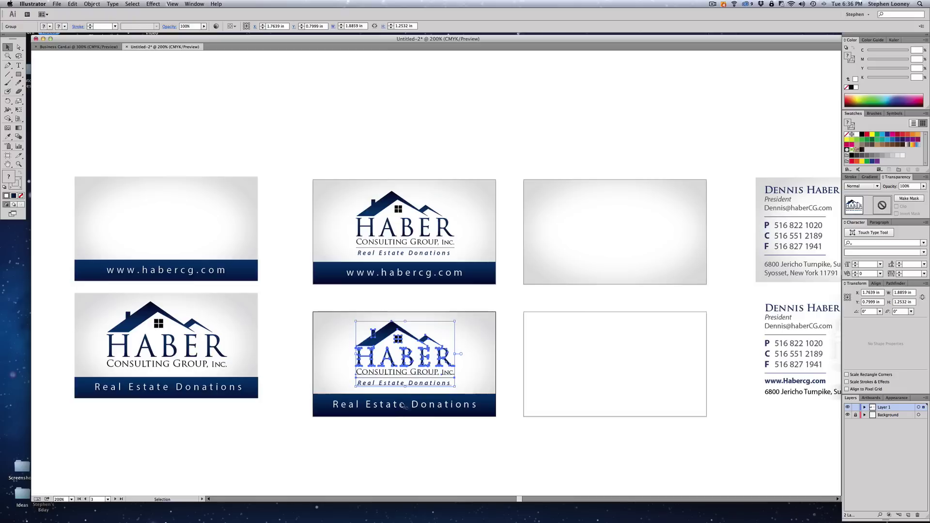
key("Delete")
left_click(178, 303)
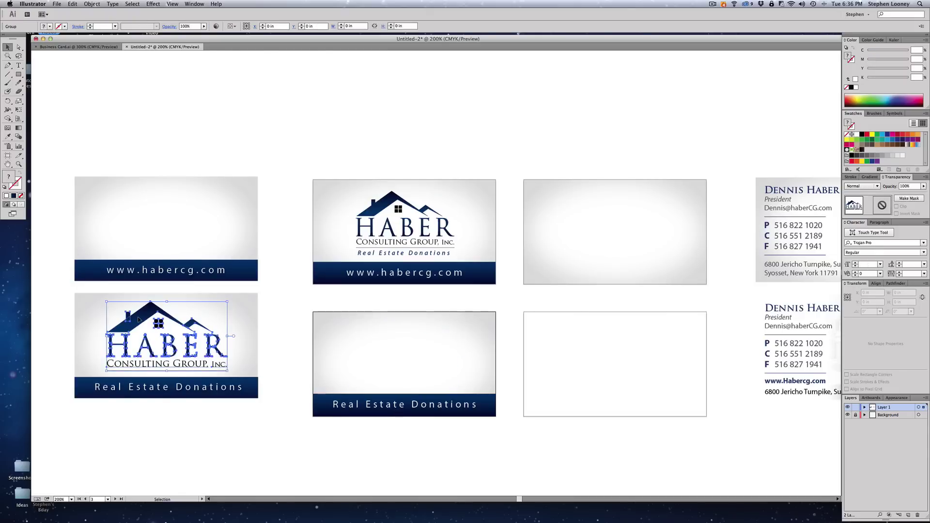
left_click_drag(178, 303, 378, 334)
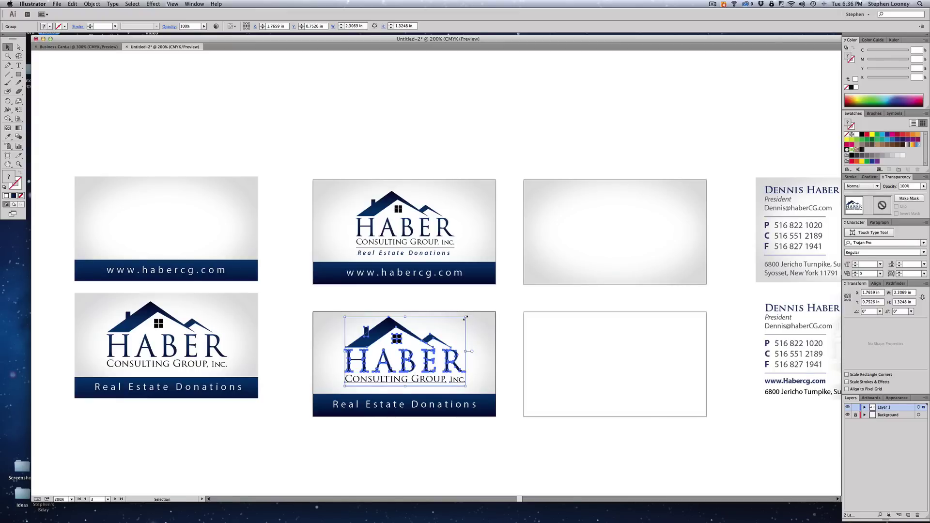
key("Down")
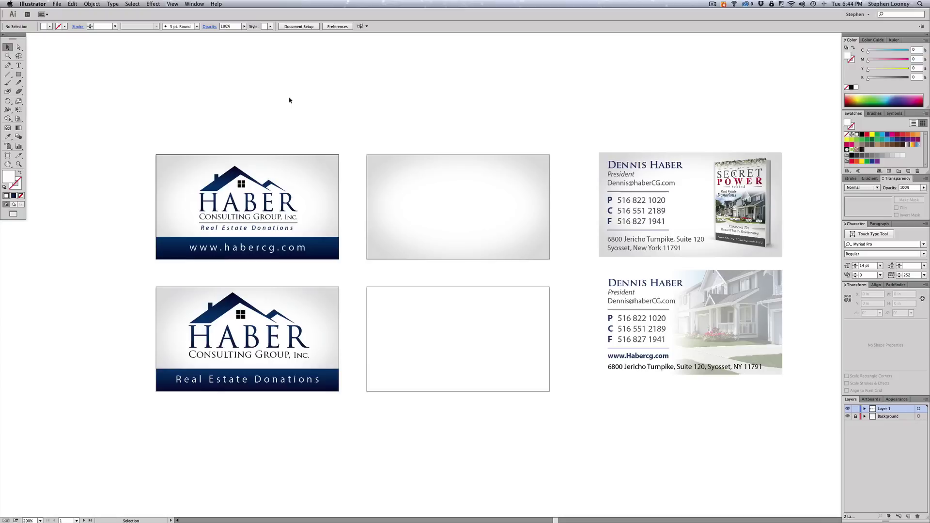
- Place House.psd and Secret Power Cover Imposed.psd into the document
left_click(54, 3)
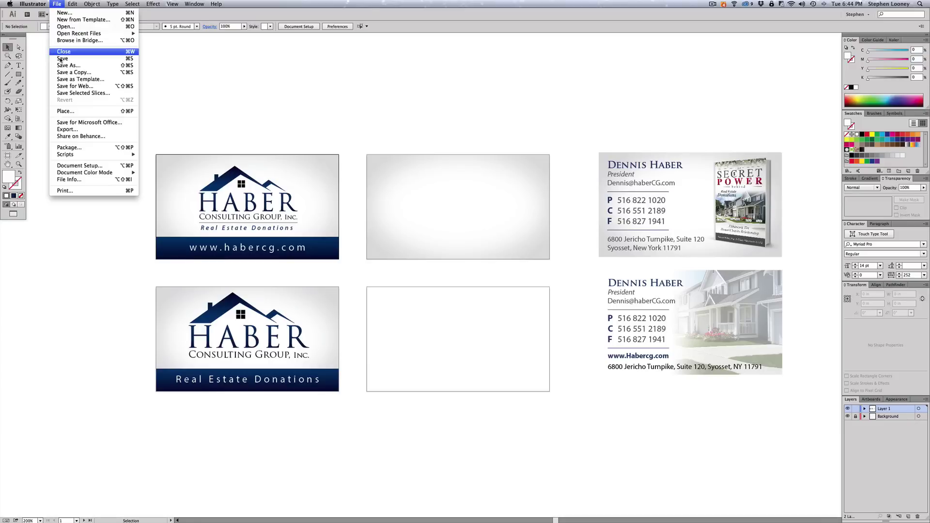
left_click(71, 113)
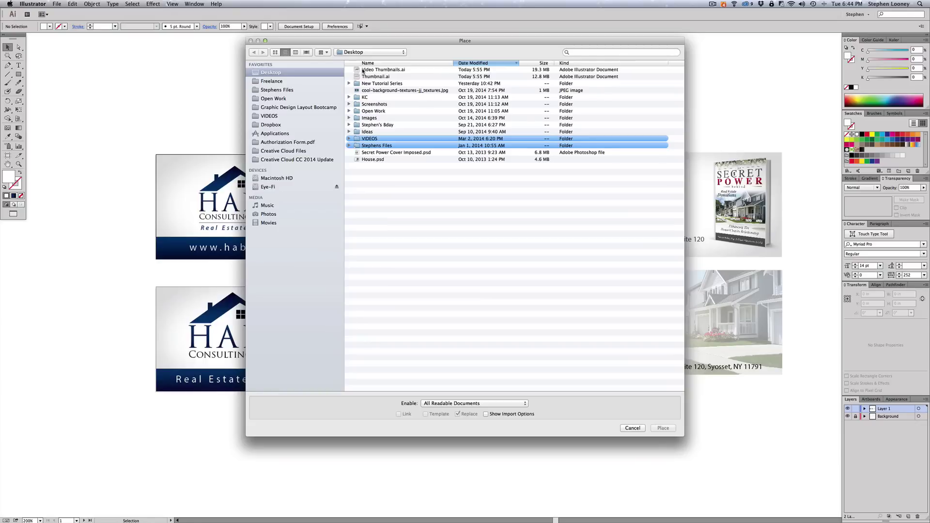
left_click(484, 63)
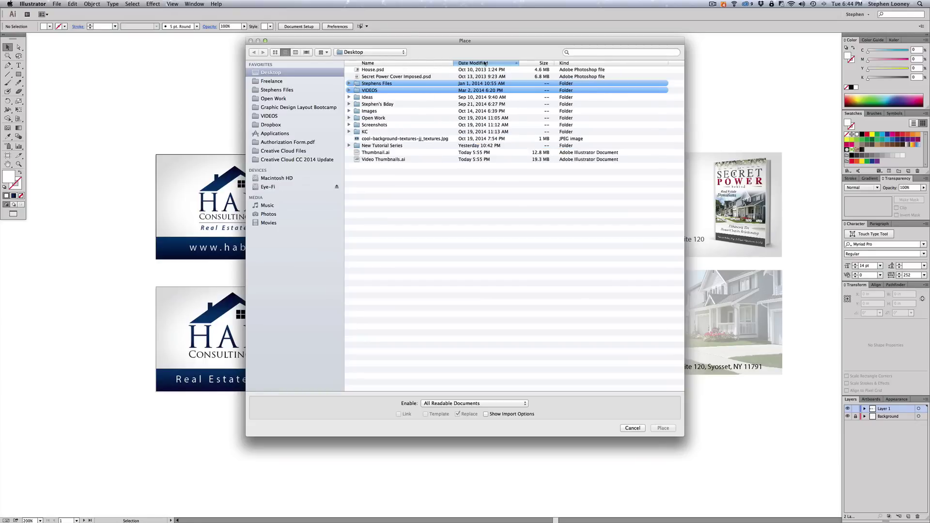
left_click(378, 69)
left_click(387, 76, "shift")
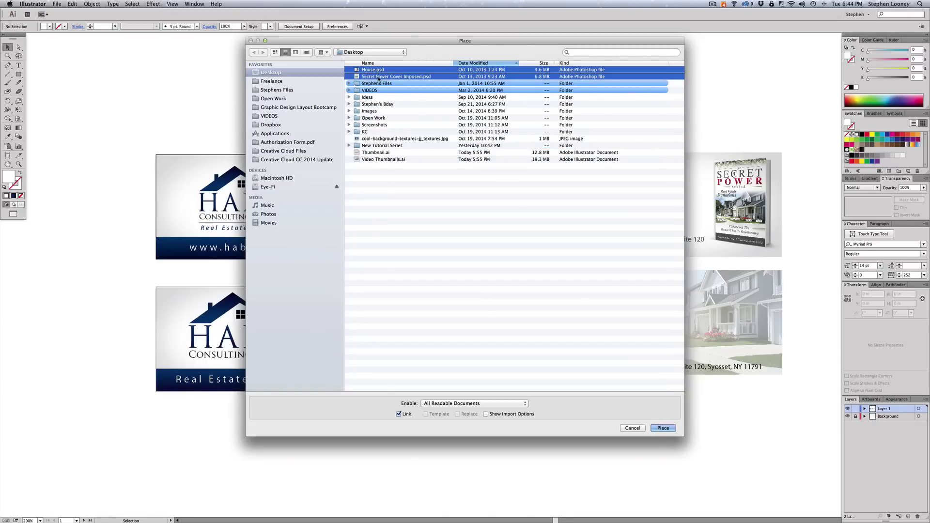
left_click(663, 428)
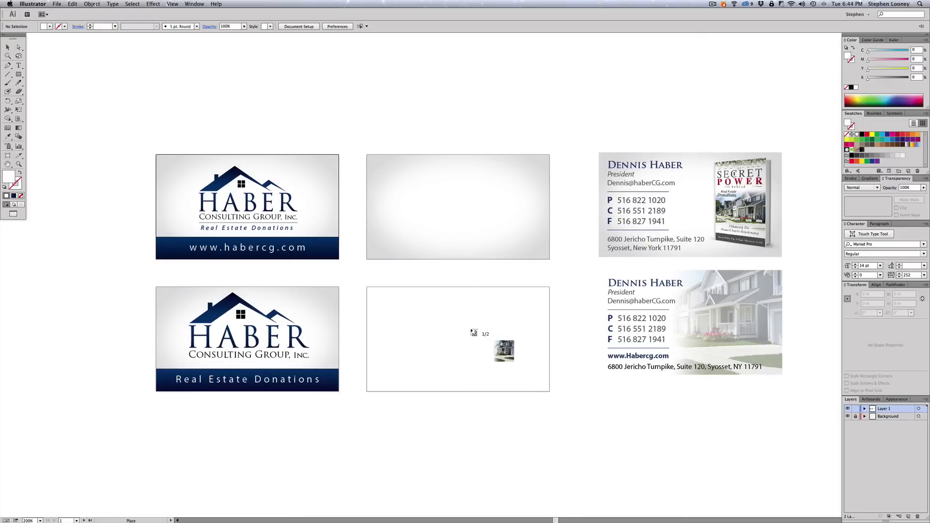
left_click(471, 330)
left_click(483, 203)
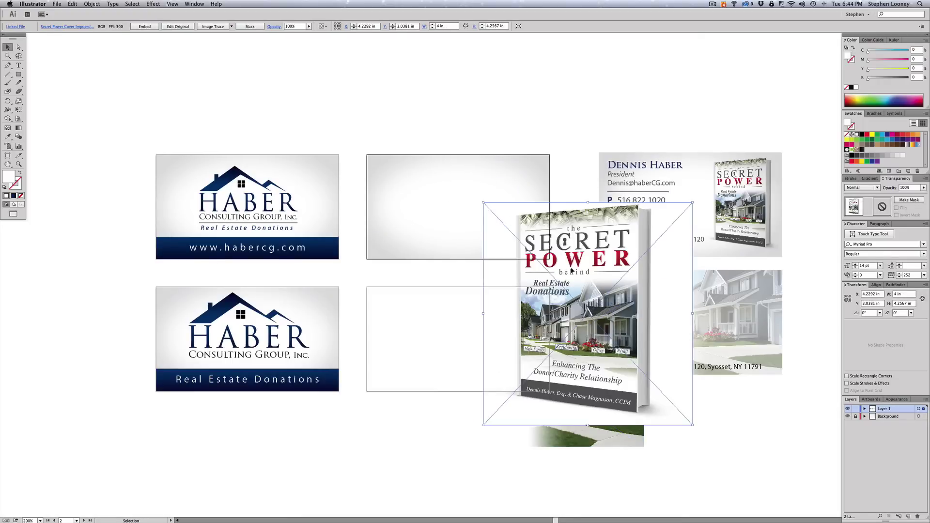
- Scale the Secret Power cover down onto the top-middle card's right side
left_click_drag(571, 270, 484, 113)
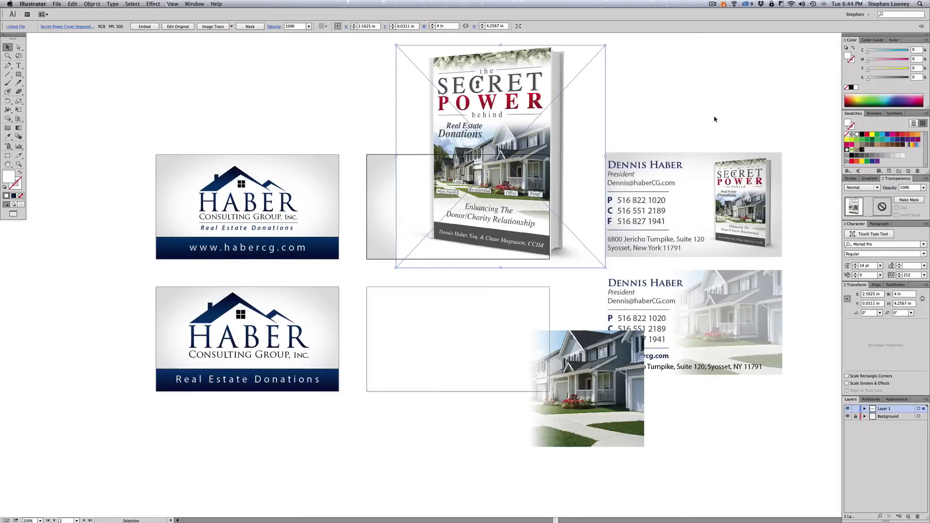
left_click(738, 197)
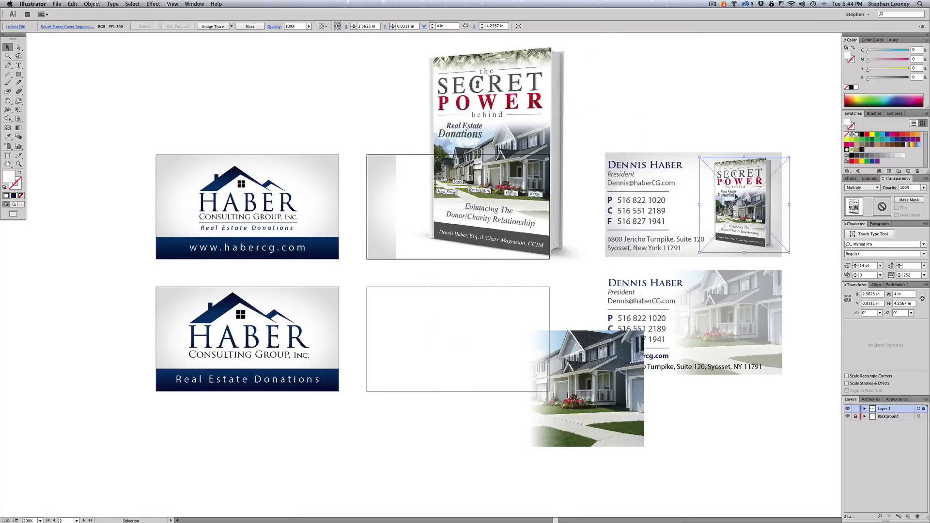
left_click(721, 115)
left_click(543, 70)
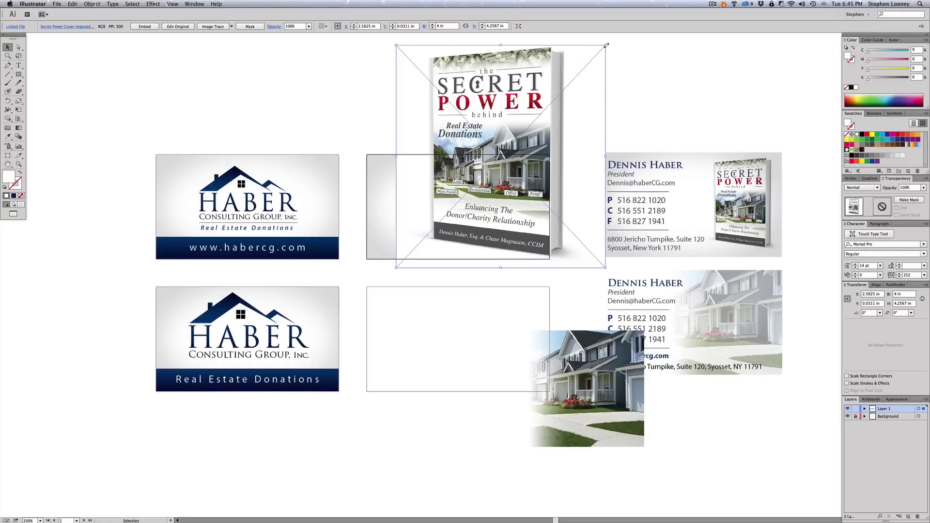
left_click_drag(606, 45, 505, 190)
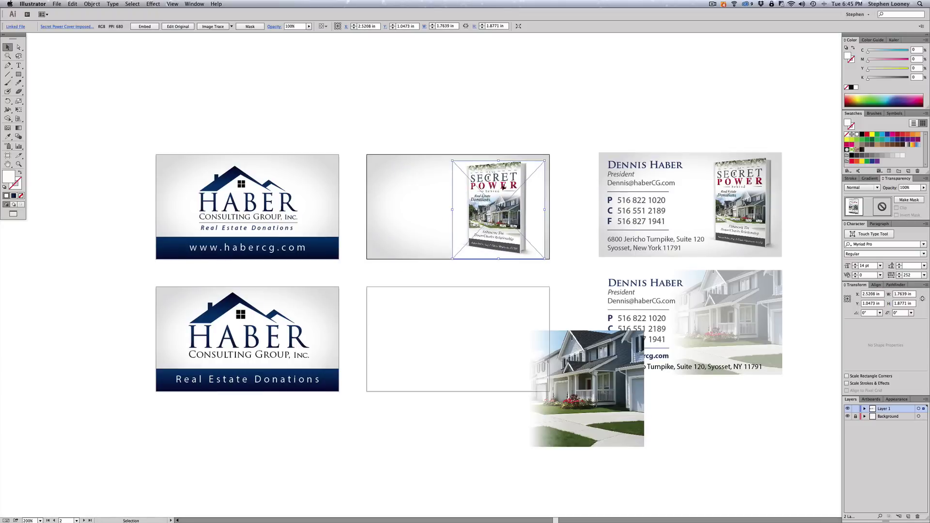
- Set the book cover's blend mode to Multiply
left_click(855, 188)
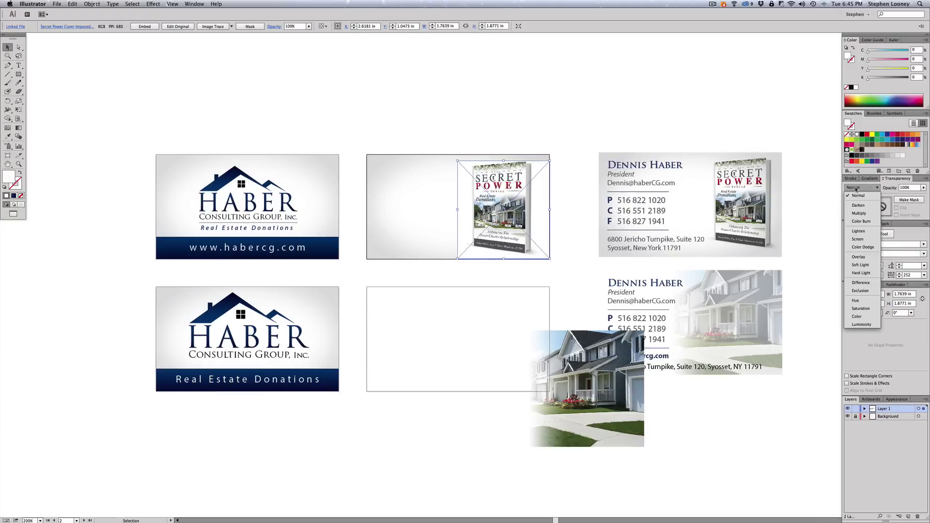
left_click(858, 213)
left_click(623, 104)
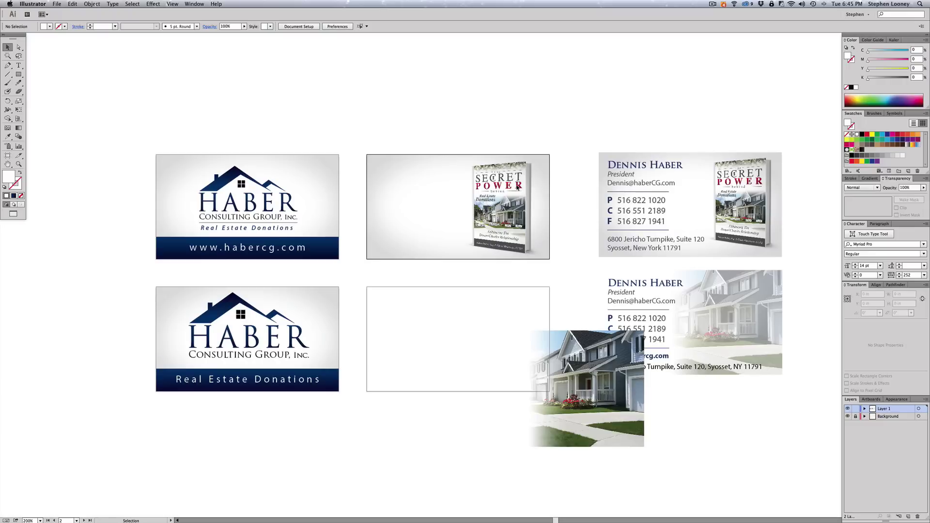
left_click(545, 171)
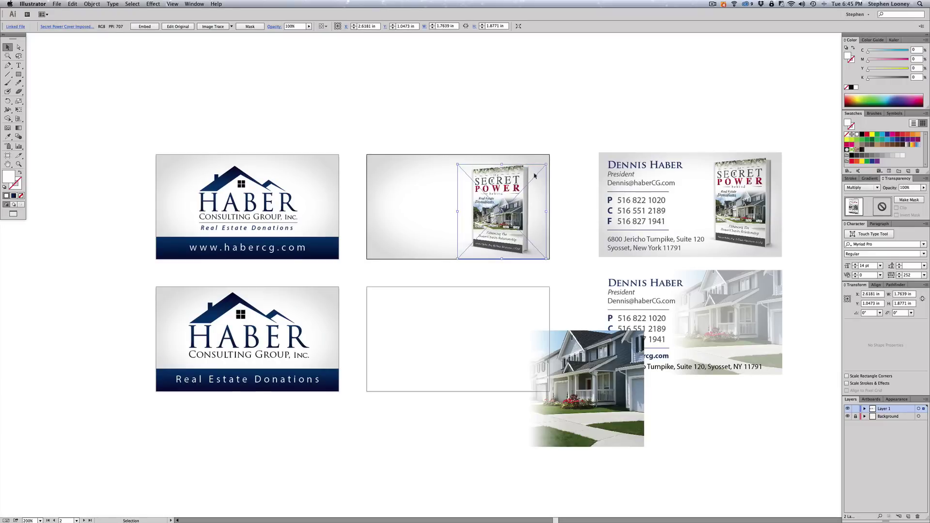
left_click(469, 171)
- Refine the cover's size and position, then move the house photo onto the bottom-middle card
left_click(468, 170)
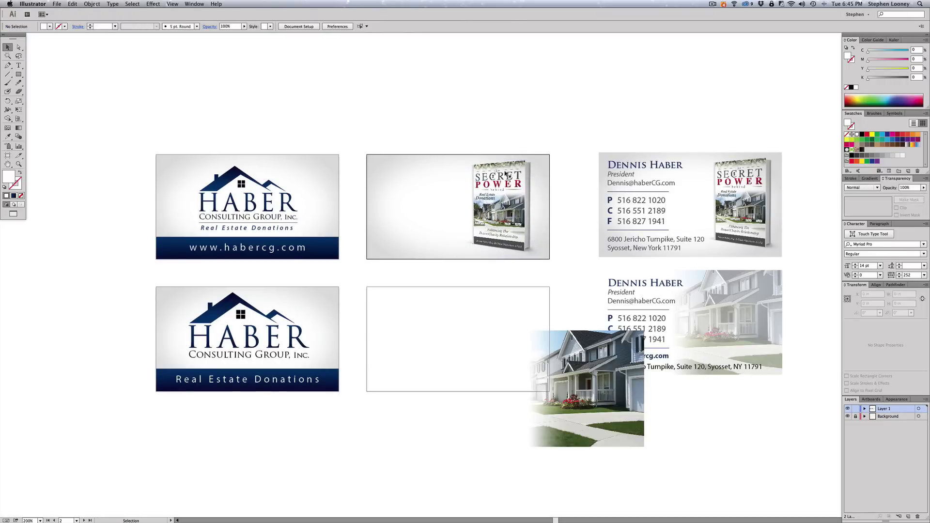
left_click_drag(548, 159, 547, 162)
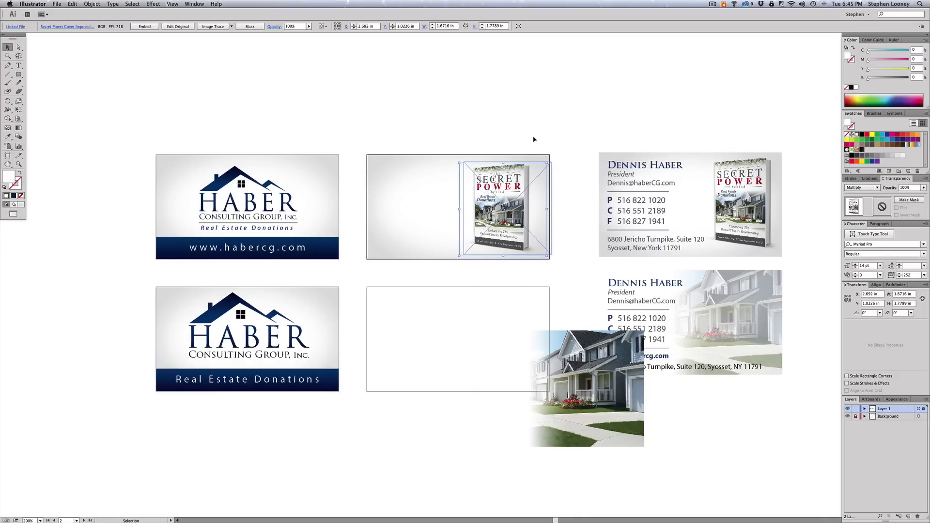
left_click_drag(472, 167, 479, 165)
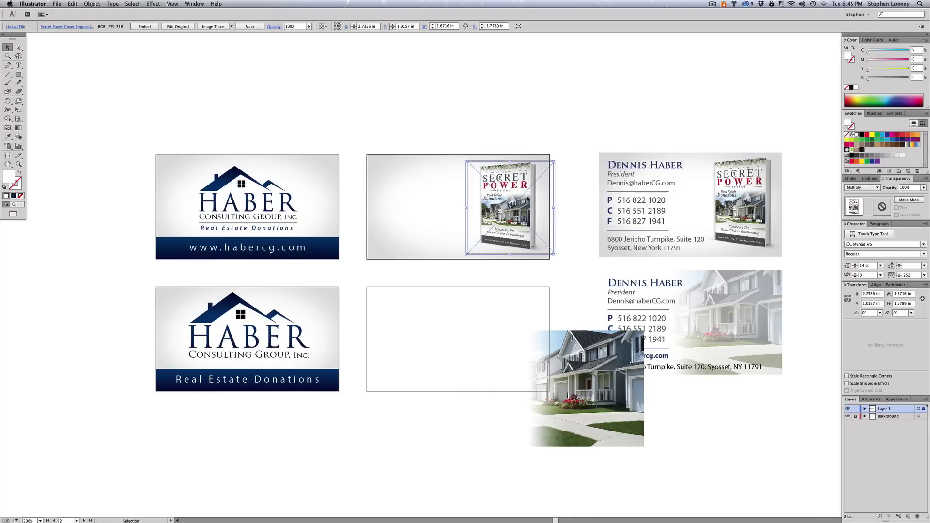
left_click(533, 128)
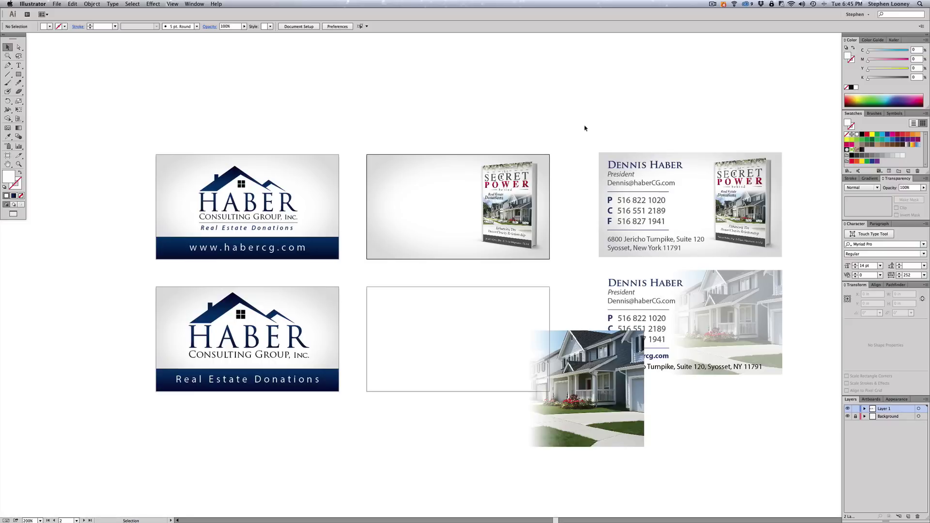
left_click_drag(605, 444, 514, 374)
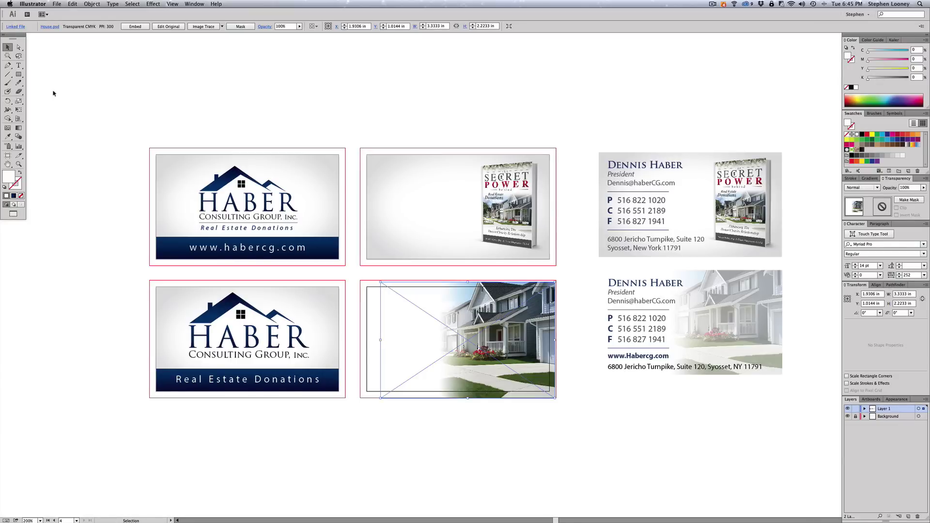
- Adjust the house photo and draw a 3.5 × 2 in frame over the card
left_click(576, 367)
left_click(418, 385)
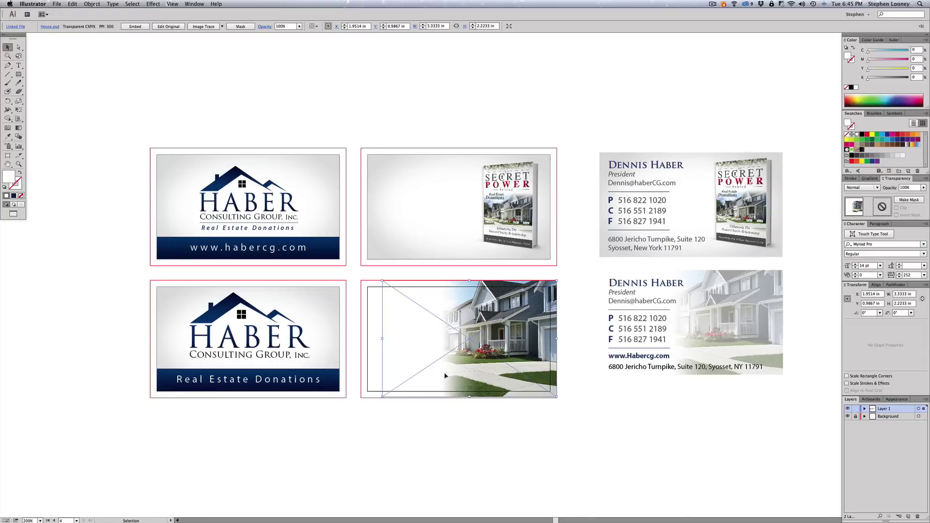
left_click_drag(445, 376, 444, 374)
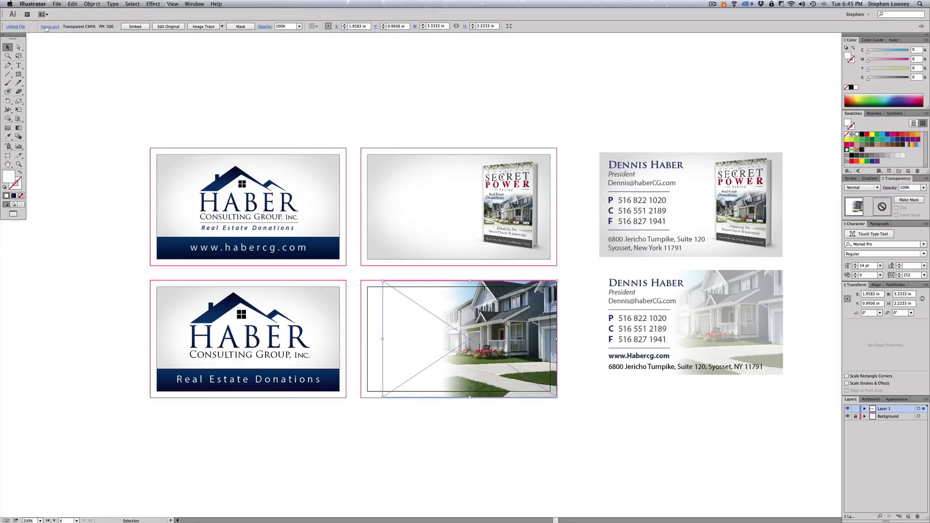
left_click(19, 75)
left_click_drag(366, 286, 550, 390)
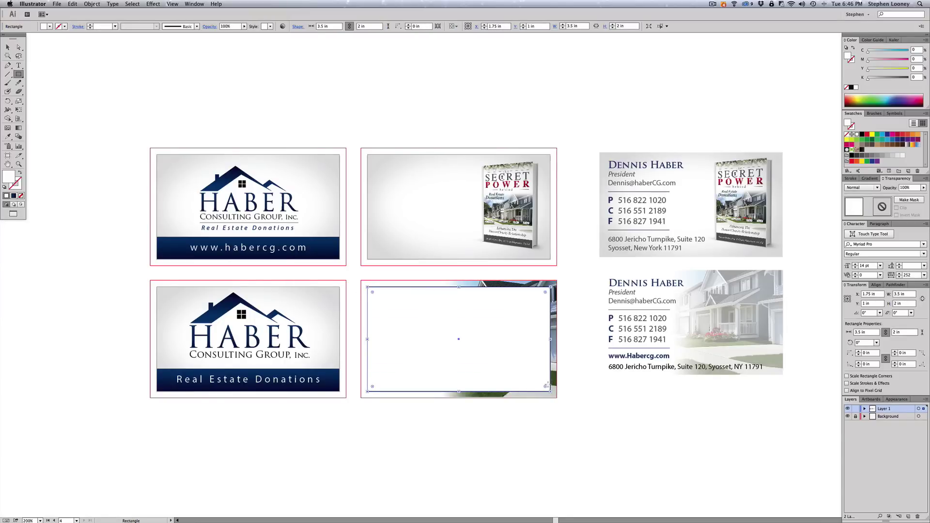
- Clip the house photo to the frame and hide edges to preview the cards
key("v")
left_click_drag(541, 421, 509, 370)
right_click(499, 348)
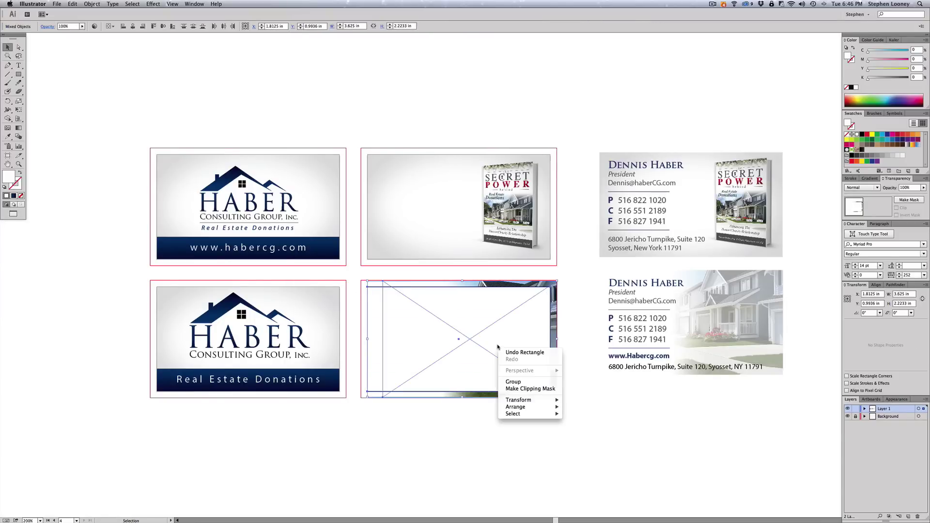
left_click(518, 389)
left_click(528, 435)
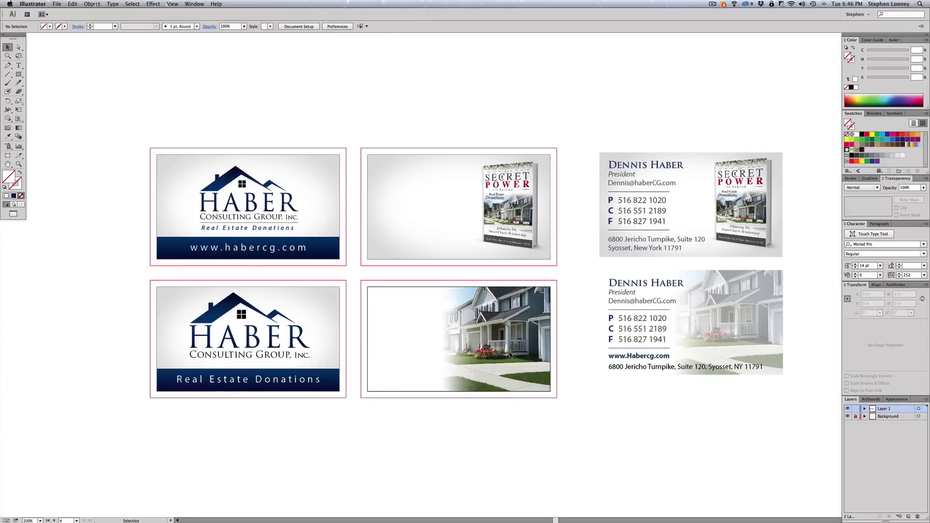
key("super+shift+h")
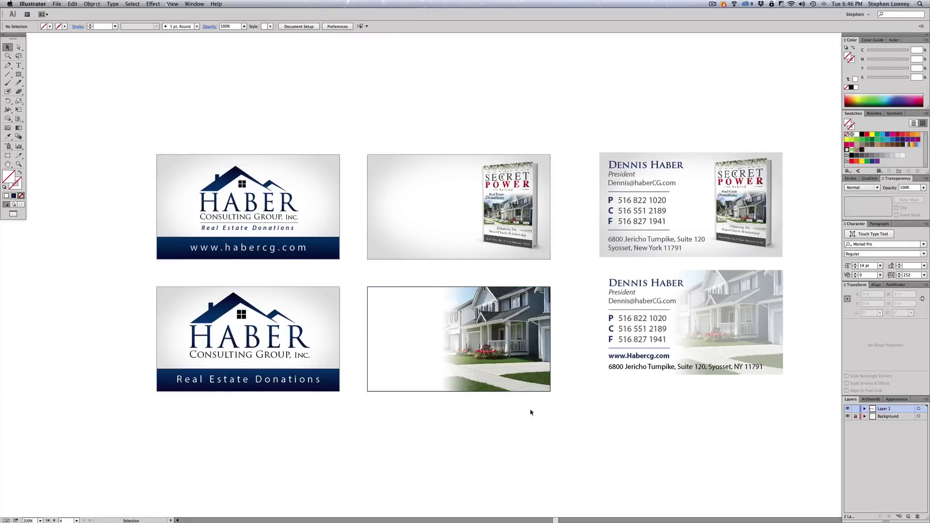
- Check the opacity of the faded photo on the finished contact card
left_click(483, 346)
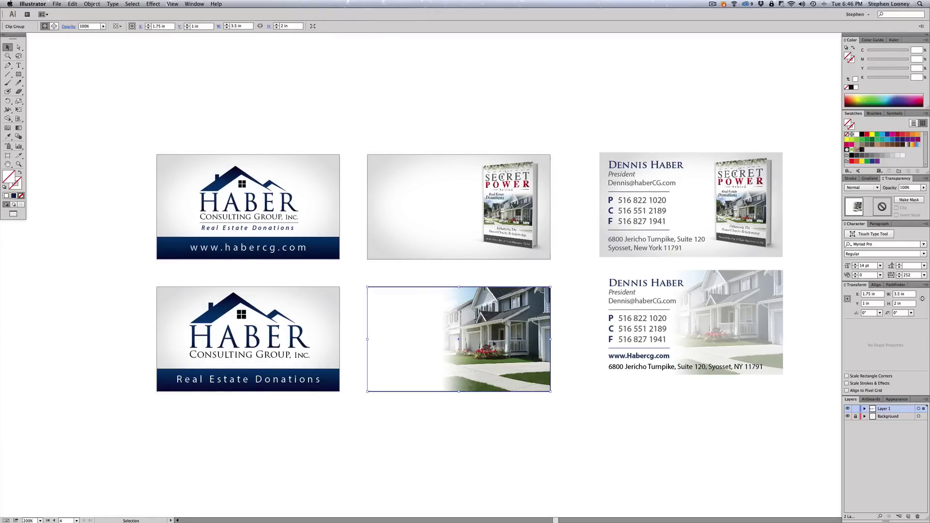
left_click(788, 183)
key("a")
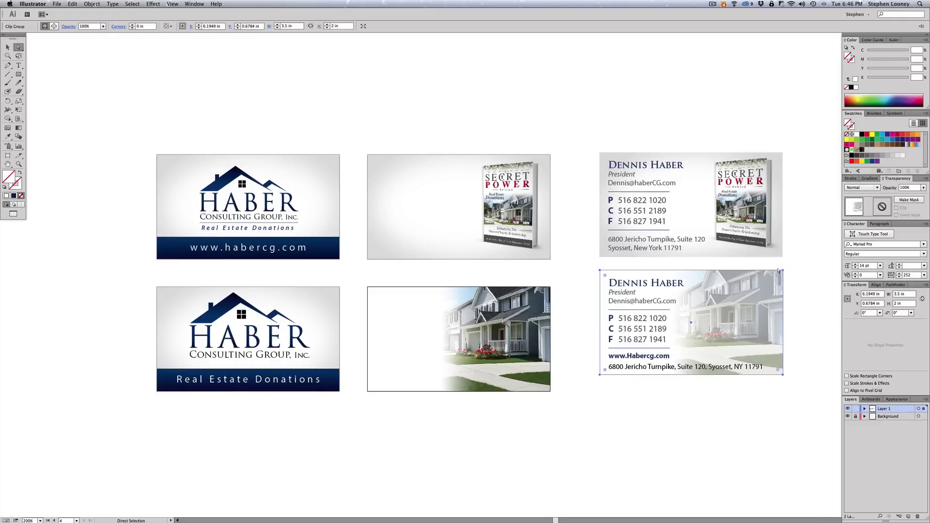
left_click(771, 293)
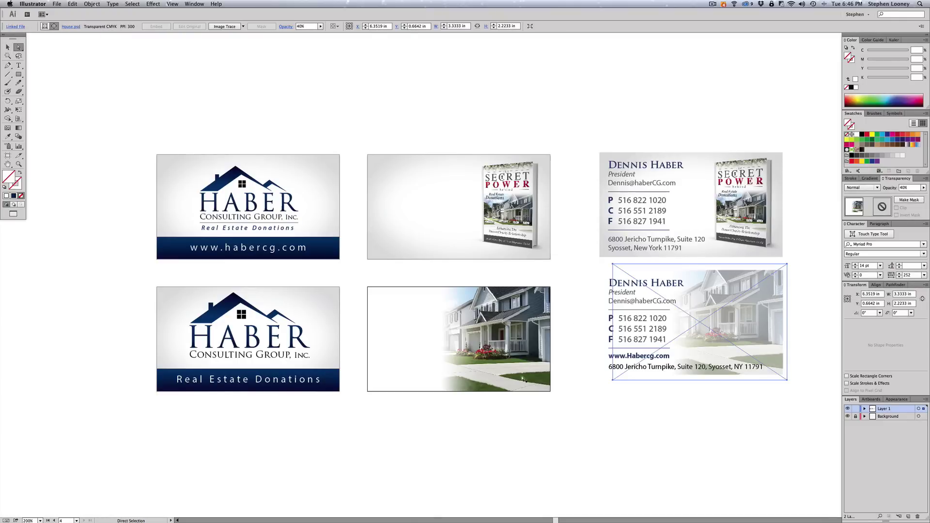
key("v")
- Fade the bottom-middle card's clipped house photo to 40% opacity
left_click_drag(535, 407, 528, 384)
left_click(909, 187)
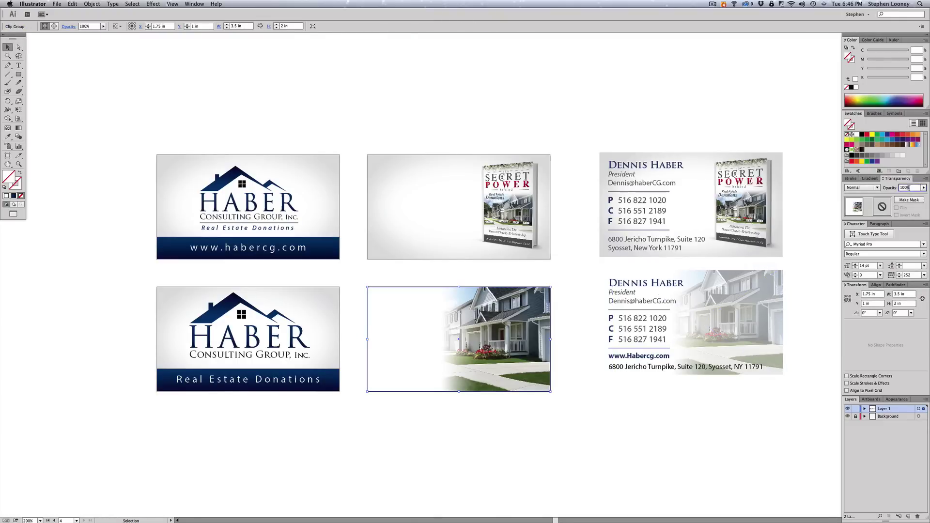
type("40")
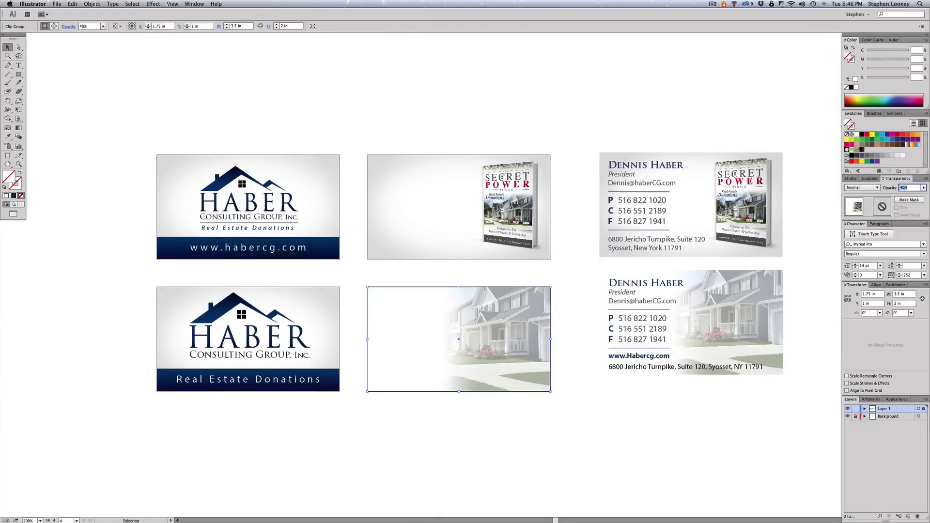
key("Return")
left_click(552, 98)
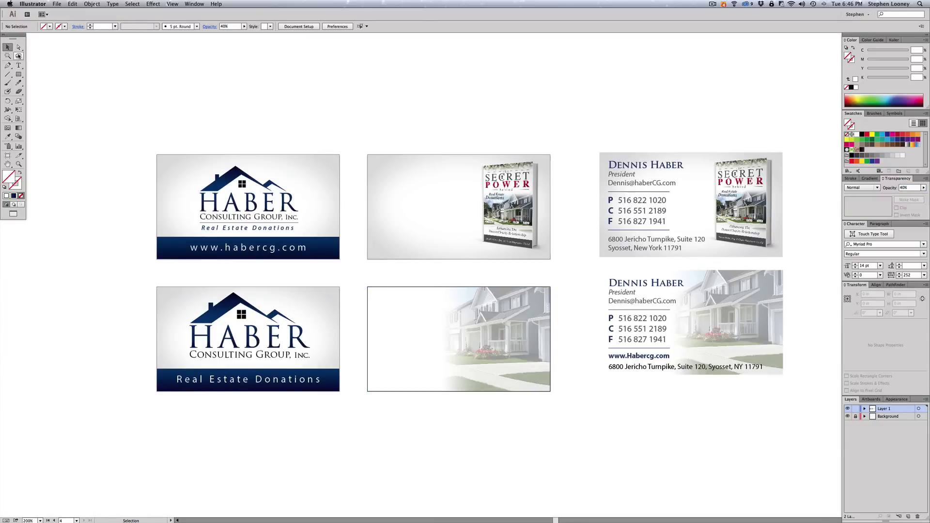
left_click(18, 74)
- Type the contact's full name as a new text line above the cards
key("t")
left_click(386, 134)
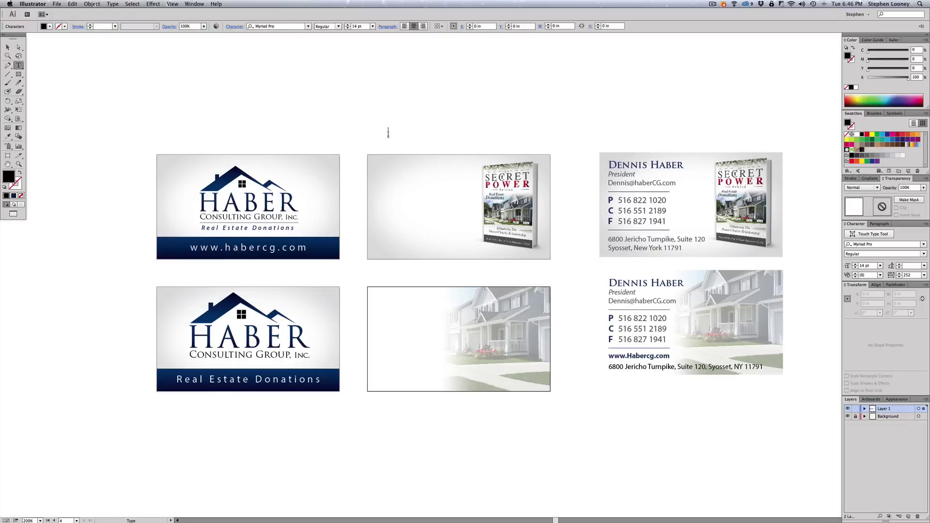
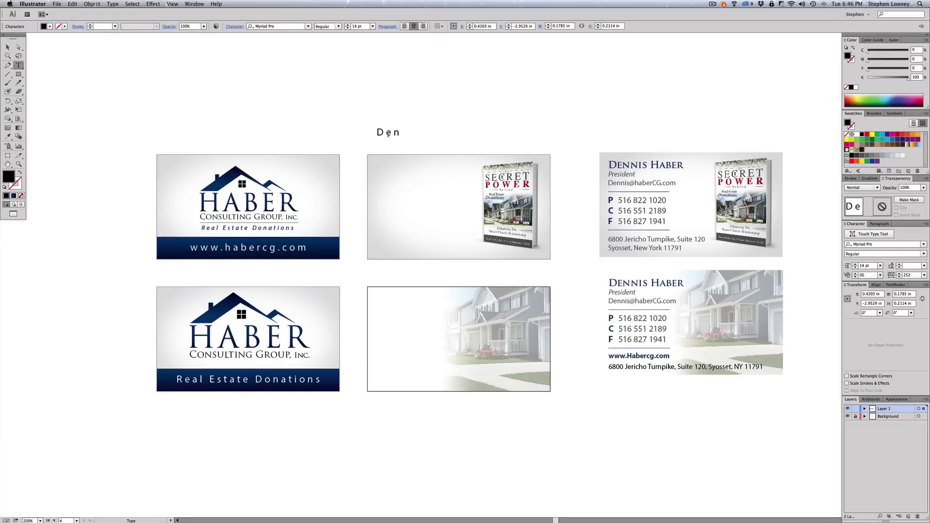
key("Escape")
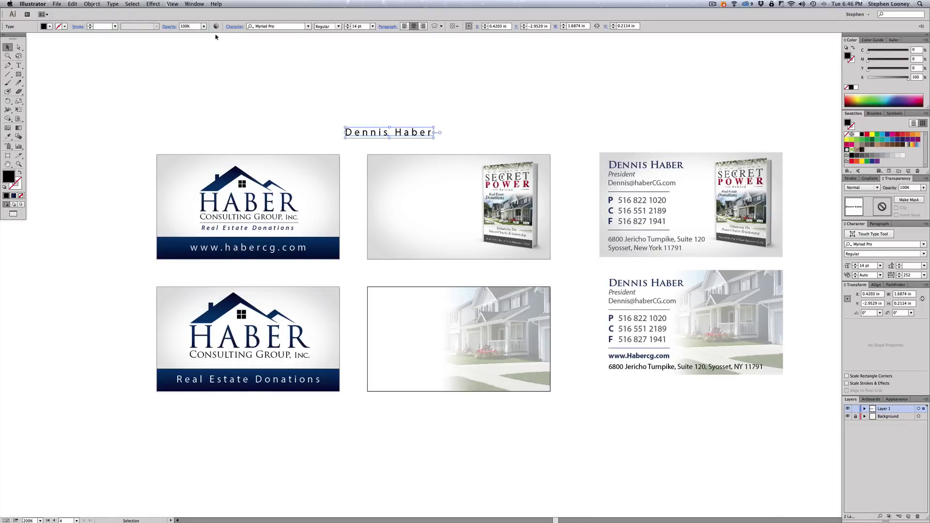
- Reset the name's letter spacing (tracking) to 0
left_click(234, 28)
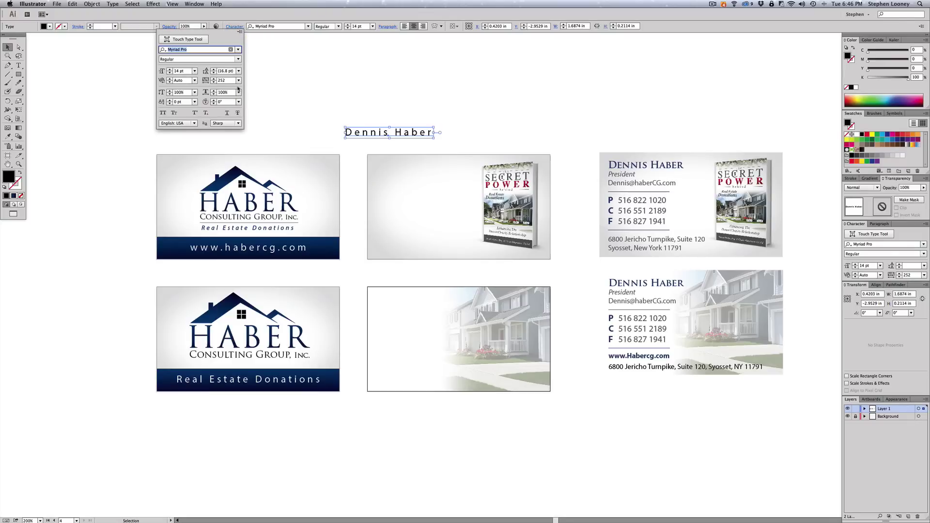
left_click(239, 81)
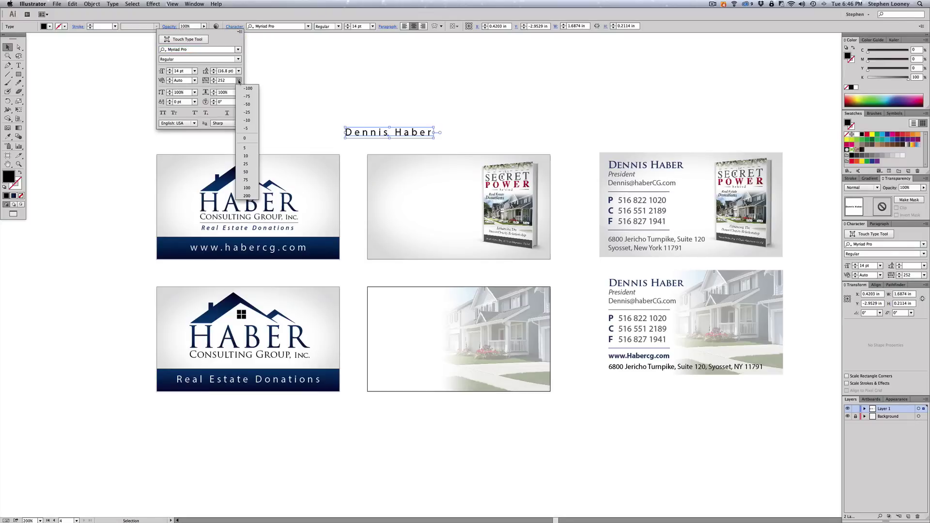
left_click(244, 138)
left_click(396, 132)
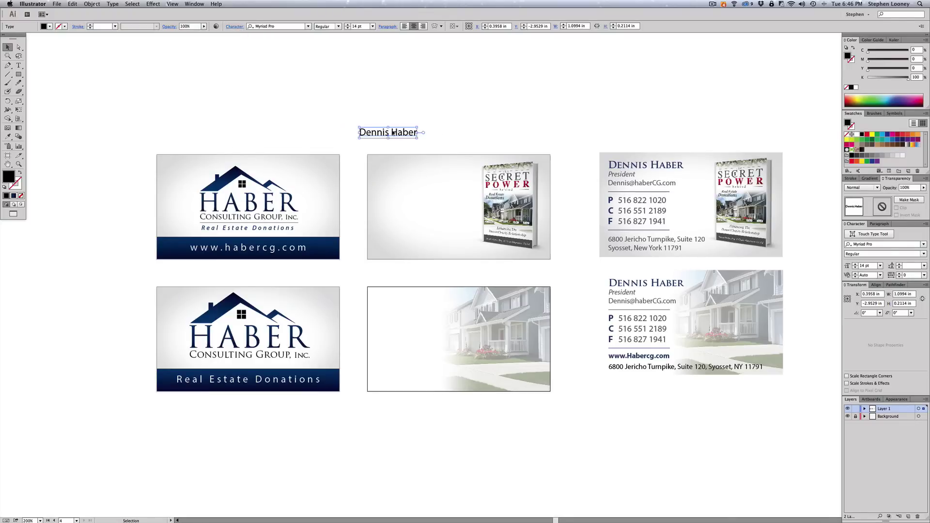
left_click_drag(393, 132, 412, 132)
- Set the name in Trajan Pro and move it to the book-cover card's top-left
left_click(276, 26)
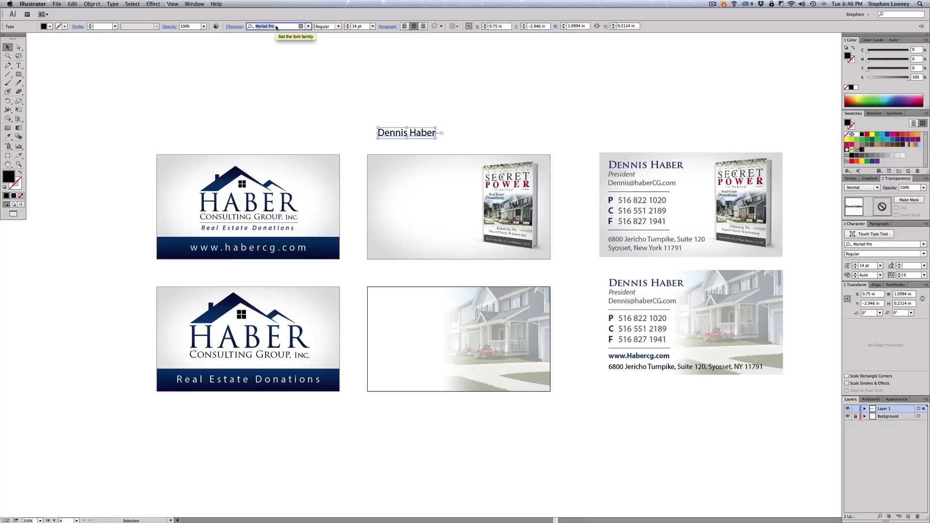
type("tra")
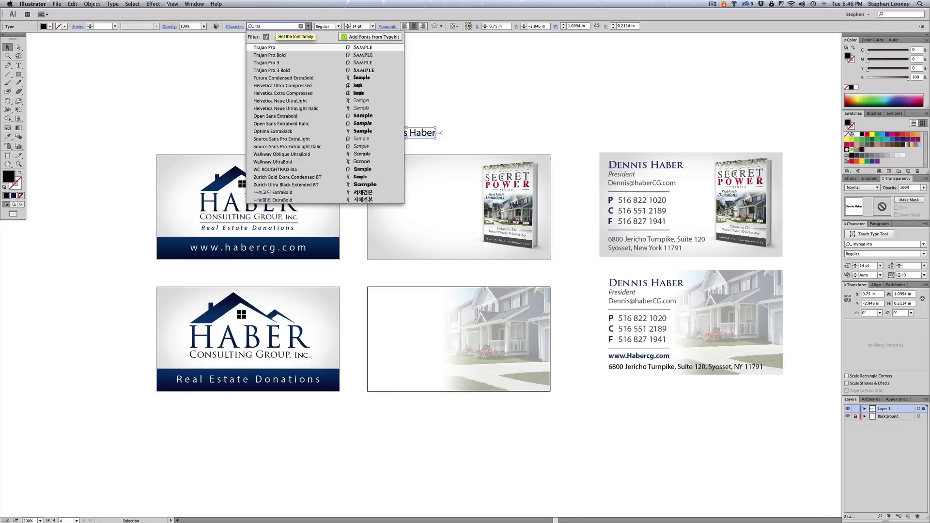
type("jan")
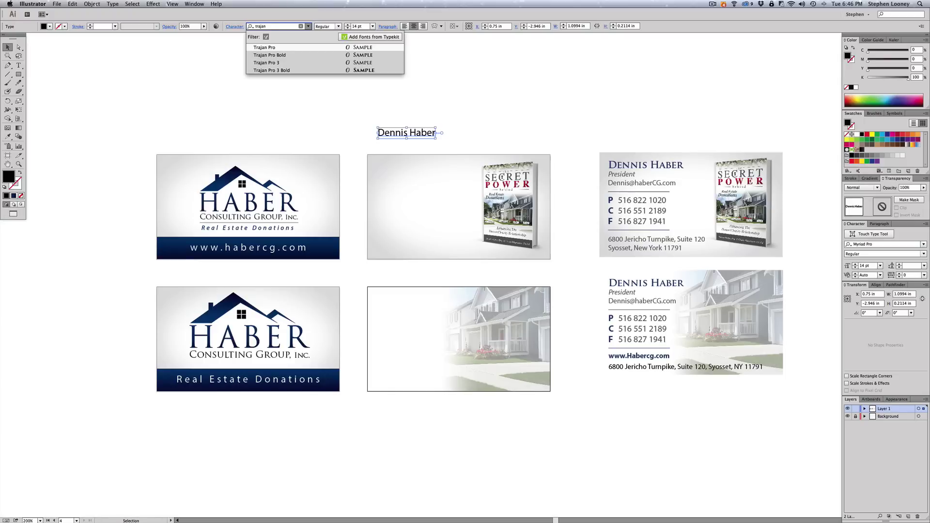
left_click(264, 47)
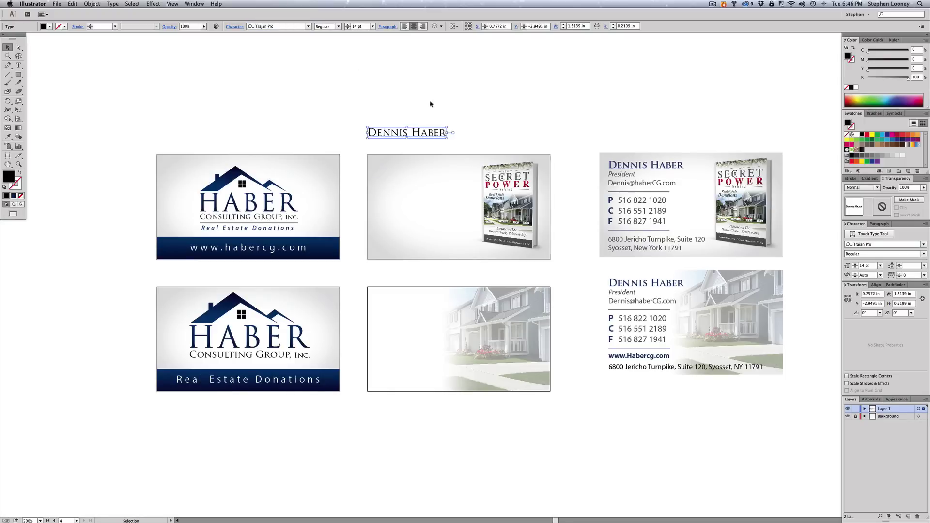
left_click_drag(424, 136, 434, 173)
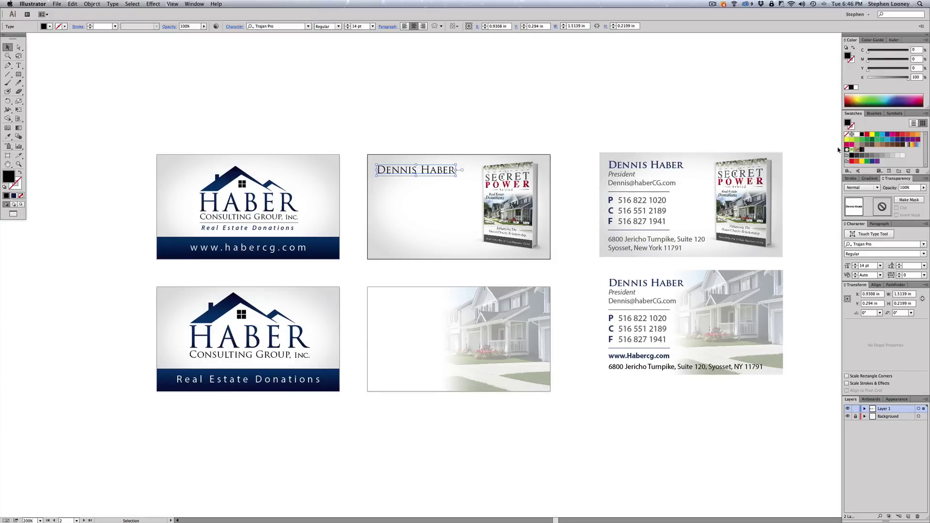
left_click(326, 264)
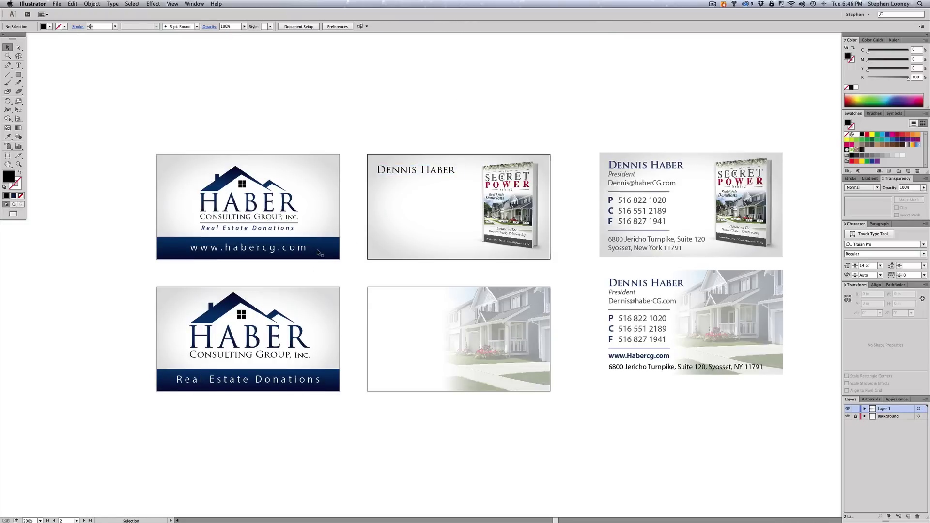
- Save the navy bar's two gradient stop blues as new swatches
key("a")
left_click(320, 251)
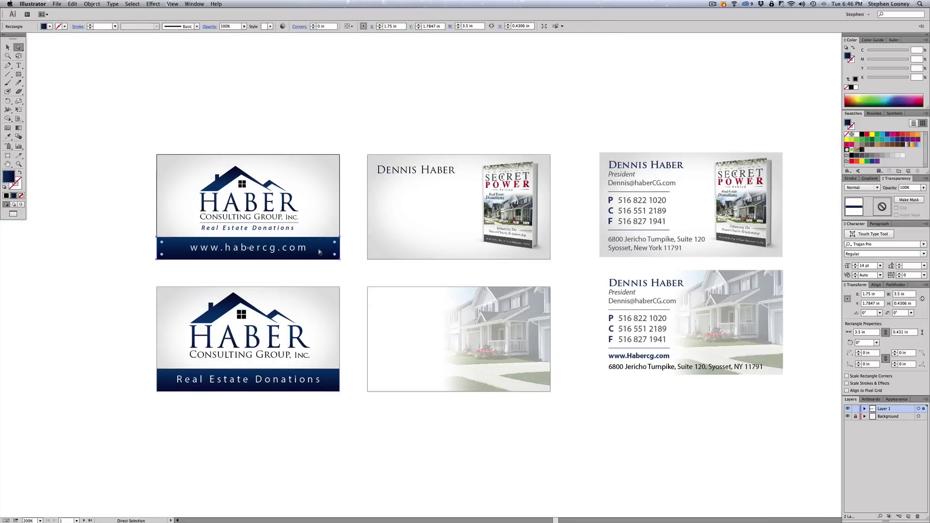
left_click(869, 178)
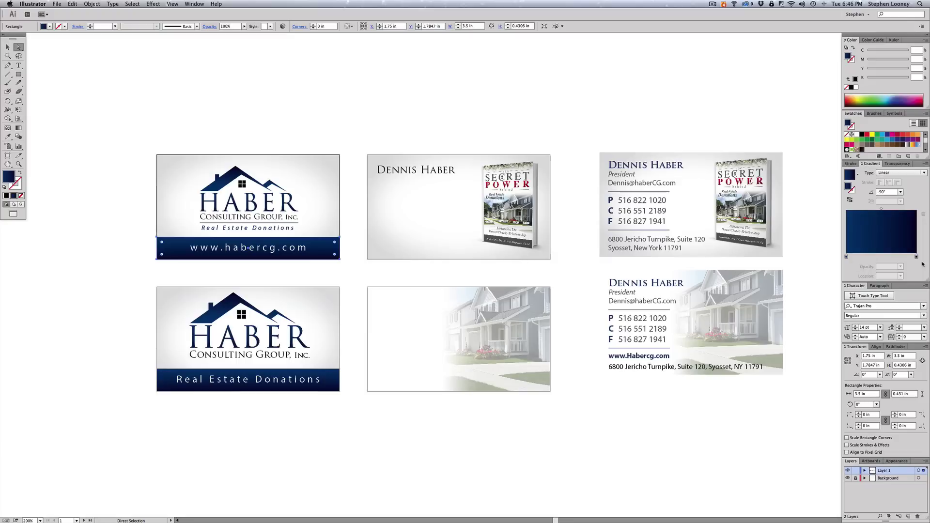
left_click(846, 257)
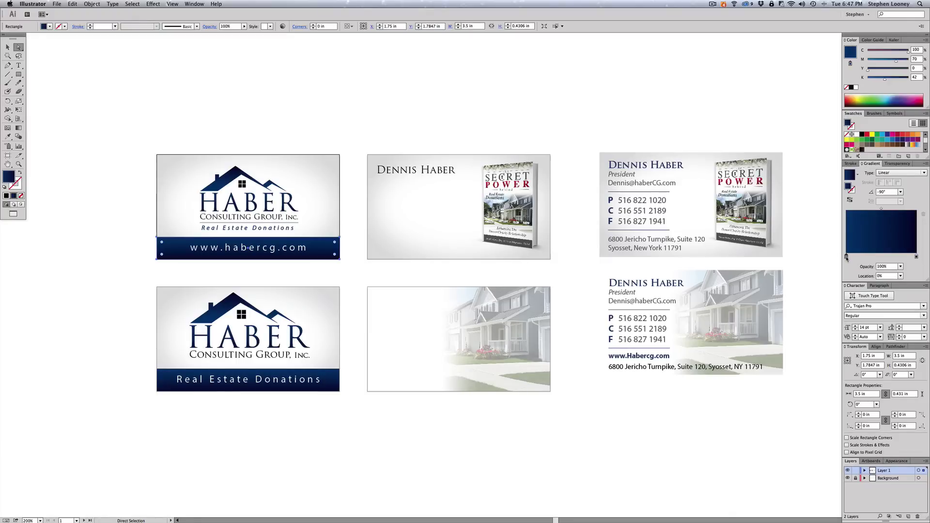
left_click_drag(851, 51, 874, 144)
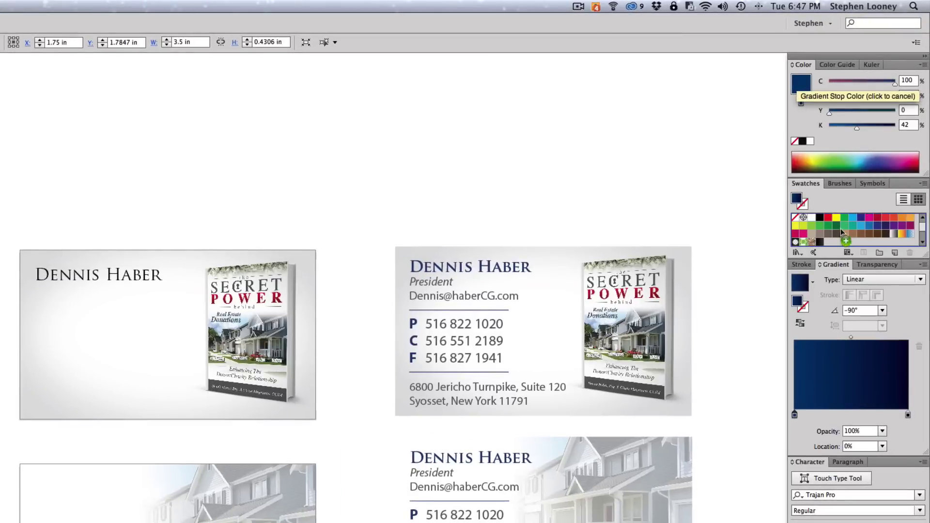
left_click_drag(842, 233, 833, 238)
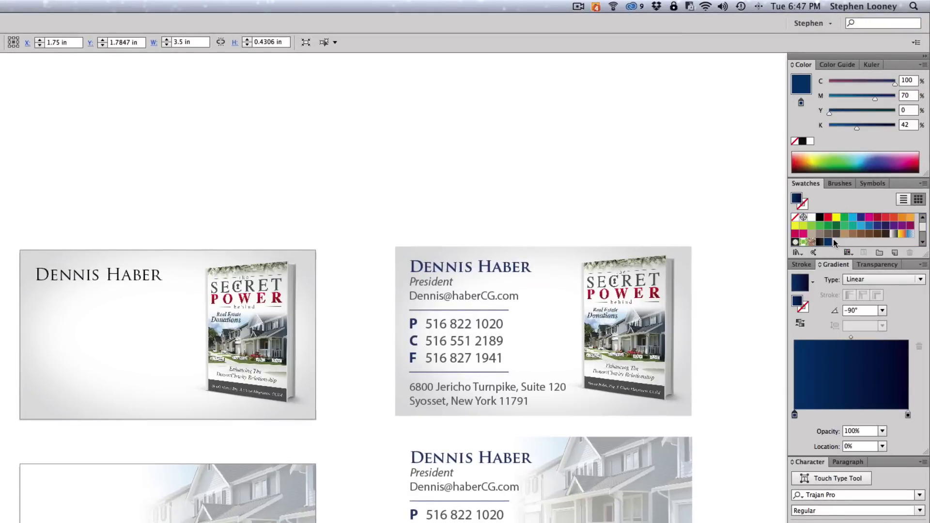
left_click_drag(907, 415, 836, 241)
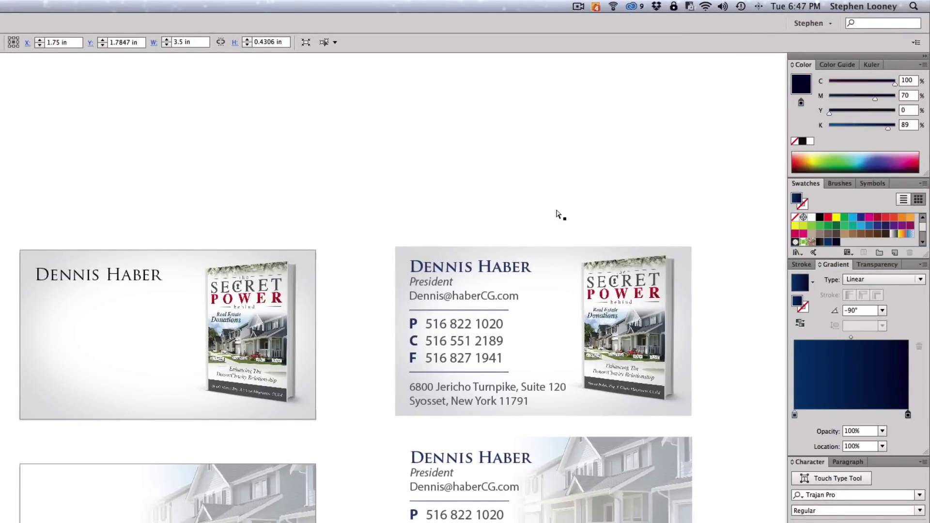
- Fill the book-cover card's name with the new dark blue swatch, matching the finished card
left_click(125, 277)
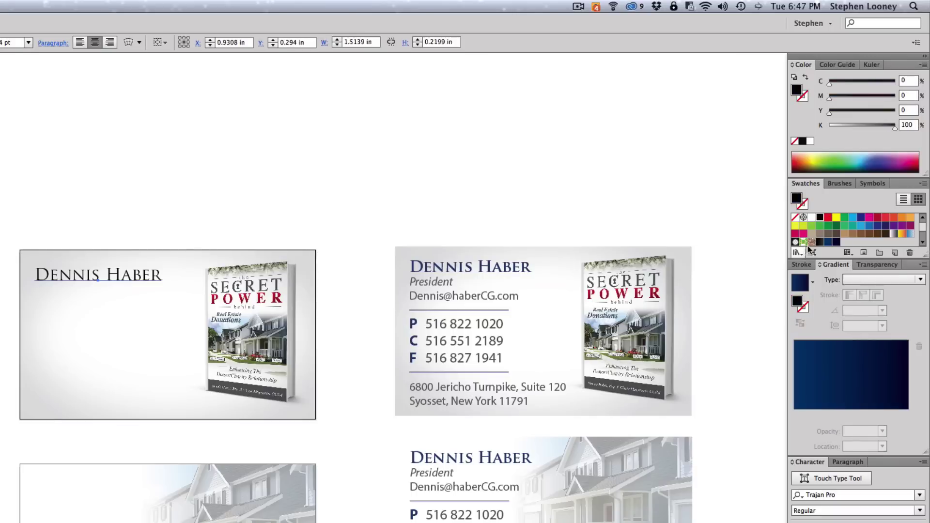
left_click(828, 242)
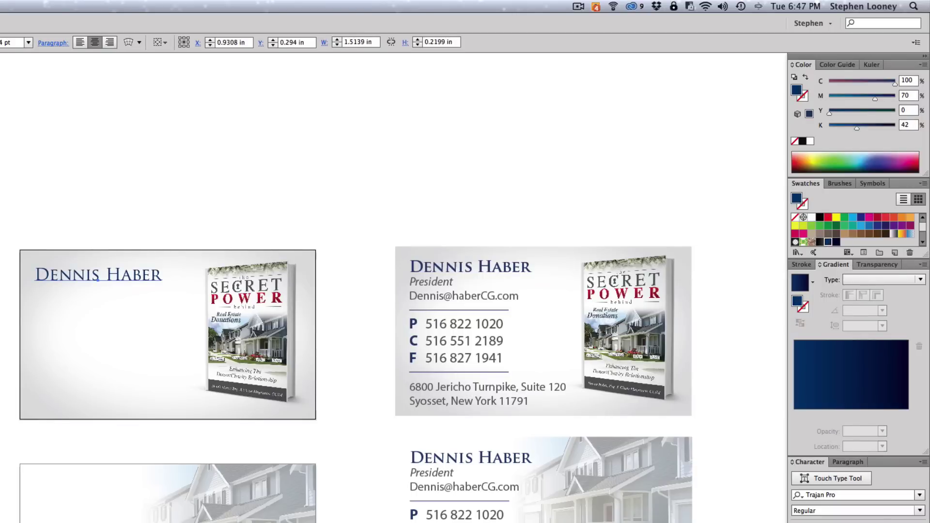
left_click(58, 87)
left_click(453, 270)
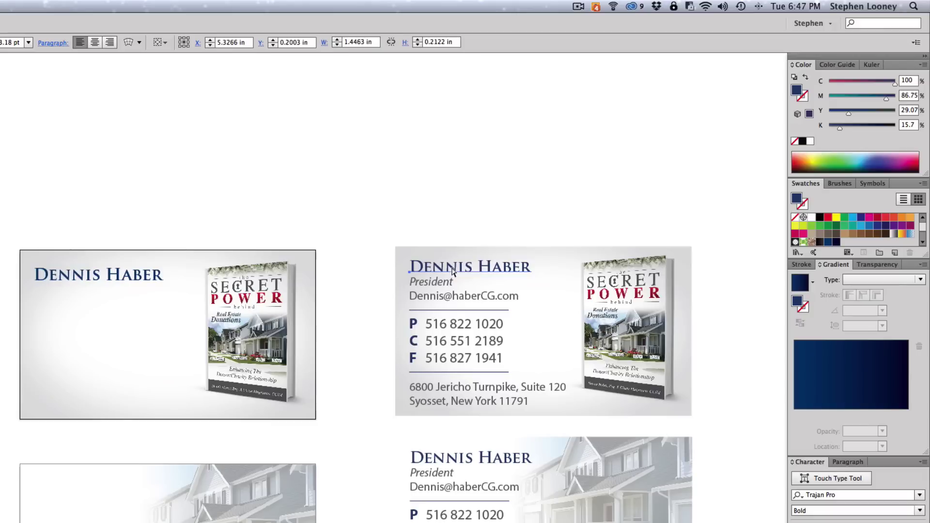
left_click(111, 278)
- Make the name slightly smaller and nudge it up and left
left_click(5, 42)
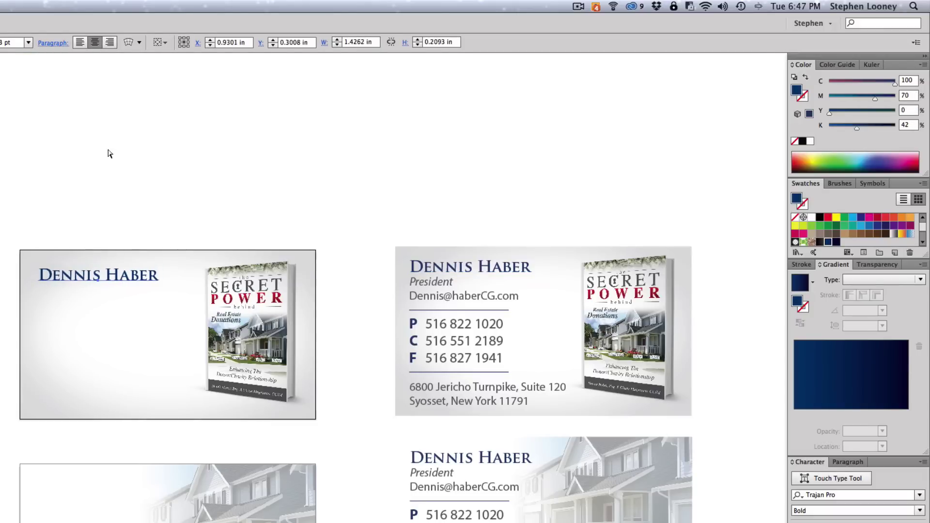
left_click(133, 162)
left_click_drag(85, 279, 81, 291)
left_click(87, 234)
- Retype the duplicated name line as 'President' in Myriad Pro Italic
triple_click(81, 290)
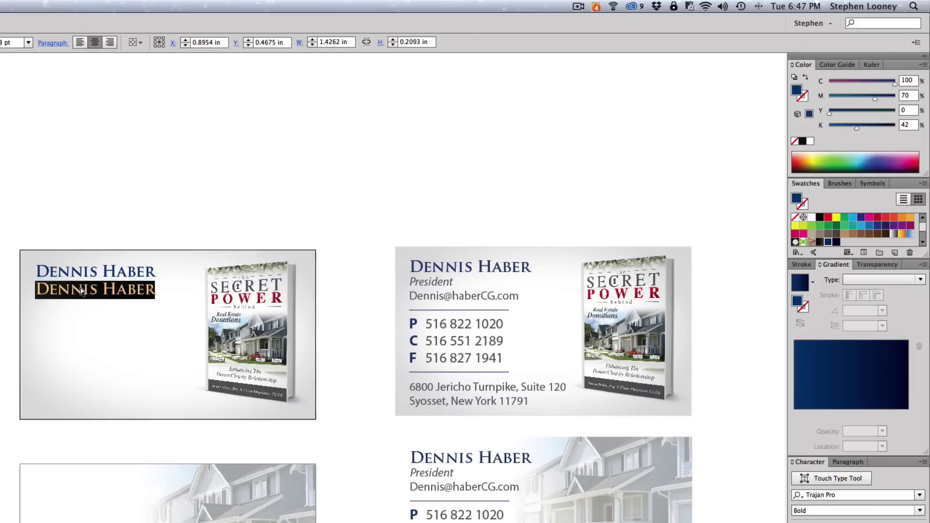
type("Presi")
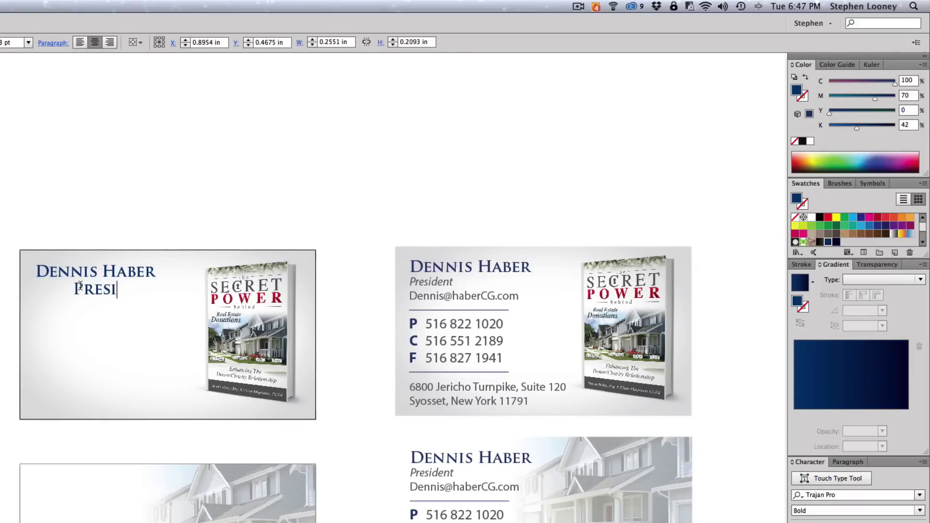
type("dent")
key("Escape")
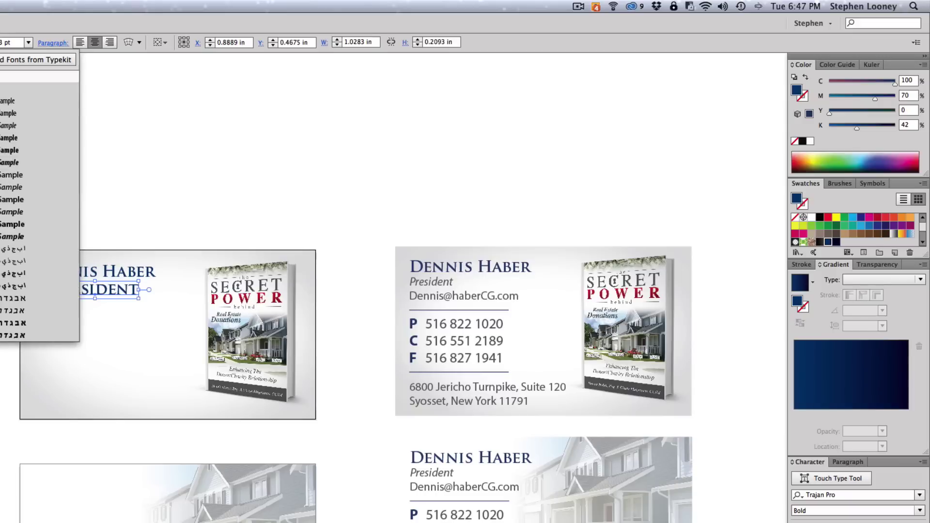
left_click(27, 285)
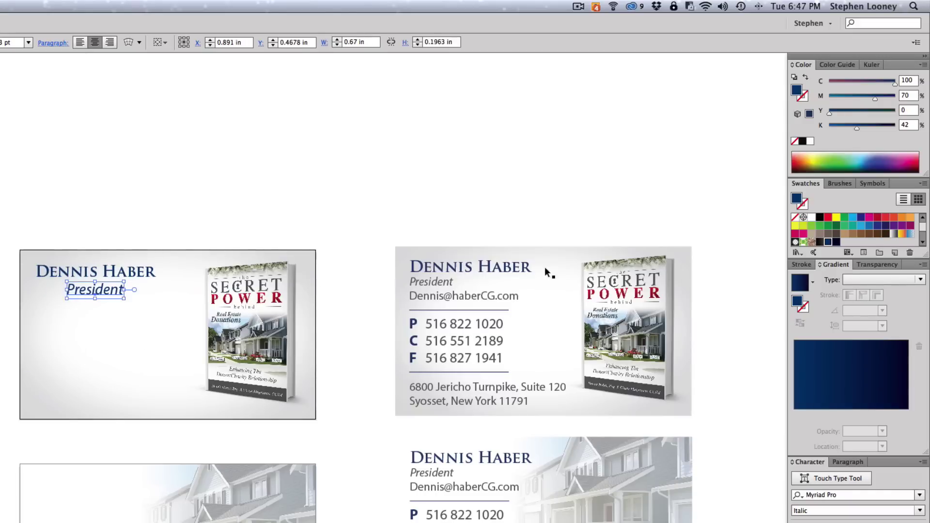
- Colour President K 80 dark grey, size it 10 pt and place it under the name
left_click_drag(914, 260, 914, 298)
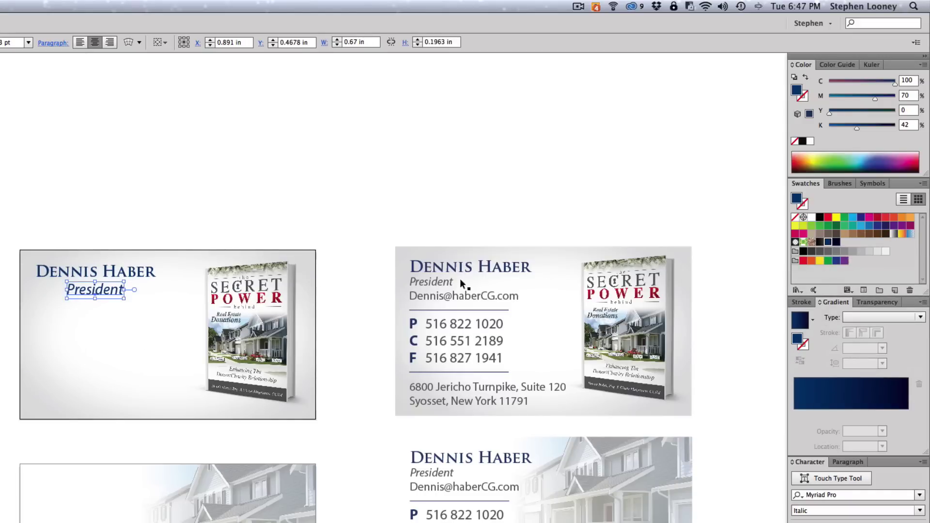
left_click(435, 283)
left_click(87, 291)
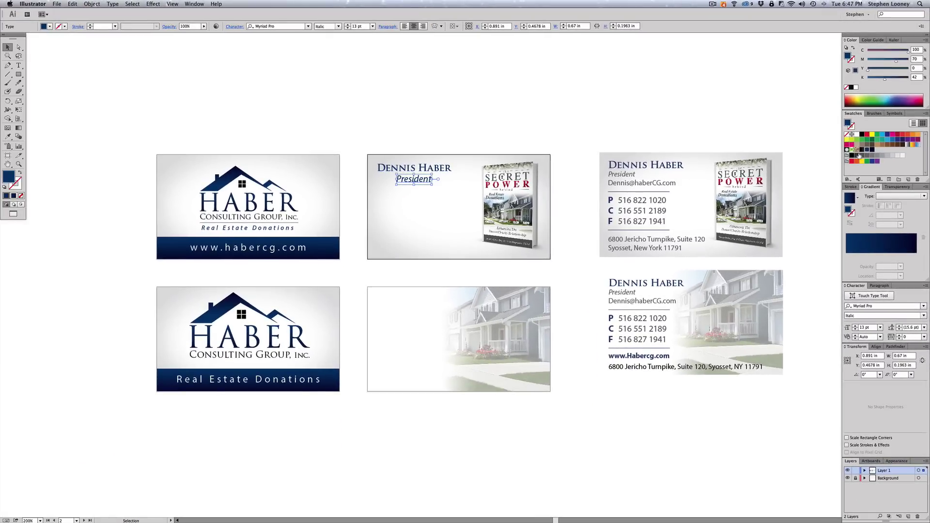
left_click(861, 156)
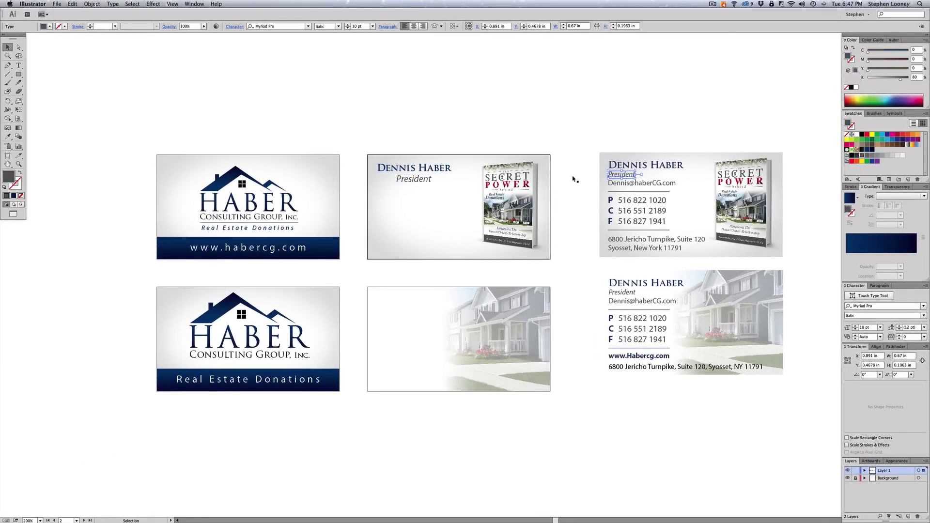
left_click(347, 28)
left_click(348, 28)
left_click(347, 27)
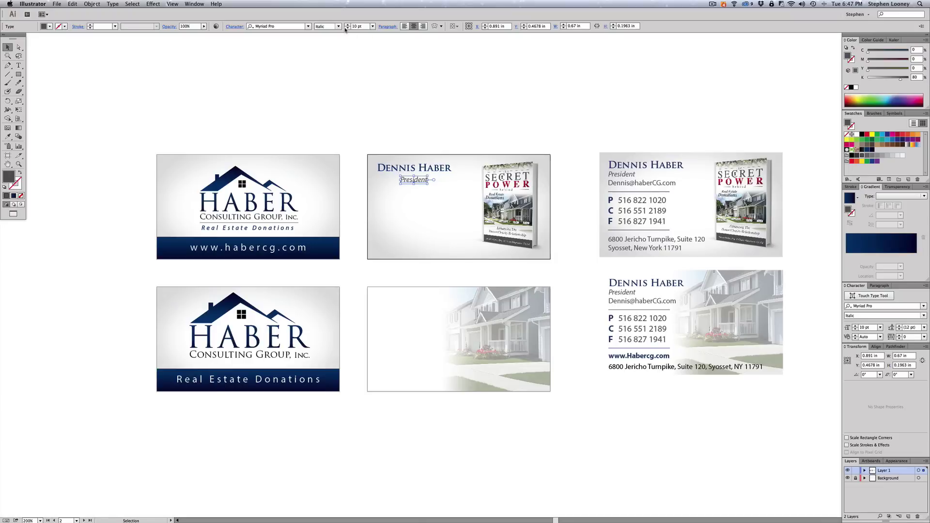
left_click_drag(409, 180, 391, 188)
left_click(364, 197)
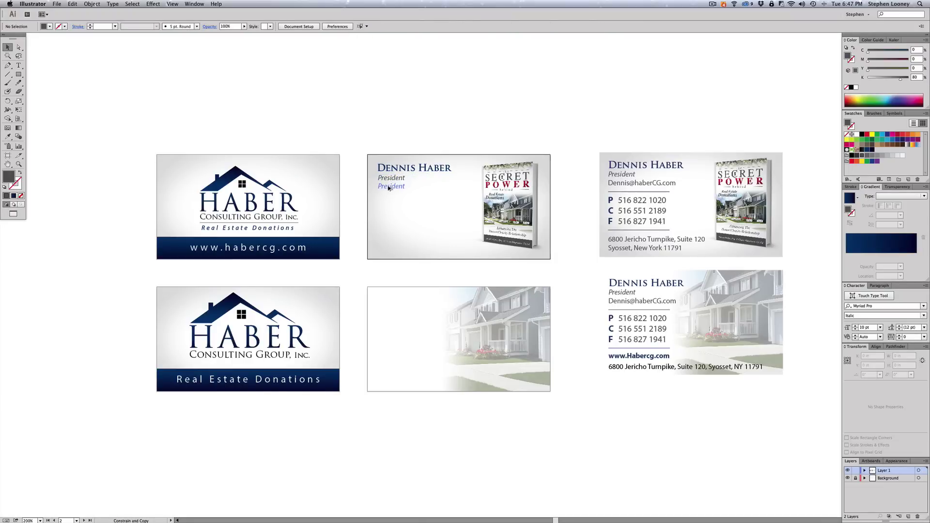
- Retype the President copy as the contact's e-mail address in Regular style
double_click(389, 188)
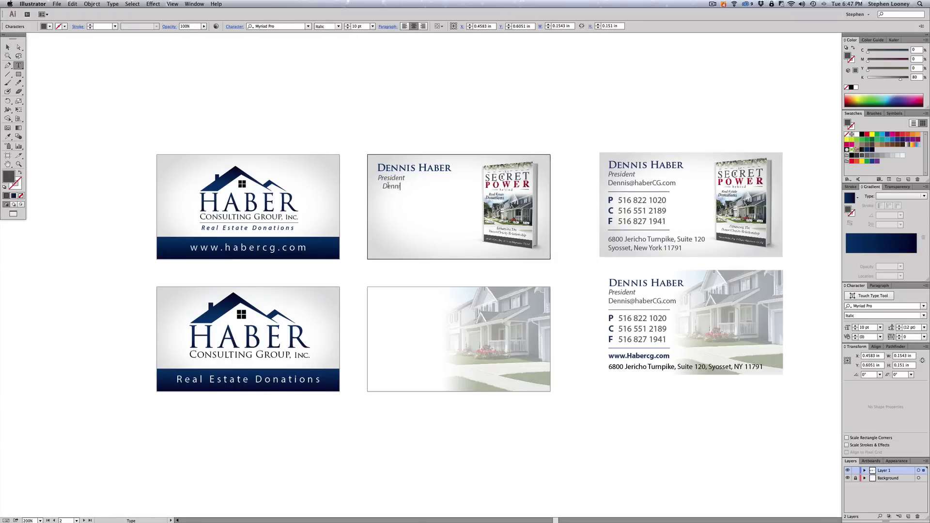
key("Escape")
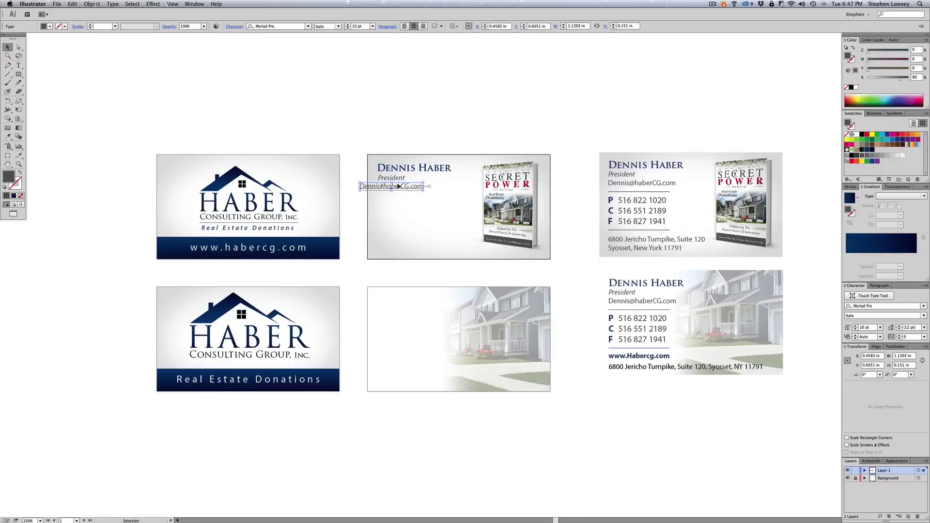
left_click(339, 27)
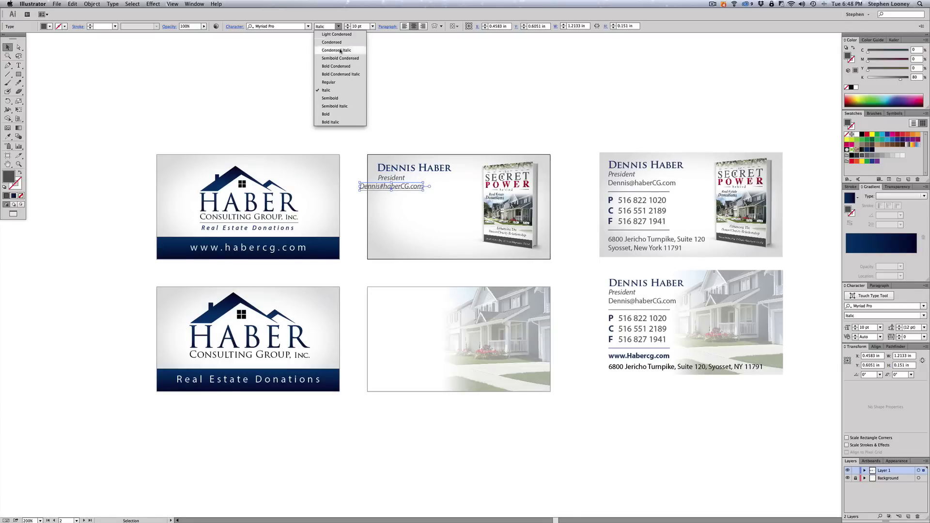
left_click(339, 81)
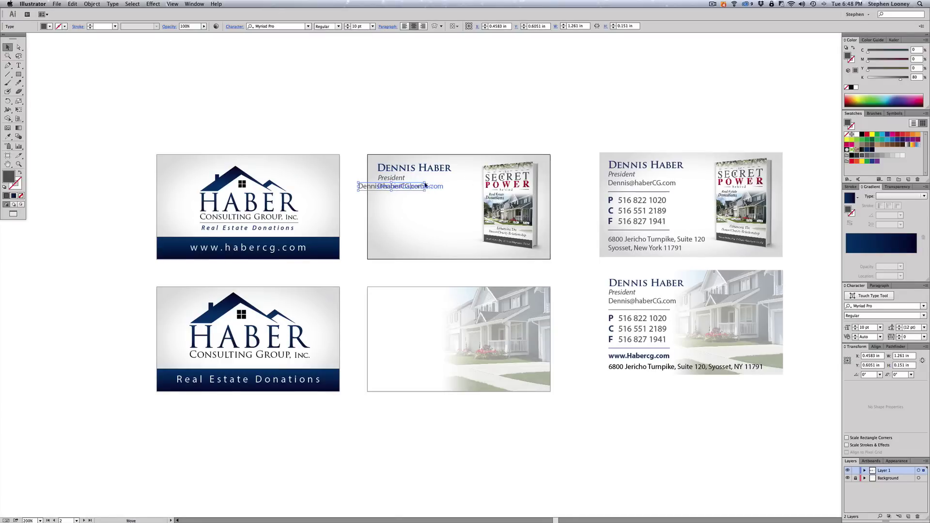
left_click_drag(386, 188, 405, 189)
- Replace the e-mail's # with @ and set the line to left alignment
double_click(402, 188)
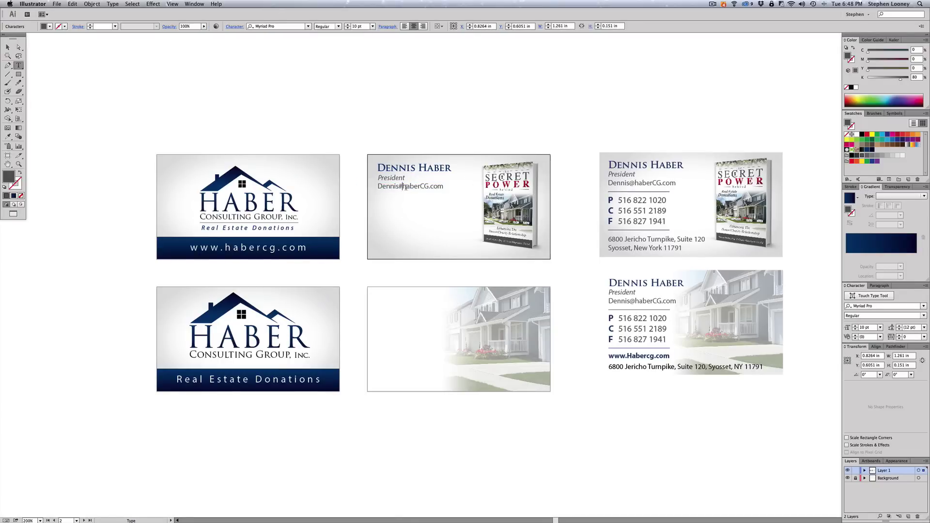
key("BackSpace")
type("@")
key("Escape")
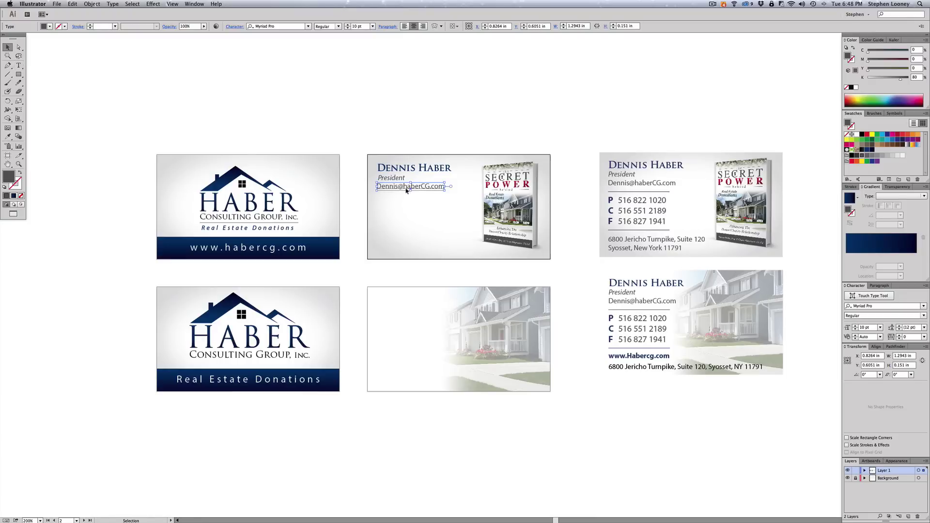
left_click_drag(406, 190, 407, 189)
left_click(403, 25)
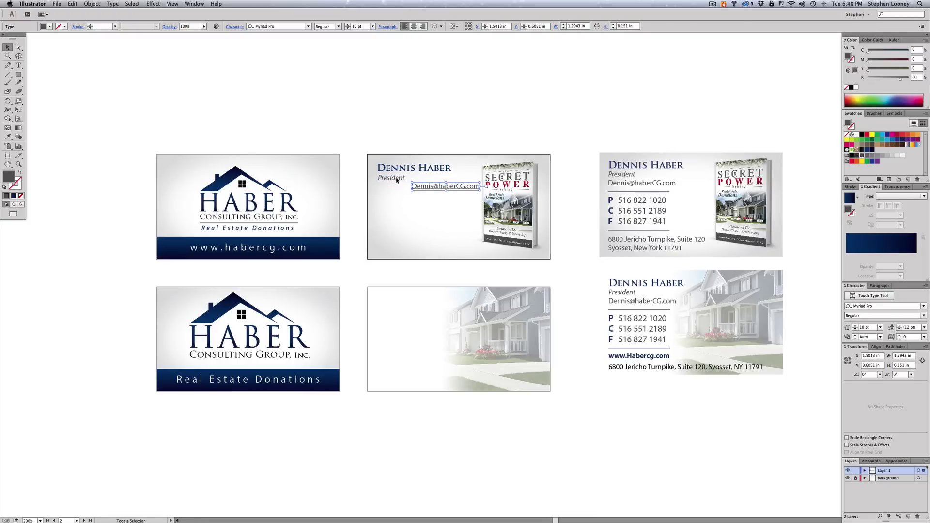
- Left-align the name, title and e-mail lines together and move the block left
key("super+a")
left_click(404, 27)
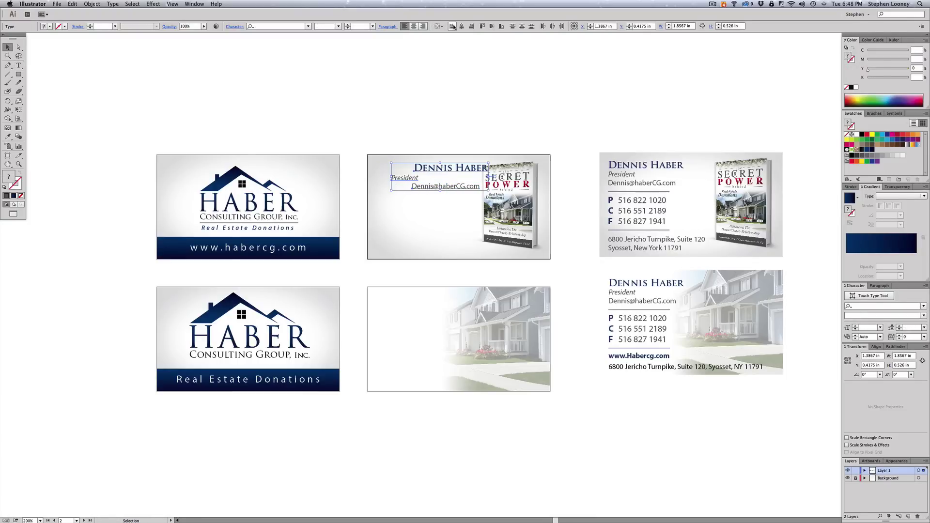
left_click(453, 26)
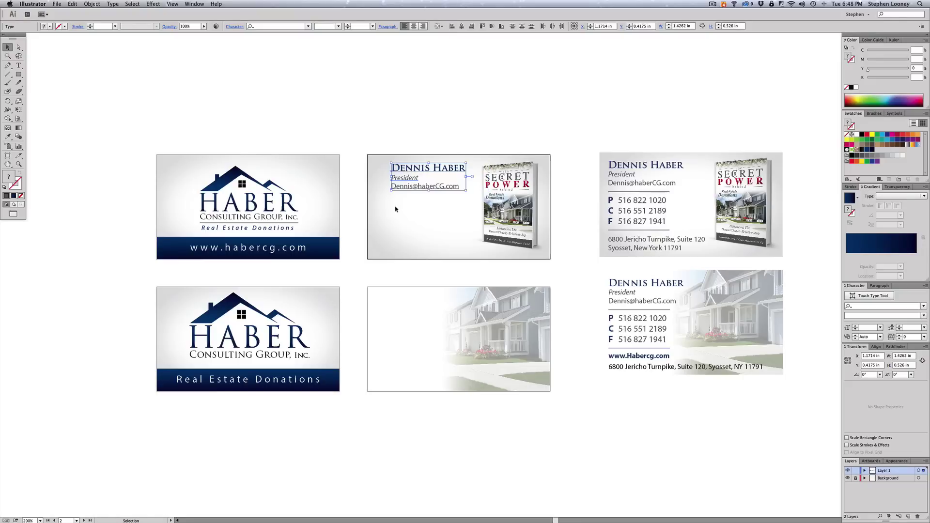
left_click_drag(402, 172, 390, 172)
- Drop the name block at the left margin and draw a horizontal divider under the e-mail
left_click(378, 129)
left_click_drag(7, 74, 34, 74)
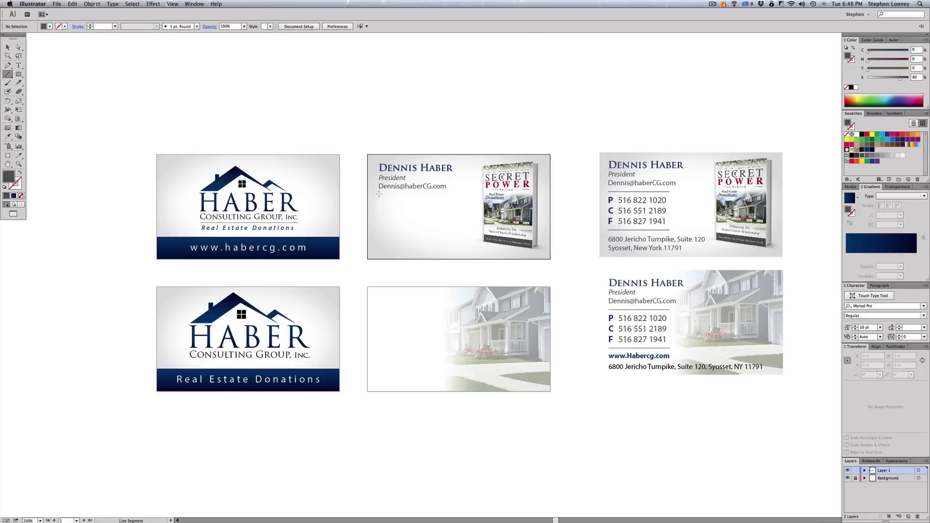
left_click_drag(379, 193, 453, 198)
left_click_drag(441, 197, 441, 197)
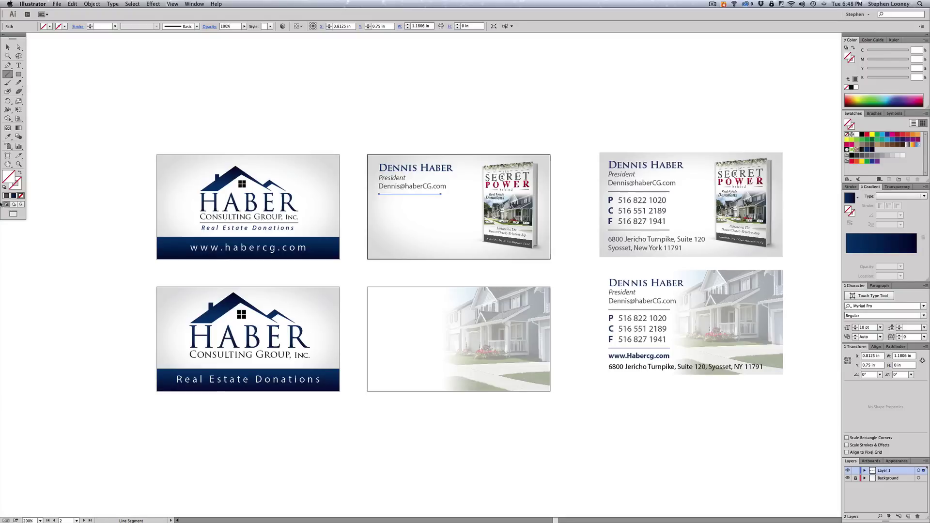
- Copy the finished card's 0.5 pt navy divider style onto the new line with the Eyedropper
left_click(7, 137)
left_click(611, 191)
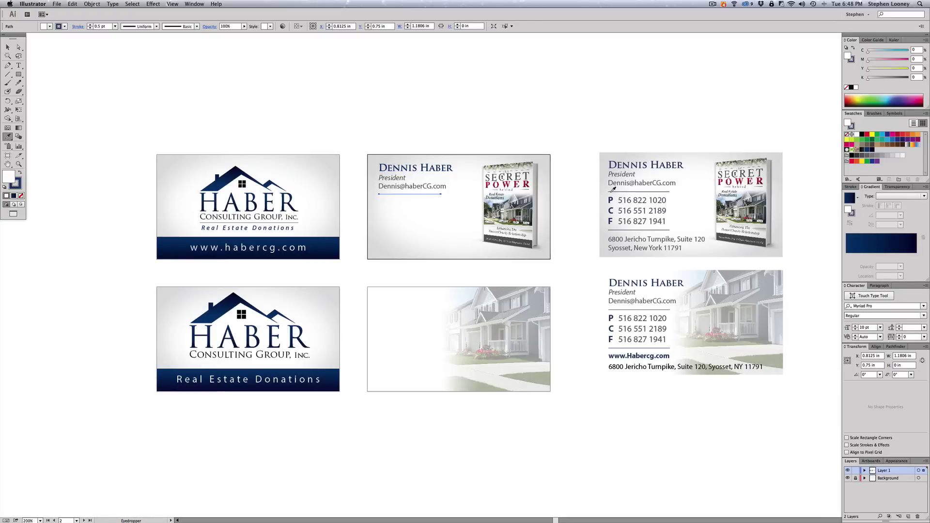
left_click(852, 187)
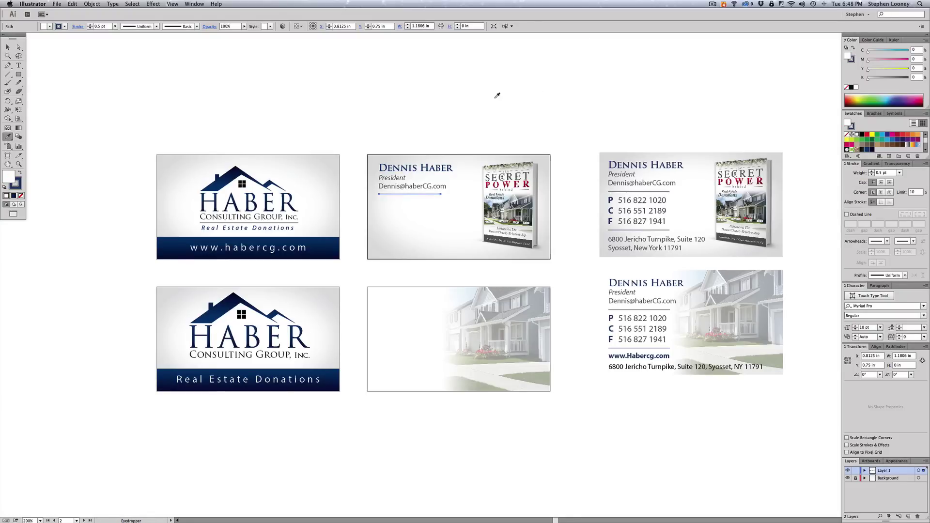
key("v")
left_click(433, 100)
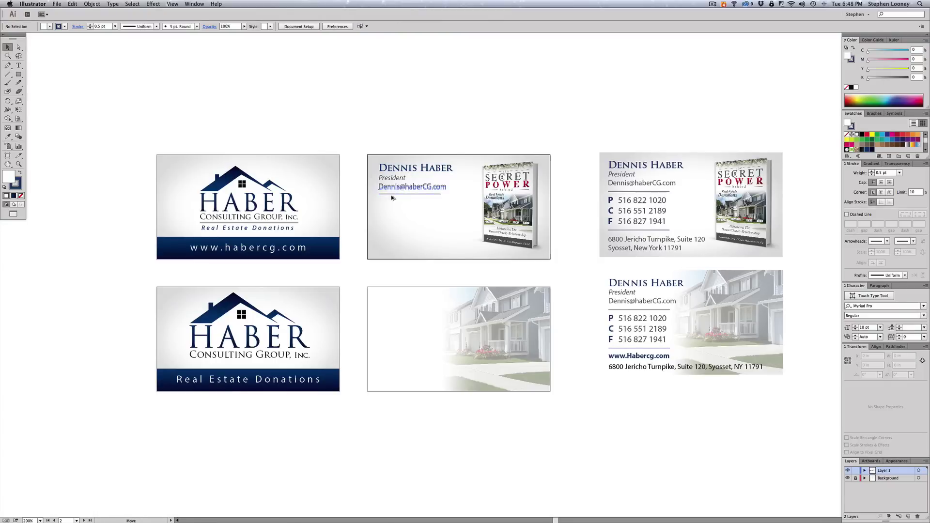
- Turn a copy of the e-mail line into a bold navy 12 pt 'P' label below the divider
left_click_drag(392, 198, 392, 213)
triple_click(390, 201)
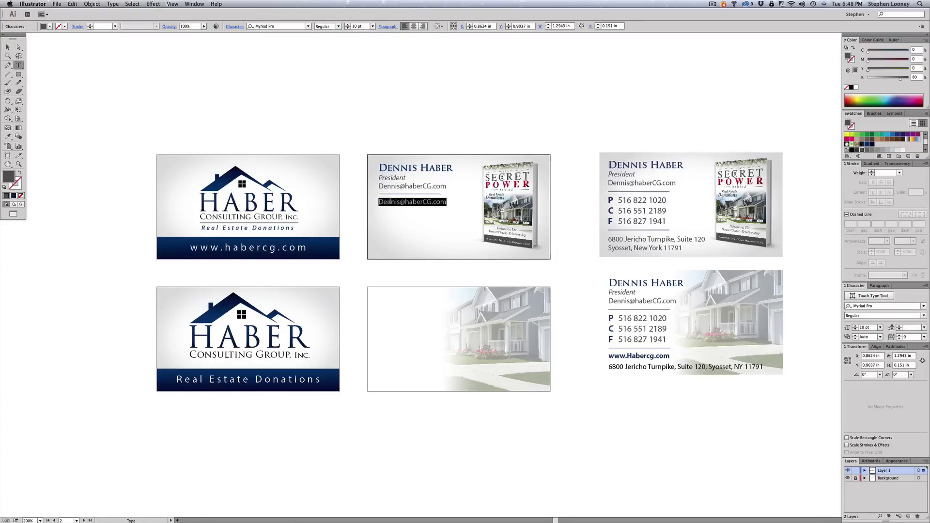
type("P")
key("Escape")
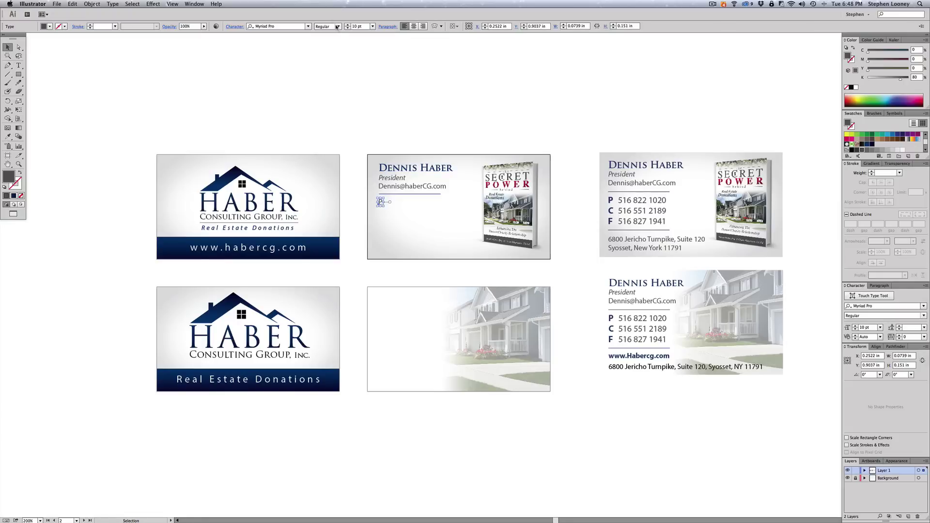
left_click(338, 27)
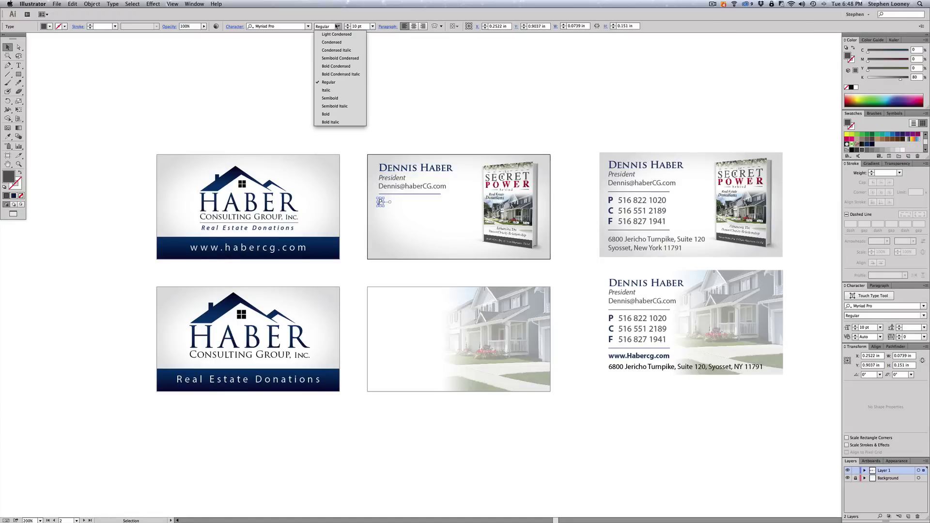
left_click(341, 107)
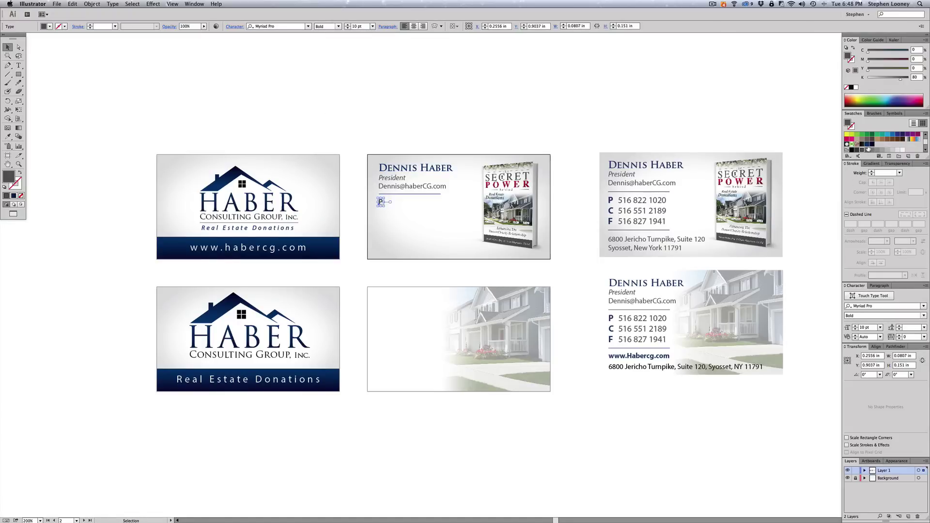
left_click(867, 144)
left_click(347, 24)
left_click(347, 24)
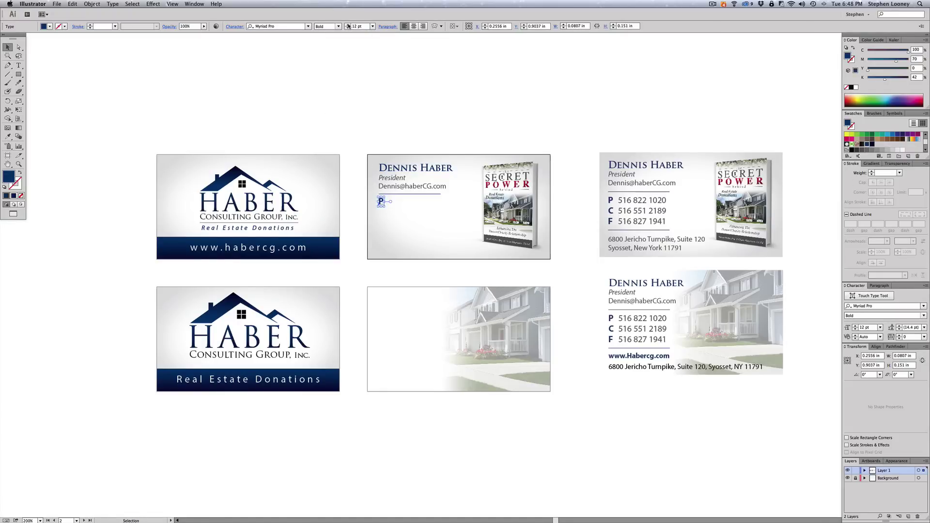
- Duplicate the P label to its right and type the office phone number
key("a")
left_click(611, 203)
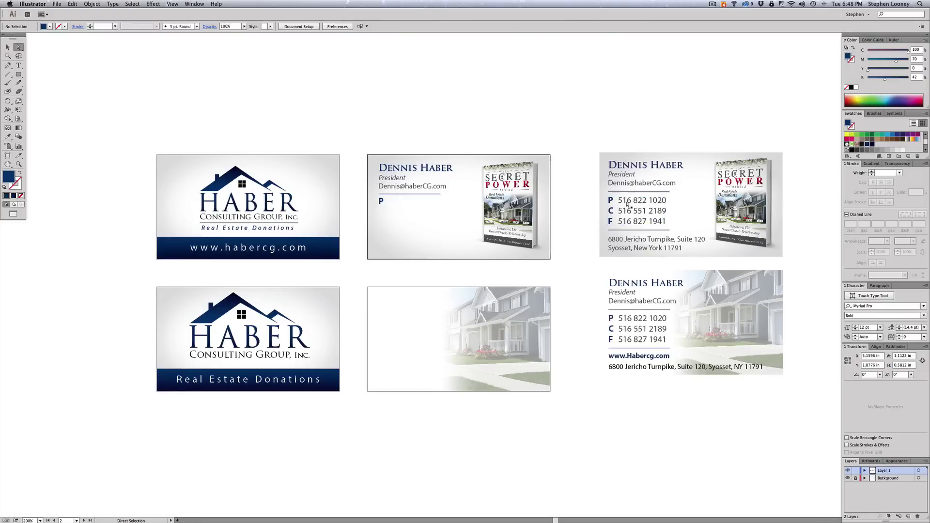
left_click(610, 202)
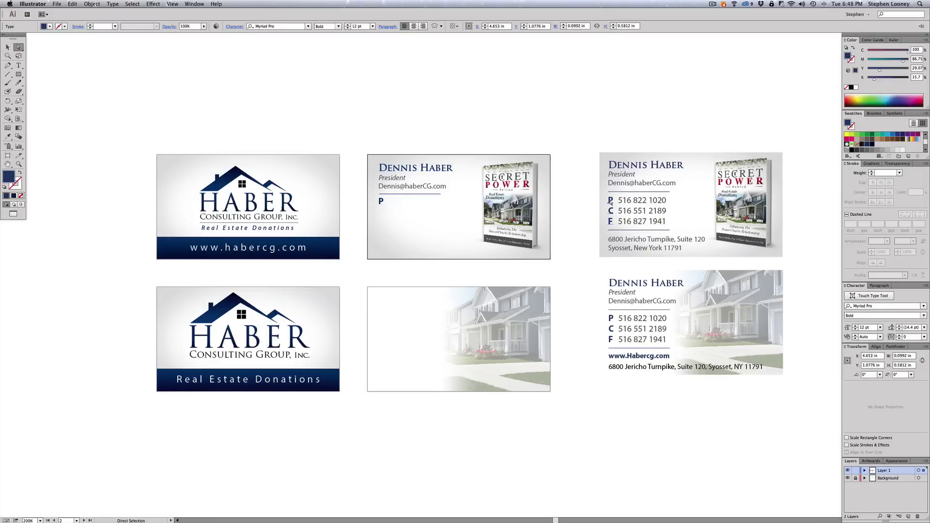
left_click(381, 203)
left_click_drag(381, 203, 395, 199)
type("t")
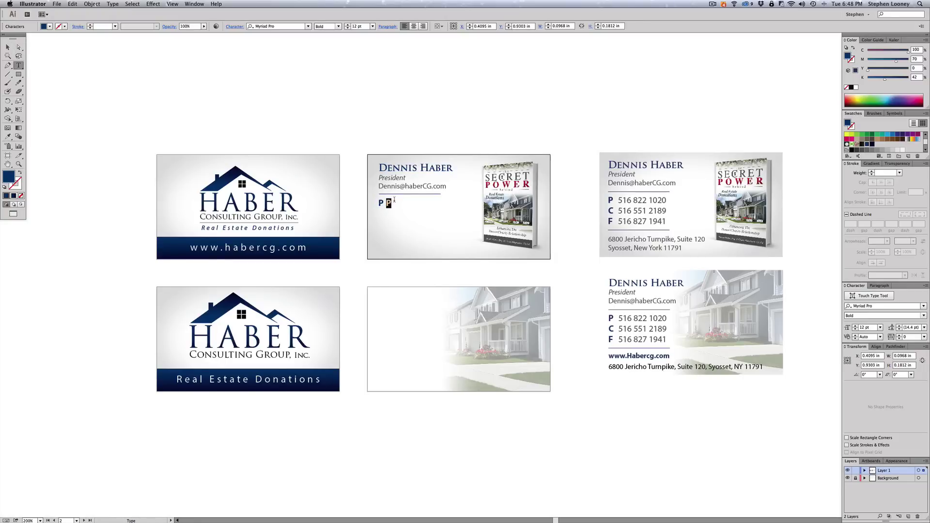
key("Escape")
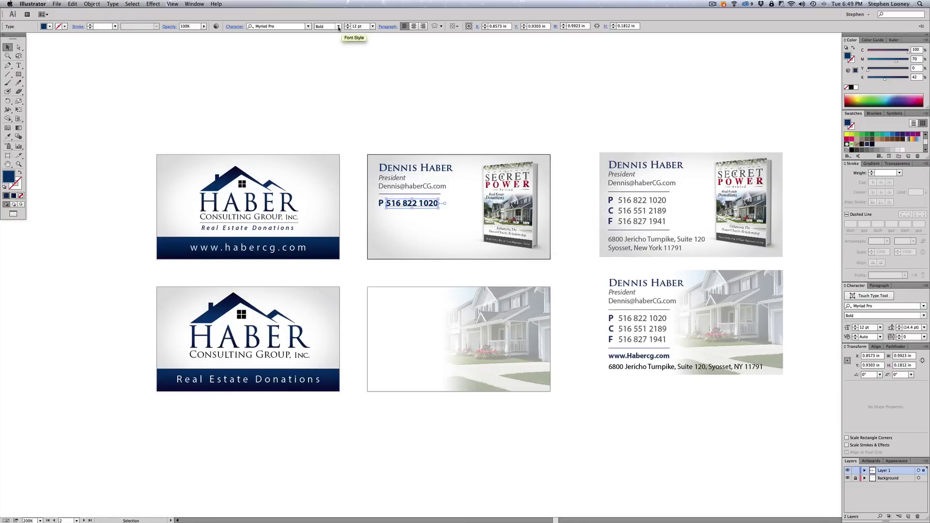
- Make the phone number Regular weight and 80% grey
left_click(338, 26)
left_click(329, 83)
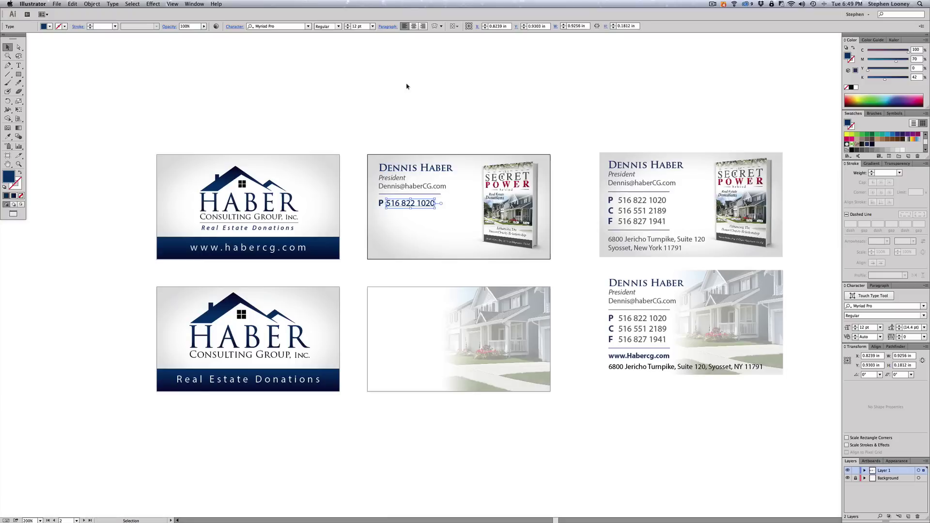
left_click(862, 150)
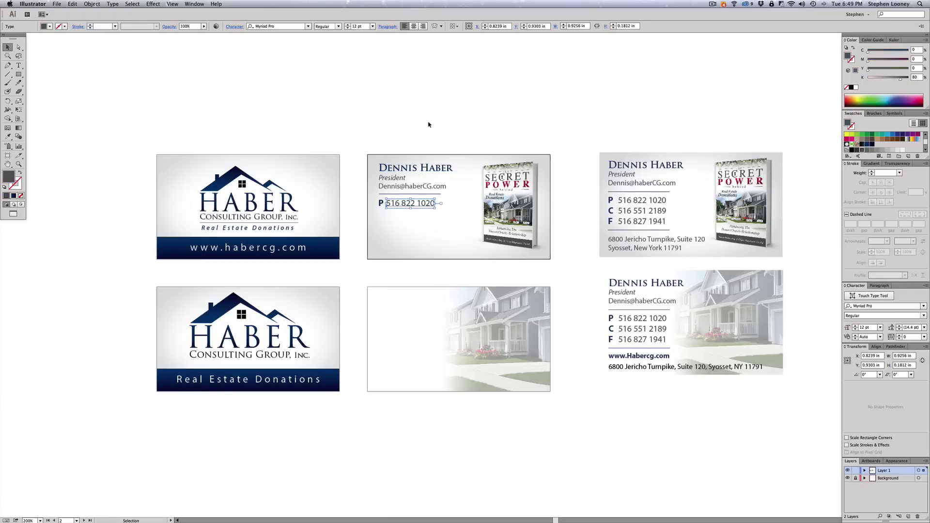
- Copy the P and number line down twice, repeating with Cmd+D for the third line
left_click(381, 203)
left_click(406, 204, "shift")
left_click_drag(397, 204, 398, 216)
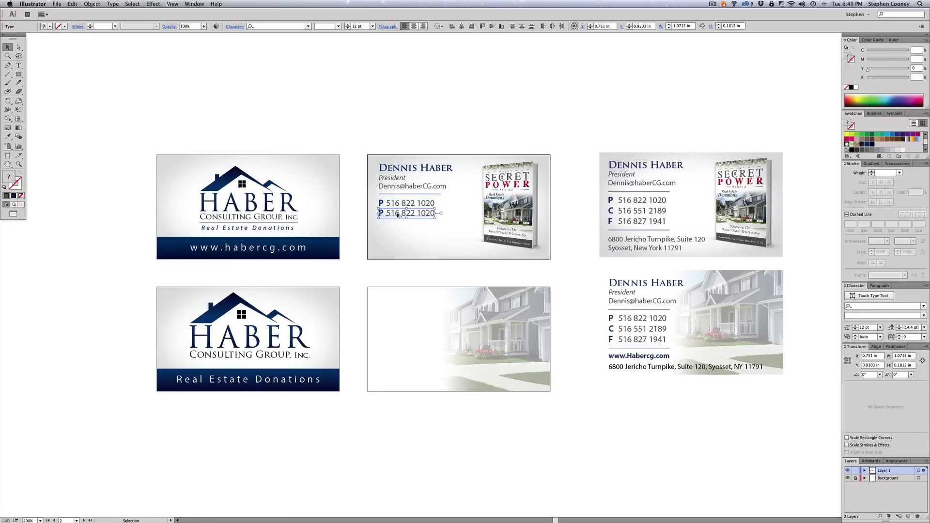
key("ctrl+d")
left_click(420, 133)
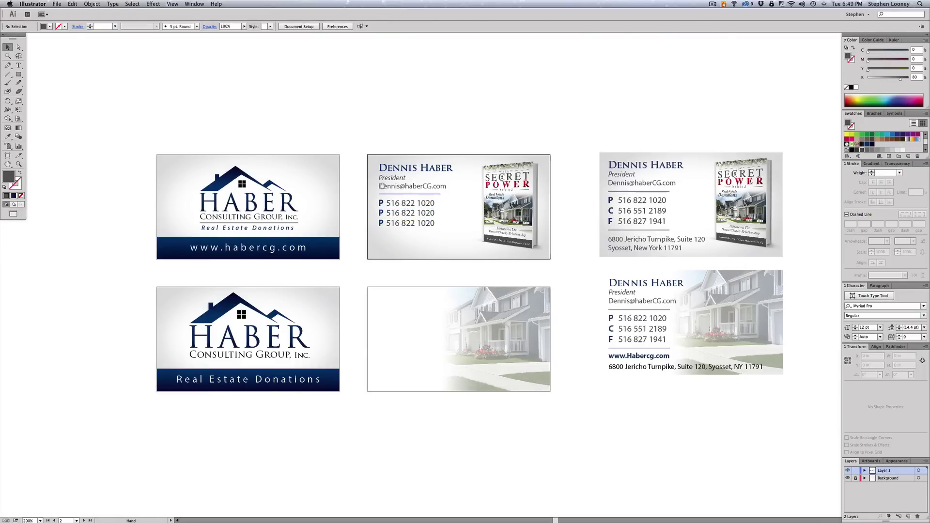
- Even out the phone lines' spacing, nudging the bottom line up and the middle down
left_click_drag(358, 177, 471, 242)
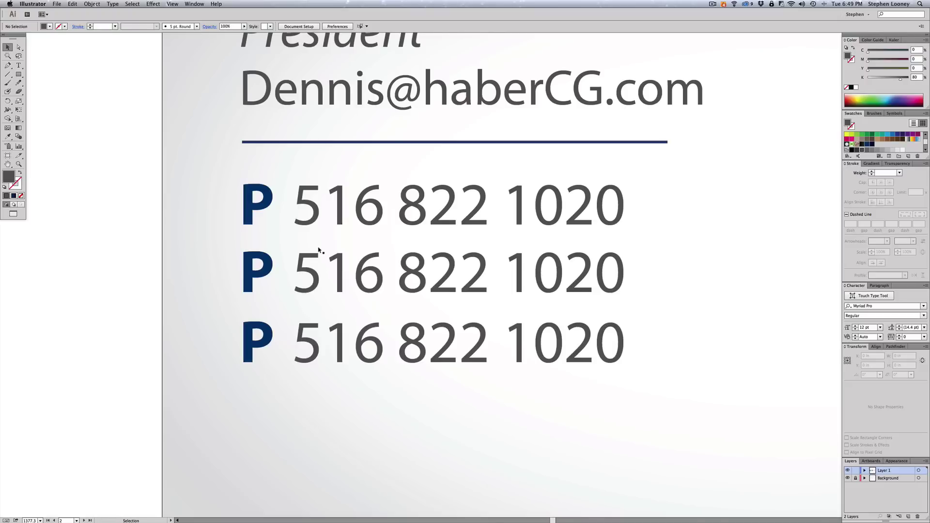
left_click(250, 334)
left_click(333, 344, "shift")
left_click_drag(333, 344, 333, 342)
left_click(330, 271)
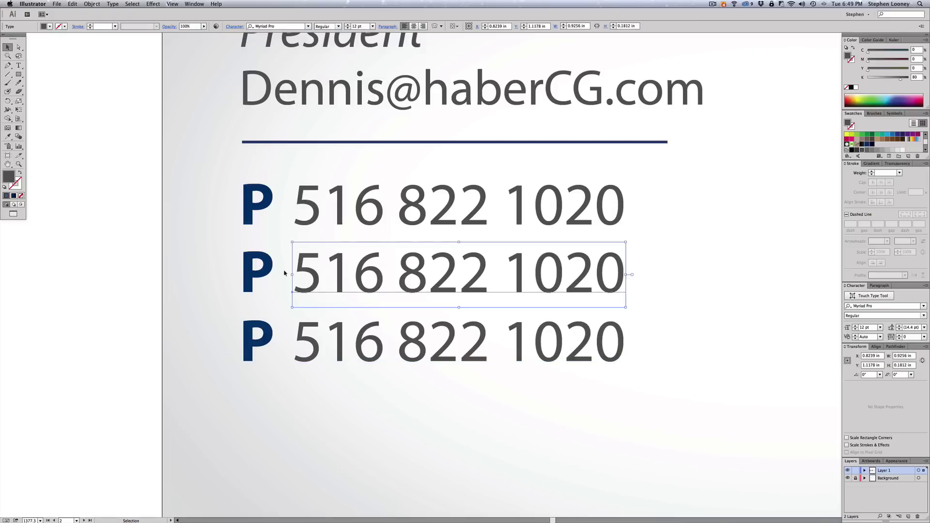
left_click(268, 275, "shift")
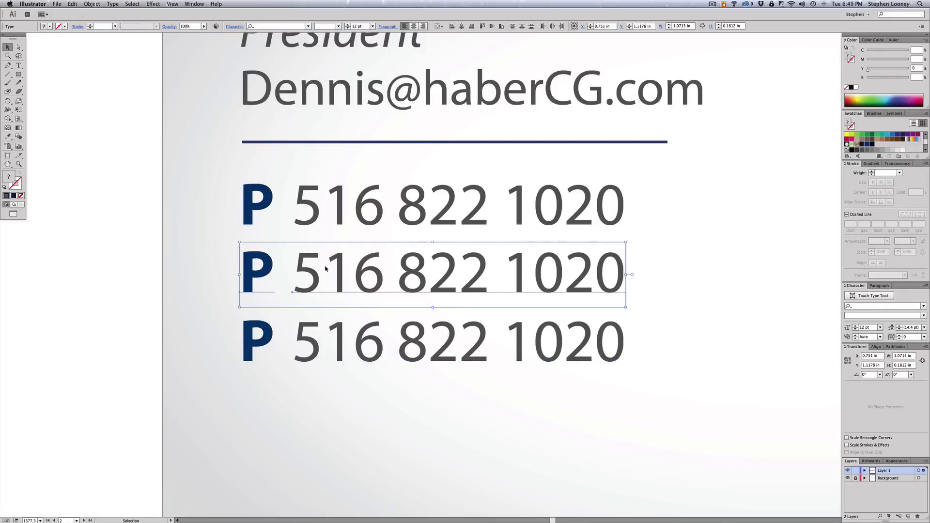
left_click_drag(326, 269, 325, 270)
scroll(425, 273, "down", 5)
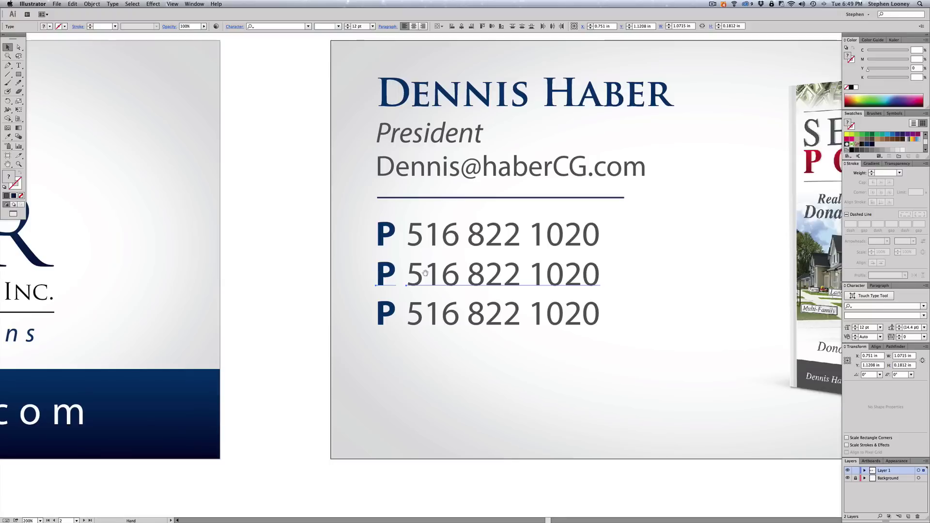
scroll(425, 274, "down", 5)
left_click(523, 187)
left_click_drag(482, 201, 602, 353)
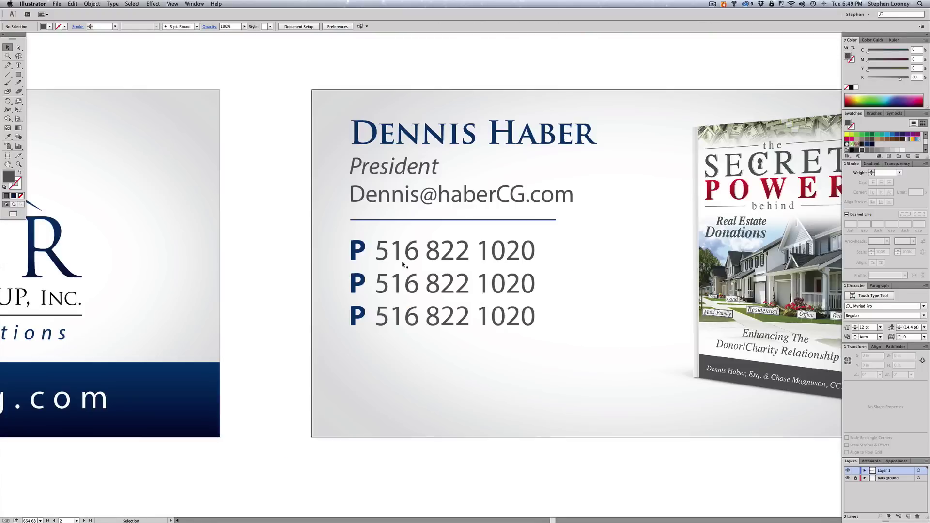
- Retype the middle line's P label as F
key("t")
left_click_drag(367, 279, 341, 275)
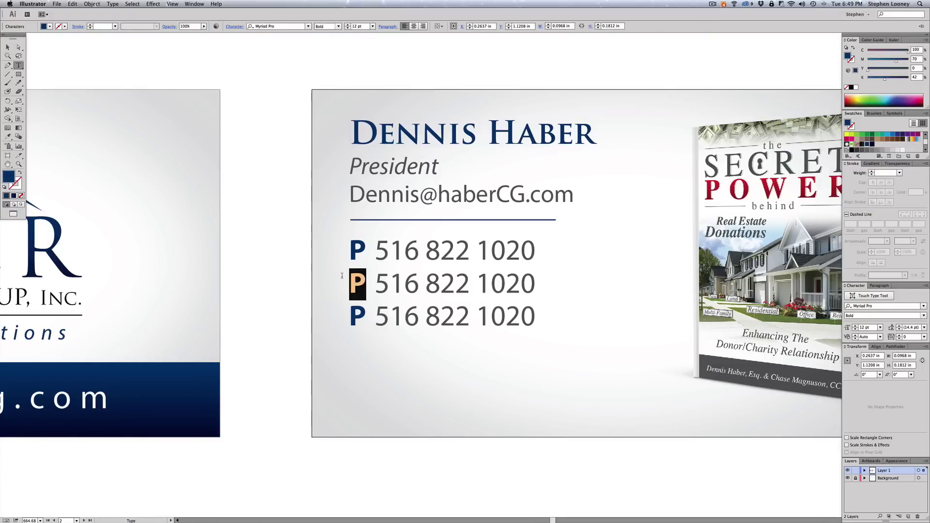
type("F")
key("Escape")
scroll(543, 284, "right", 5)
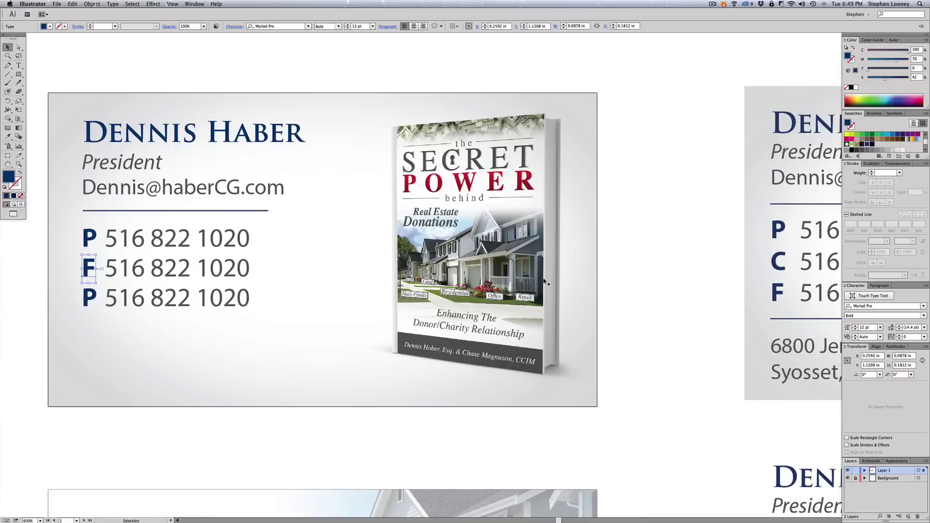
key("z")
left_click(518, 278, "alt")
left_click(517, 278, "alt")
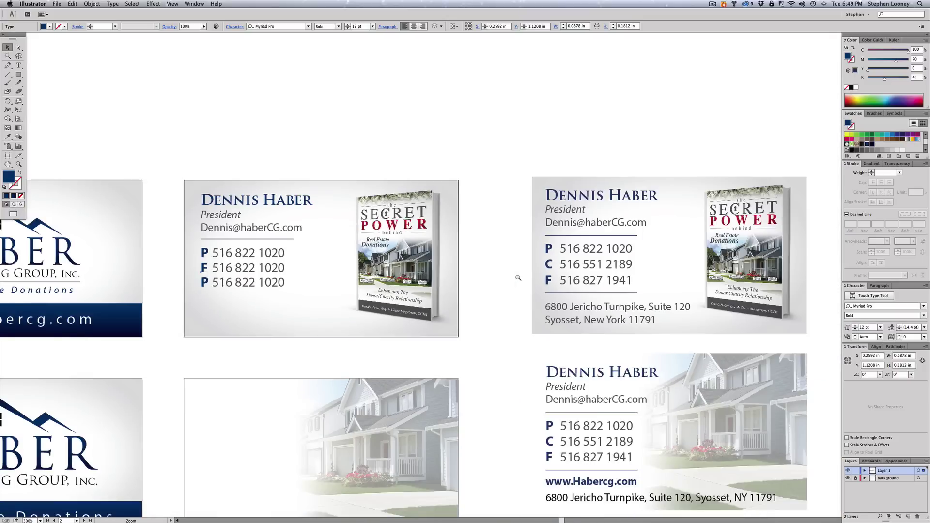
left_click_drag(203, 269, 230, 269)
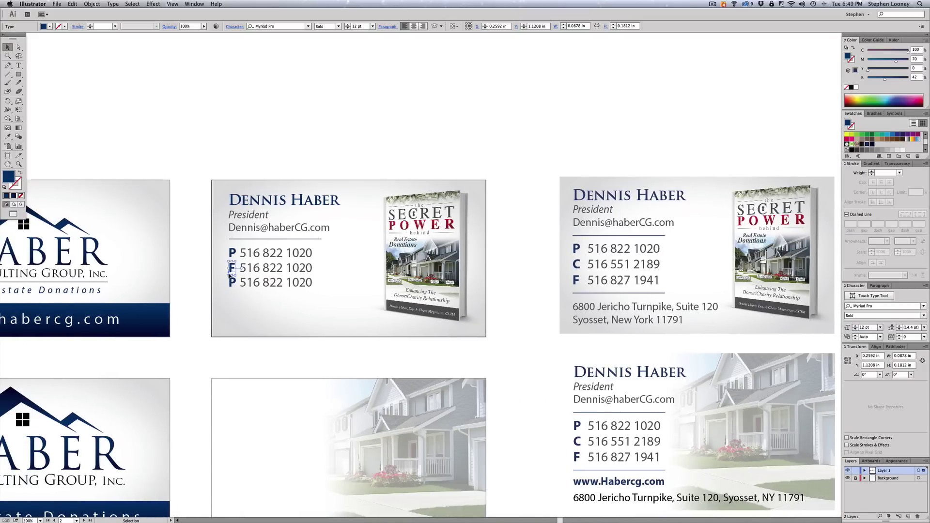
- Relabel the middle line C and the bottom line F
double_click(232, 268)
type("C")
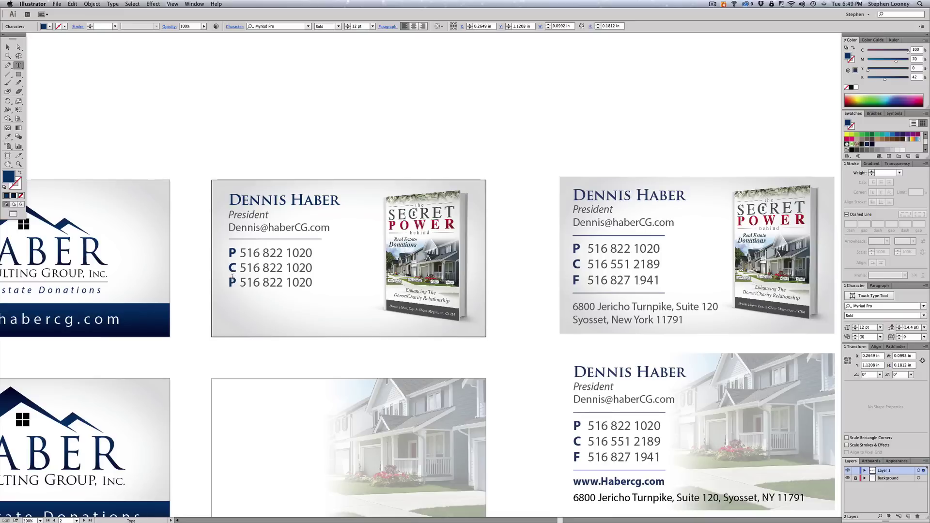
left_click_drag(236, 282, 223, 280)
type("F")
key("Escape")
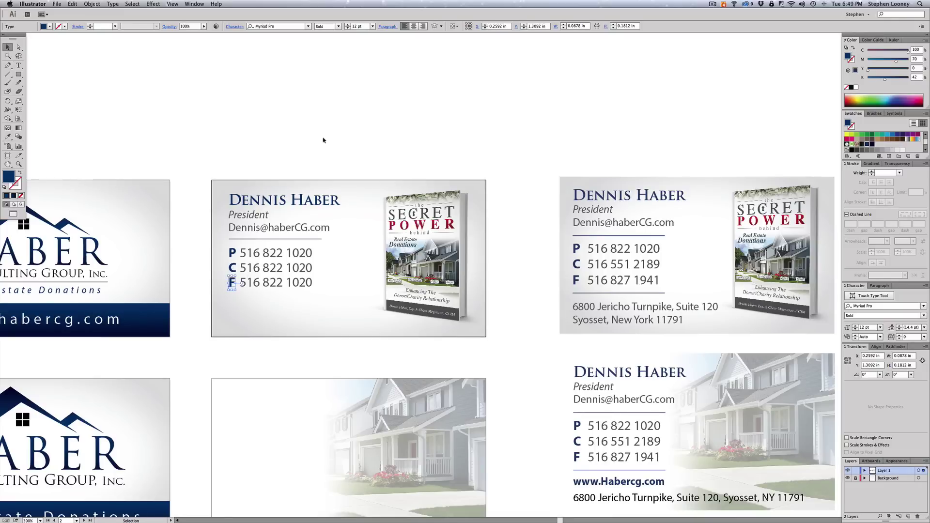
left_click(323, 140)
scroll(291, 184, "down", 2)
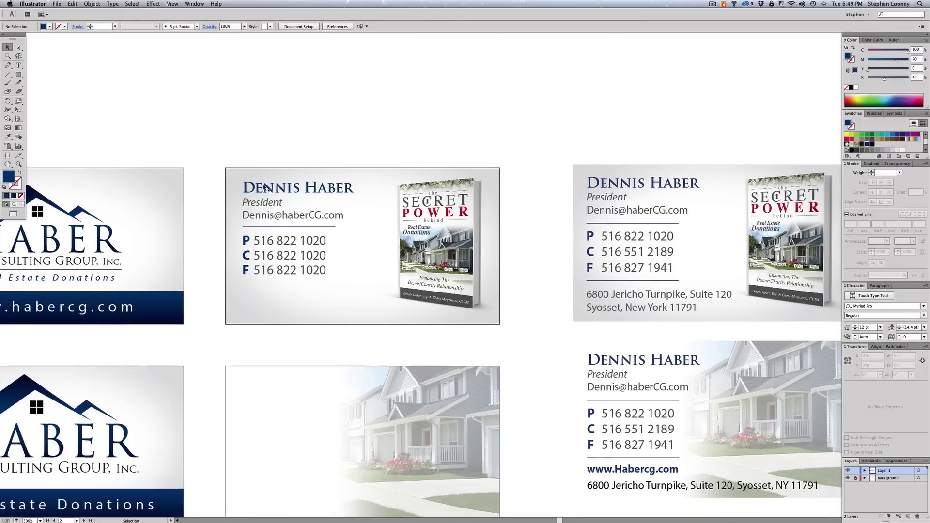
- Copy the divider below the F line and the right card's two-line address onto the middle card
left_click(272, 227)
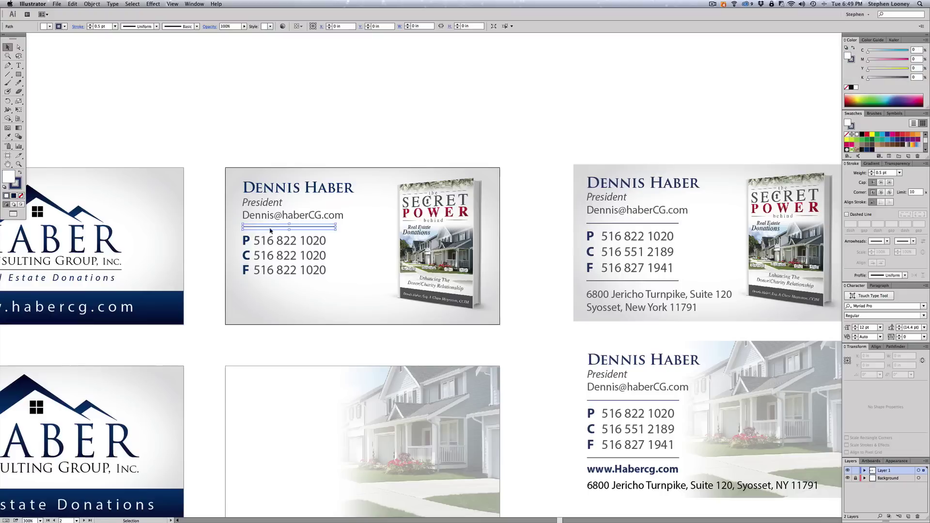
left_click_drag(271, 228, 267, 284)
left_click(303, 125)
left_click_drag(603, 296, 260, 296)
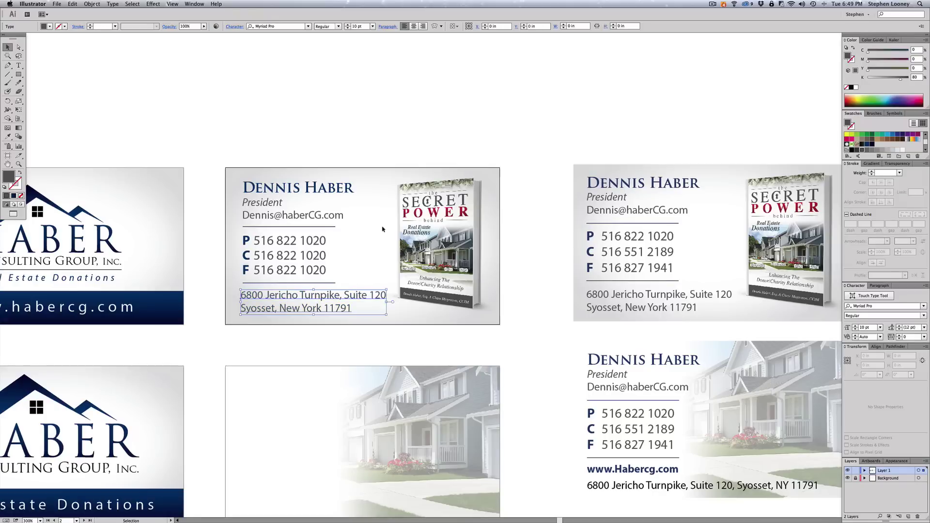
left_click(442, 167)
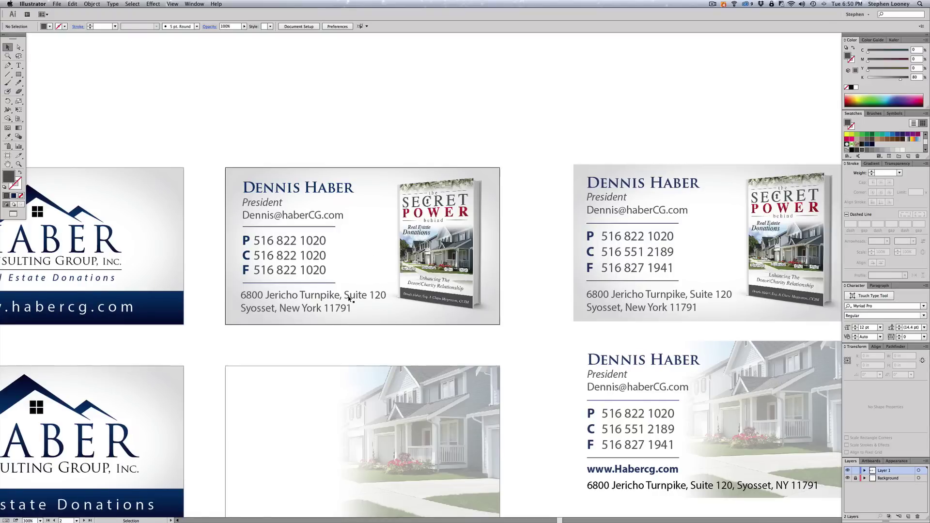
- Enlarge the book cover on the upper middle card and nudge it slightly right
left_click(430, 257)
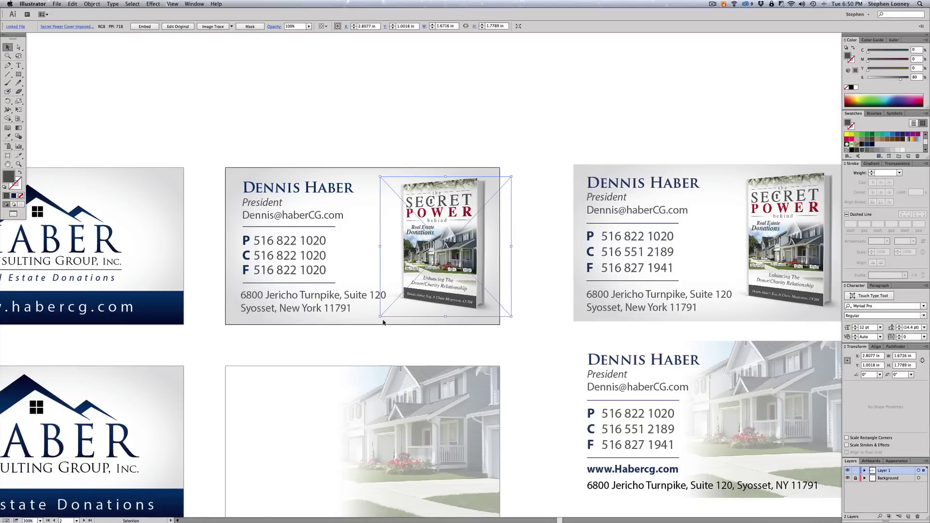
left_click_drag(383, 320, 379, 316)
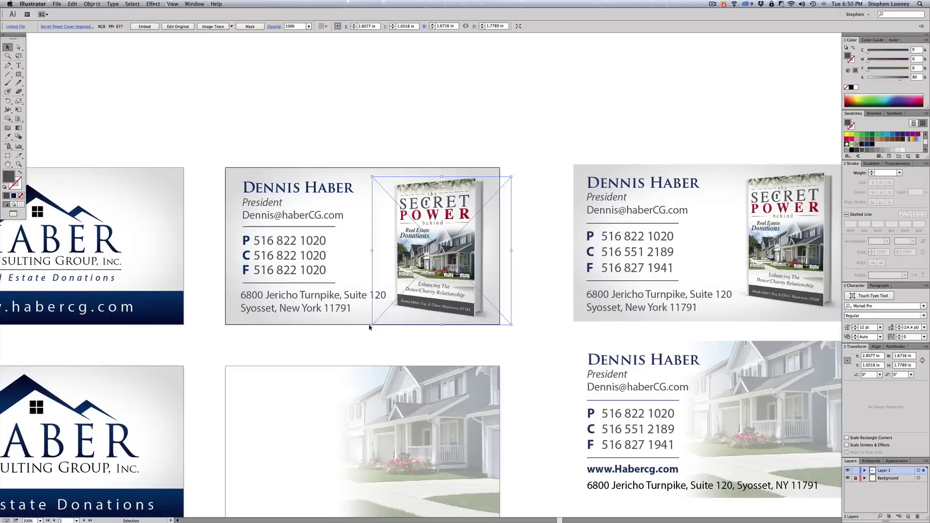
left_click(481, 89)
key("super+shift+a")
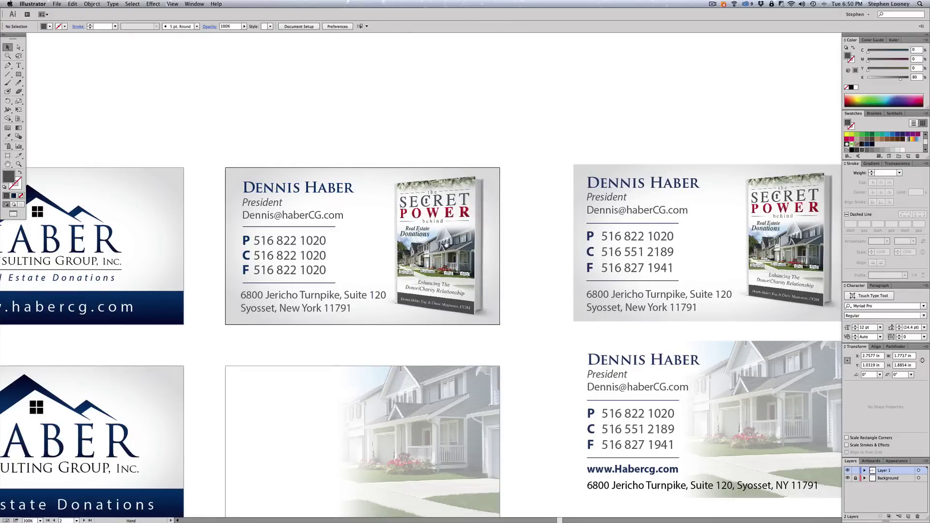
key("super+minus")
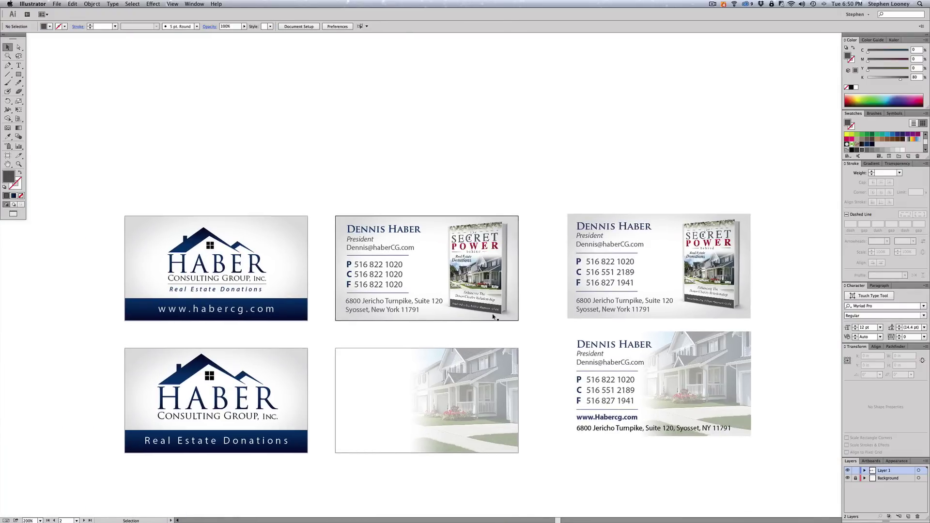
left_click_drag(490, 248, 495, 248)
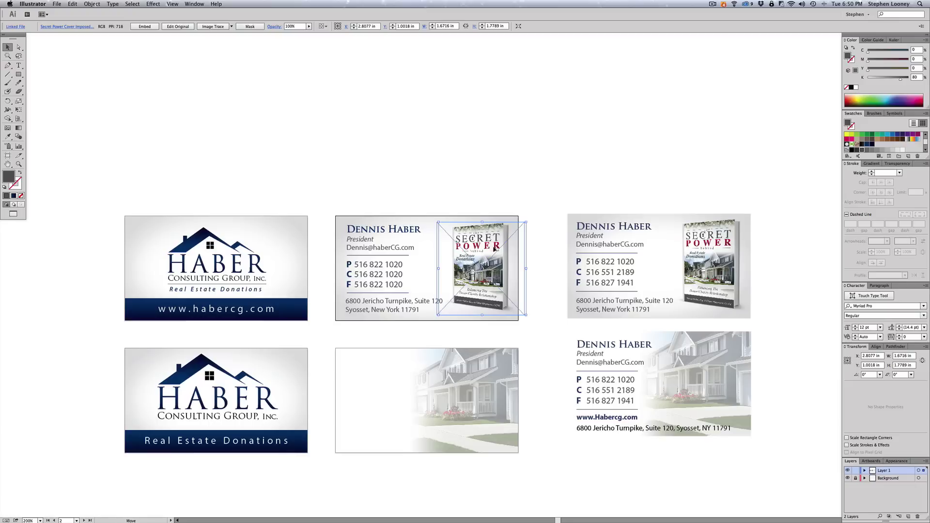
left_click(489, 204)
- Select the middle card's name, phone and address text and copy it onto the lower middle card
left_click_drag(530, 291, 535, 266)
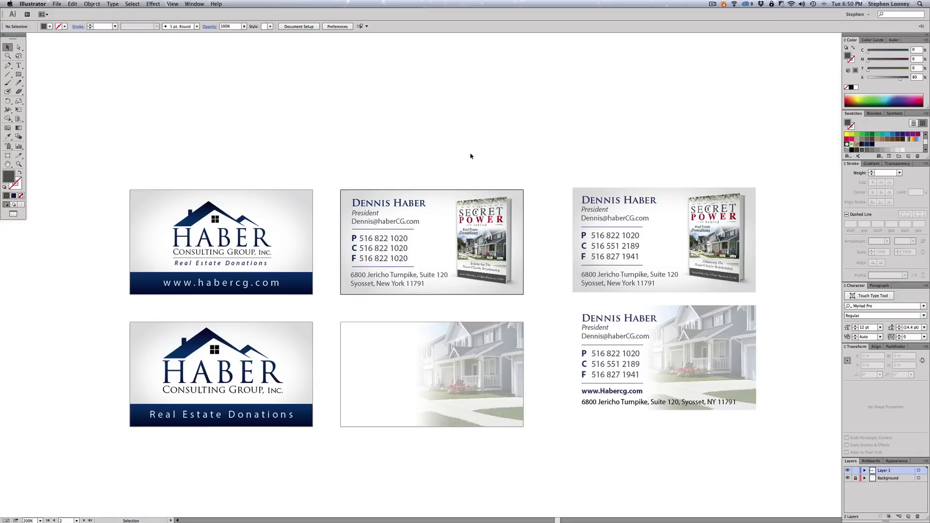
left_click_drag(368, 182, 401, 299)
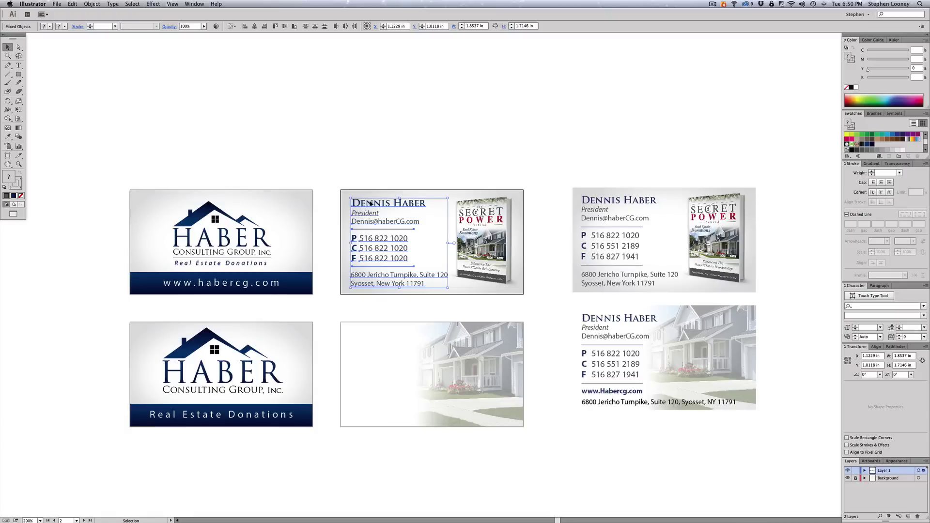
left_click_drag(370, 204, 366, 334)
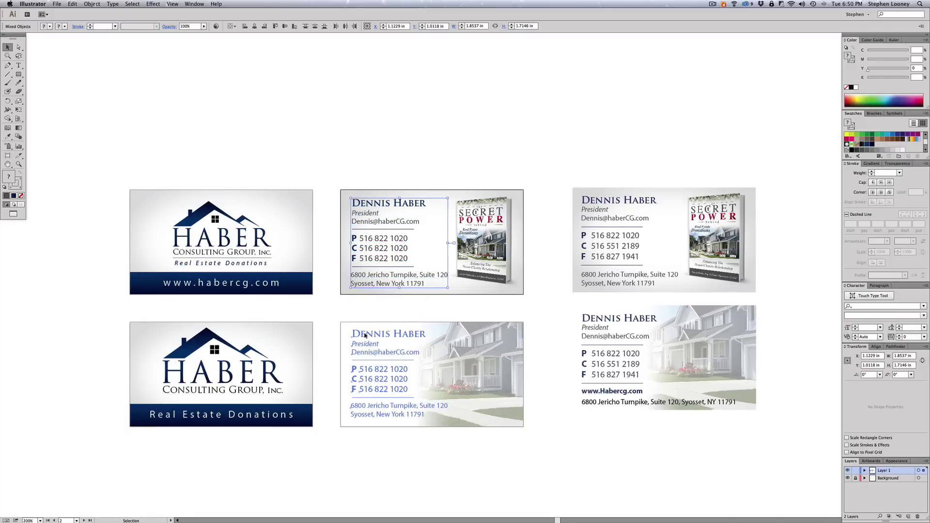
- Join the lower middle card's two address lines with a comma and drop the line to the card bottom
left_click(395, 156)
left_click_drag(403, 202, 410, 181)
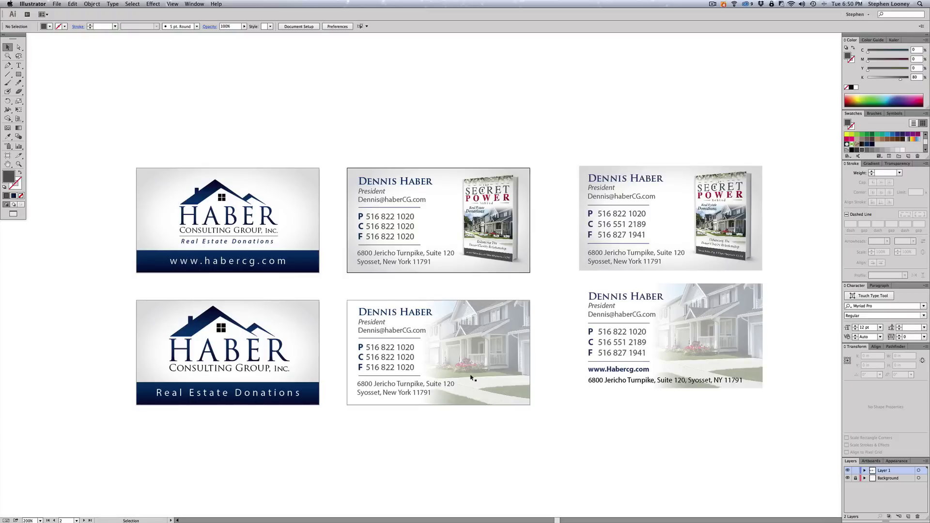
double_click(372, 393)
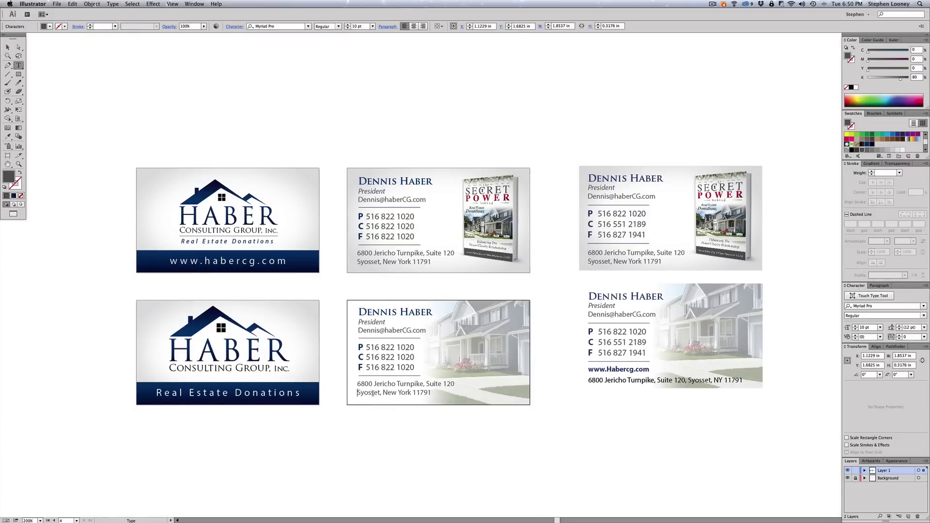
key("BackSpace")
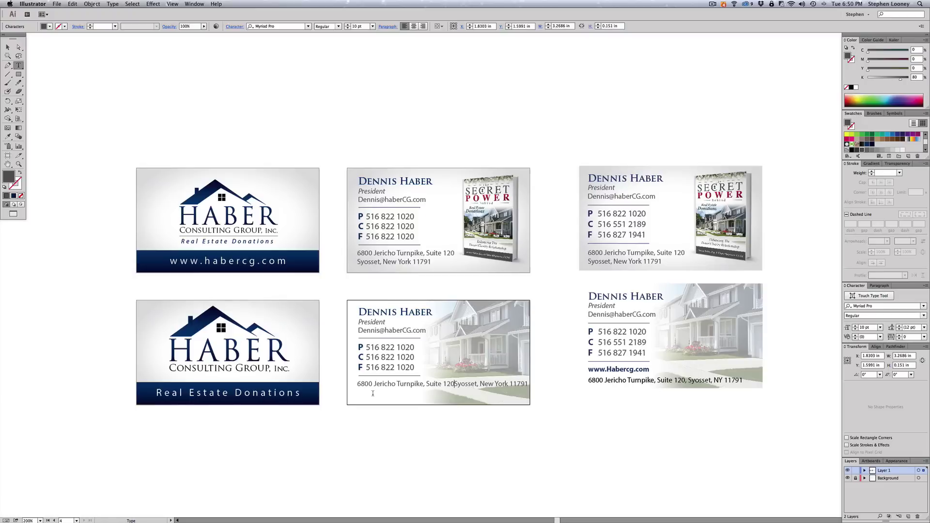
type(",")
key("Escape")
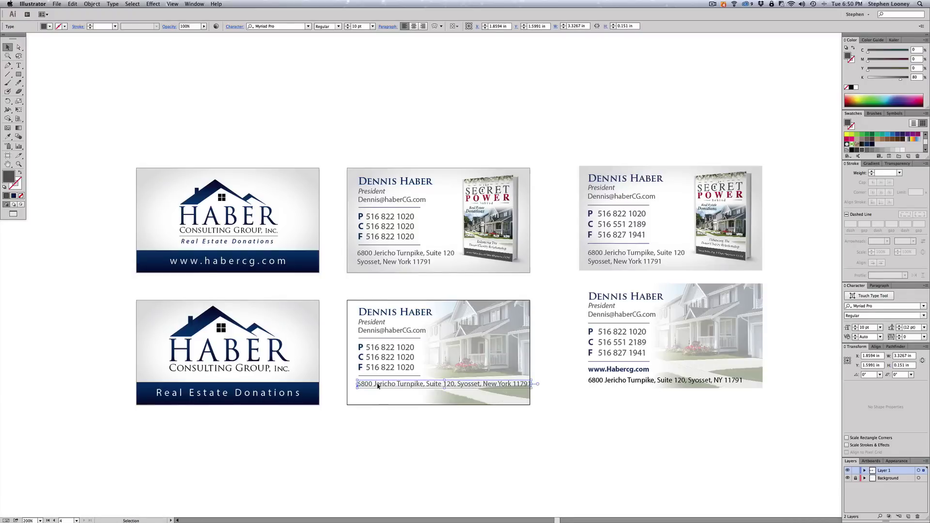
left_click_drag(378, 386, 378, 397)
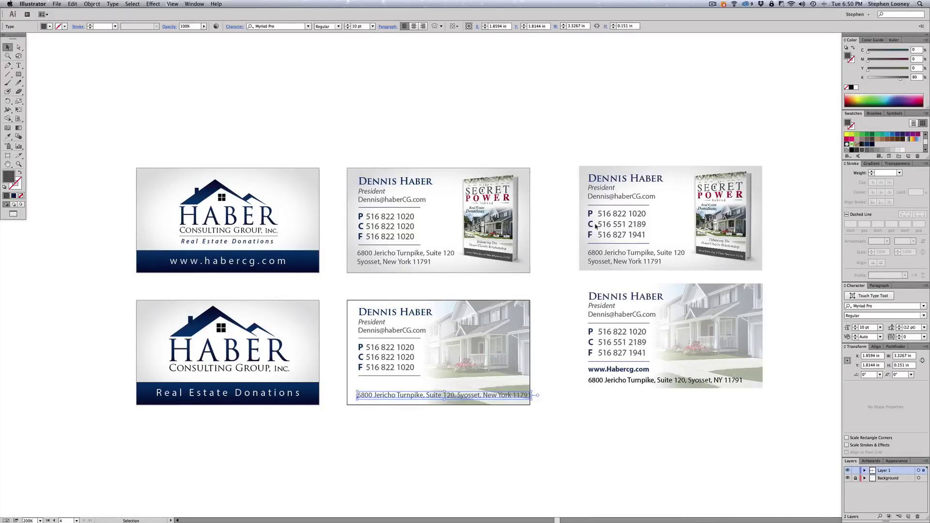
left_click(639, 381)
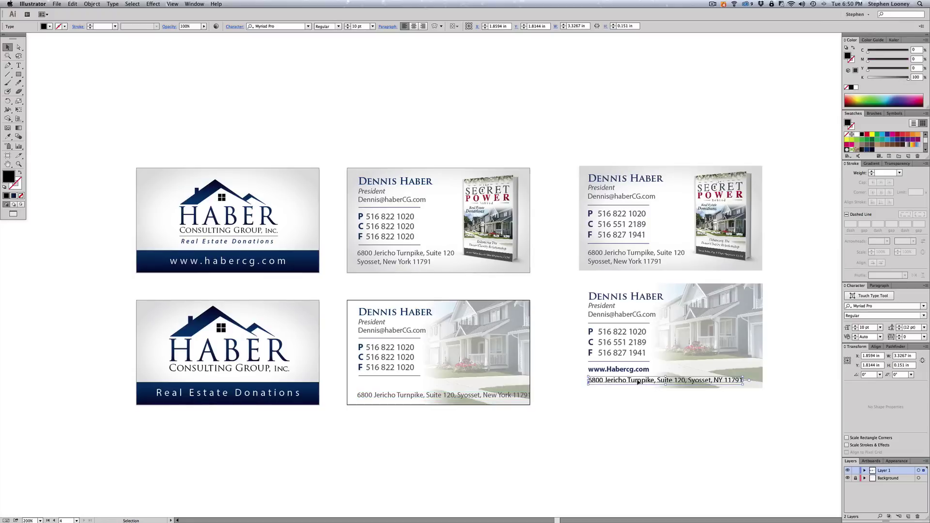
- Set the lower middle card's one-line address tracking to -25, undoing a trial horizontal squeeze
left_click(453, 396)
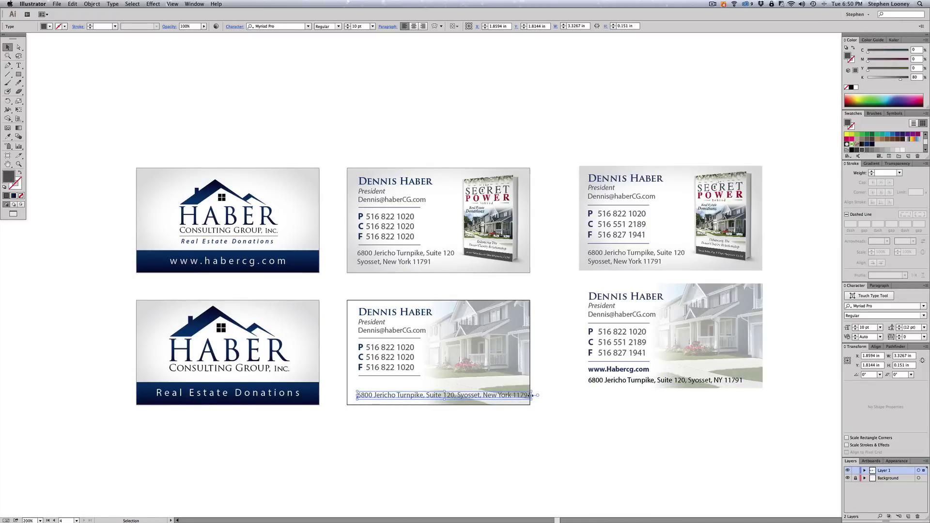
left_click_drag(529, 395, 519, 395)
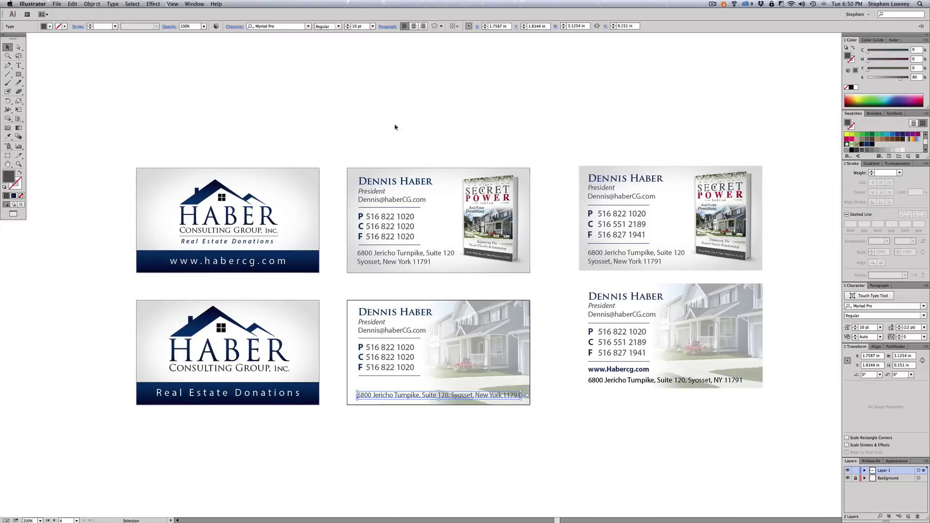
left_click(234, 27)
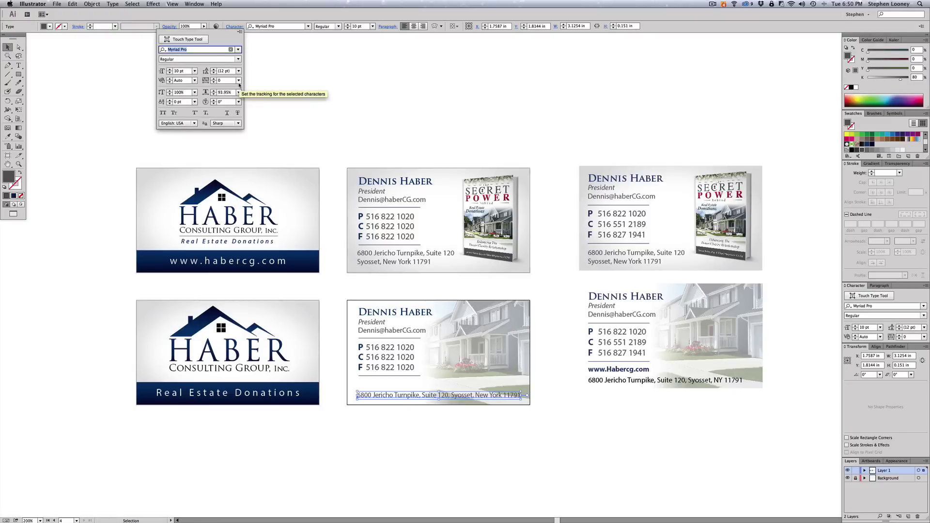
left_click(239, 80)
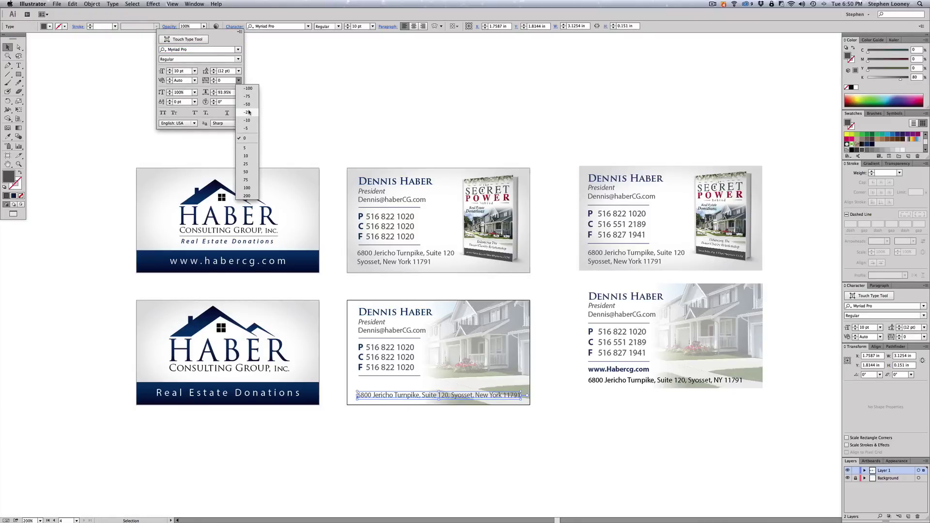
left_click(345, 114)
key("Escape")
key("ctrl+z")
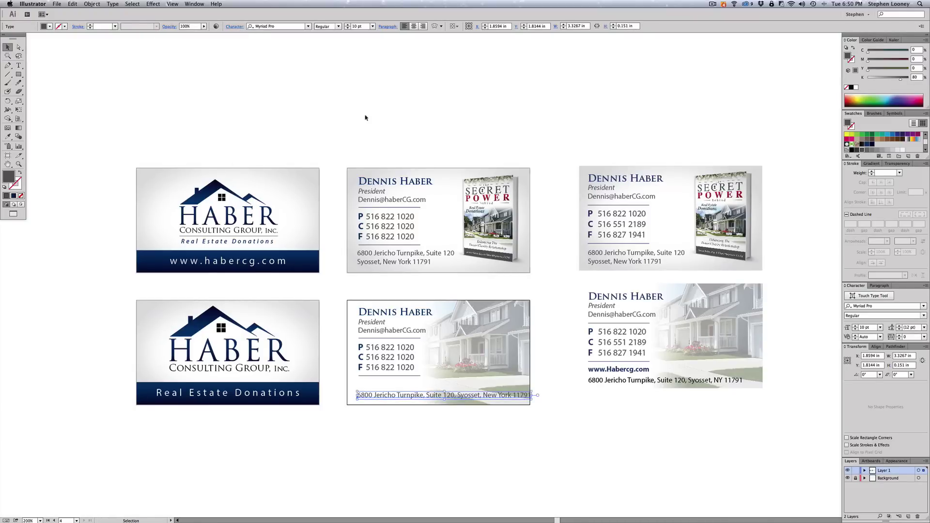
left_click(234, 27)
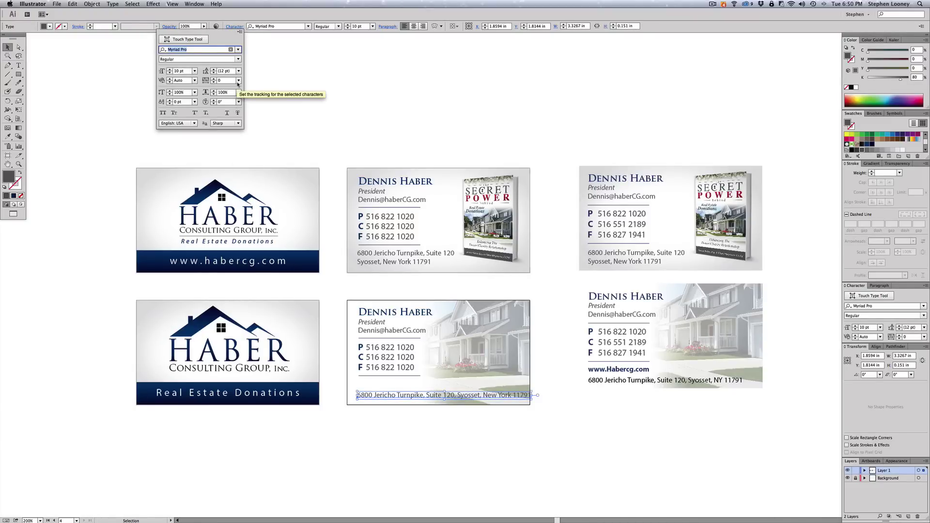
left_click(238, 81)
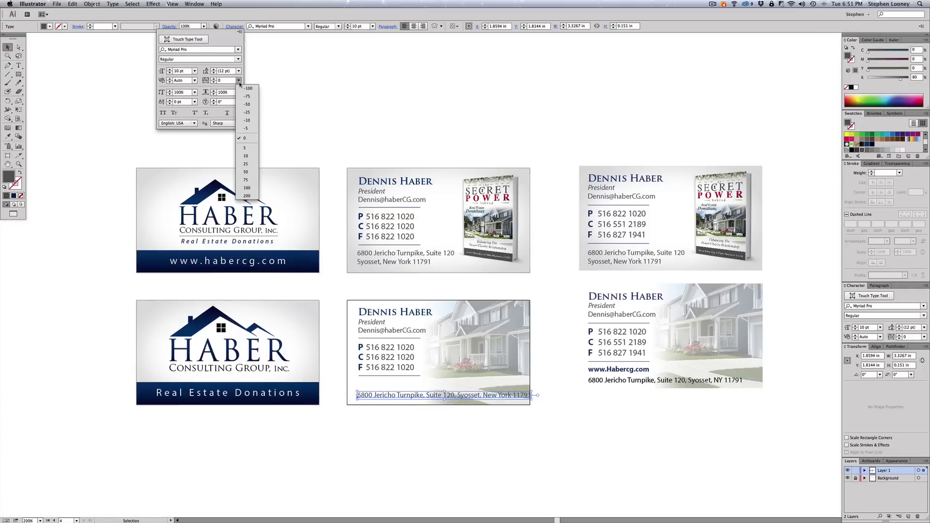
left_click(247, 104)
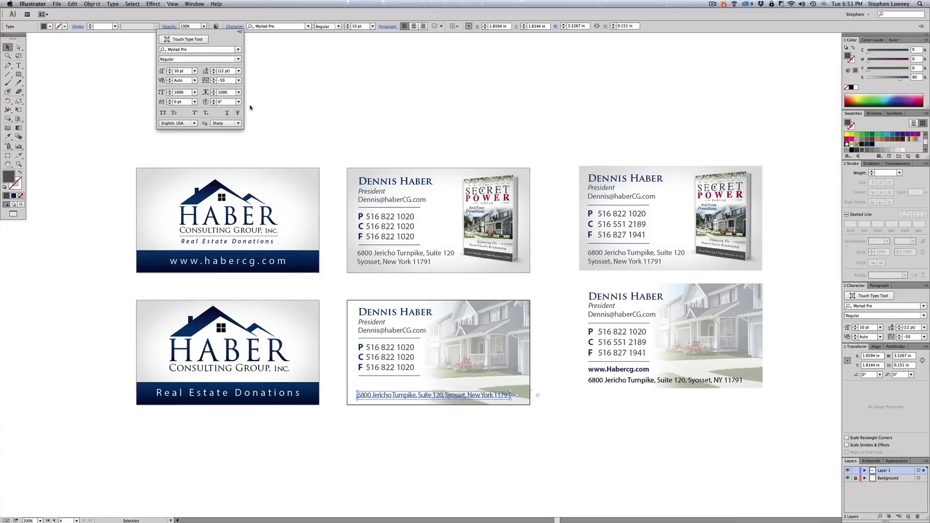
left_click(238, 81)
left_click(247, 112)
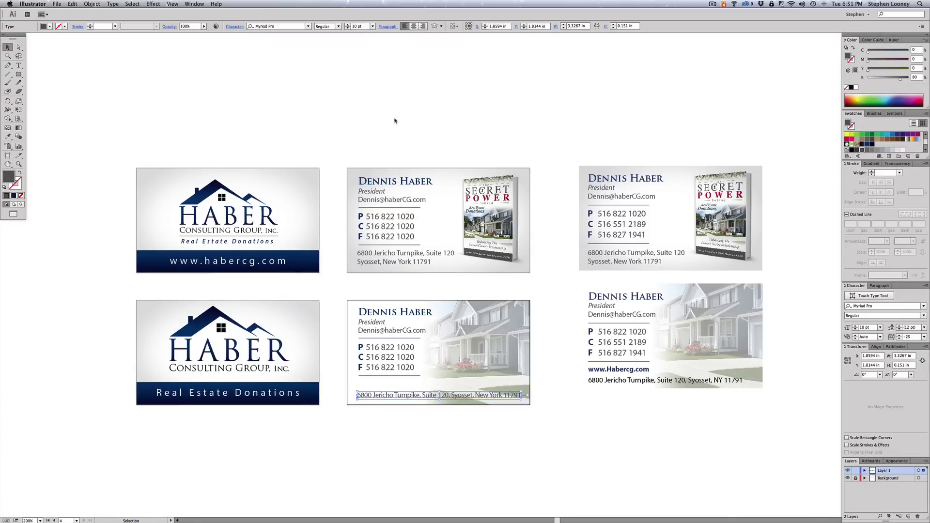
left_click(462, 452)
- Make the lower middle card's address text full black by setting K to 100
left_click(453, 396)
key("a")
left_click(644, 406)
left_click(625, 382)
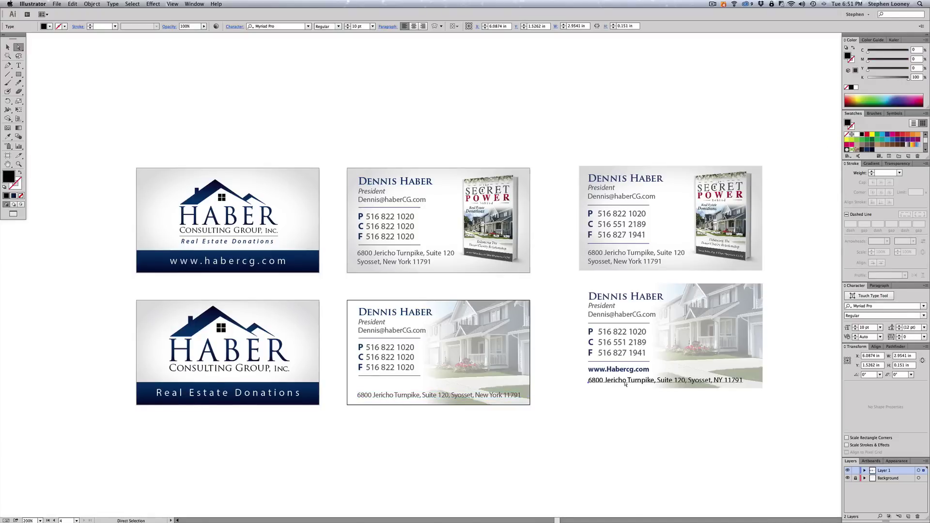
left_click(383, 402)
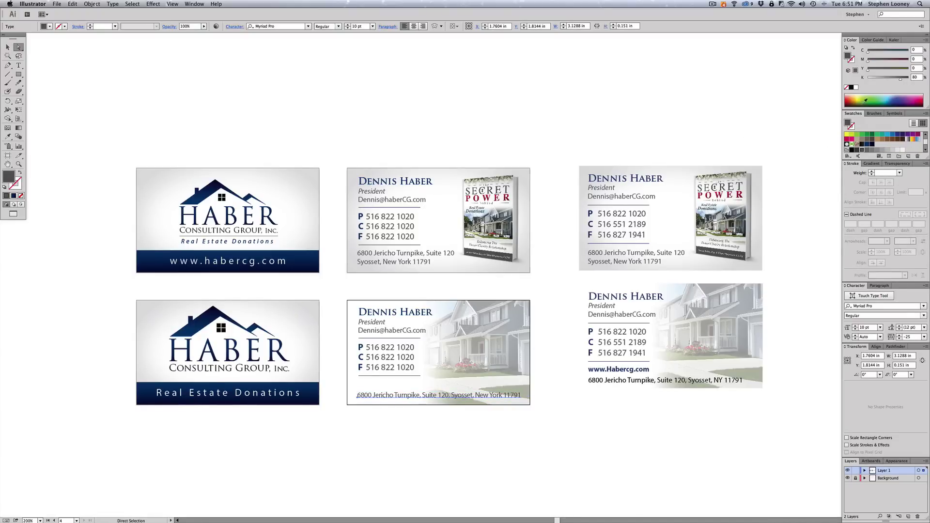
left_click_drag(902, 77, 910, 78)
left_click(533, 109)
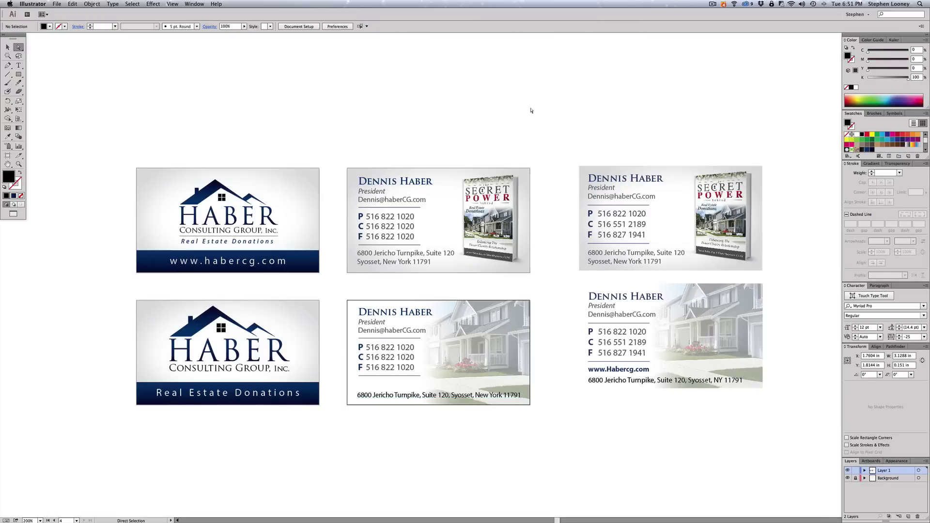
left_click_drag(622, 371, 391, 387)
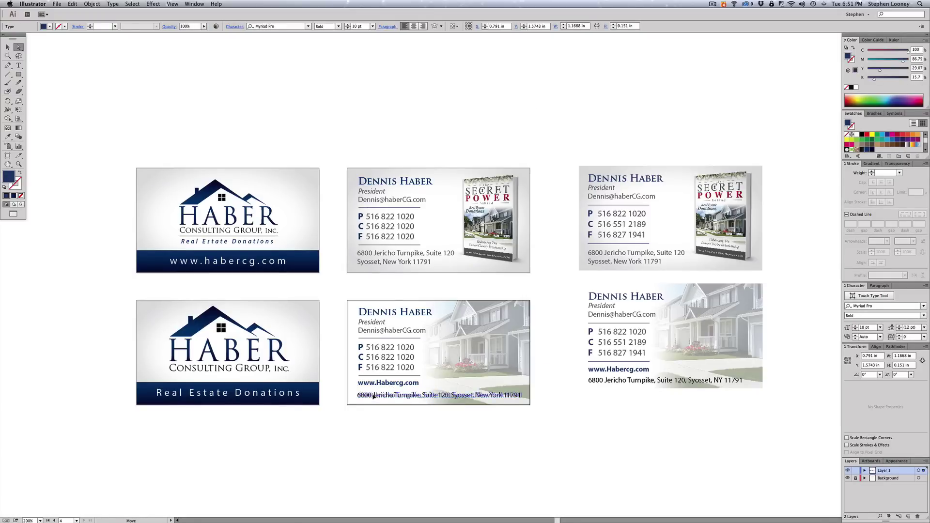
left_click(387, 395)
left_click_drag(355, 302, 371, 429)
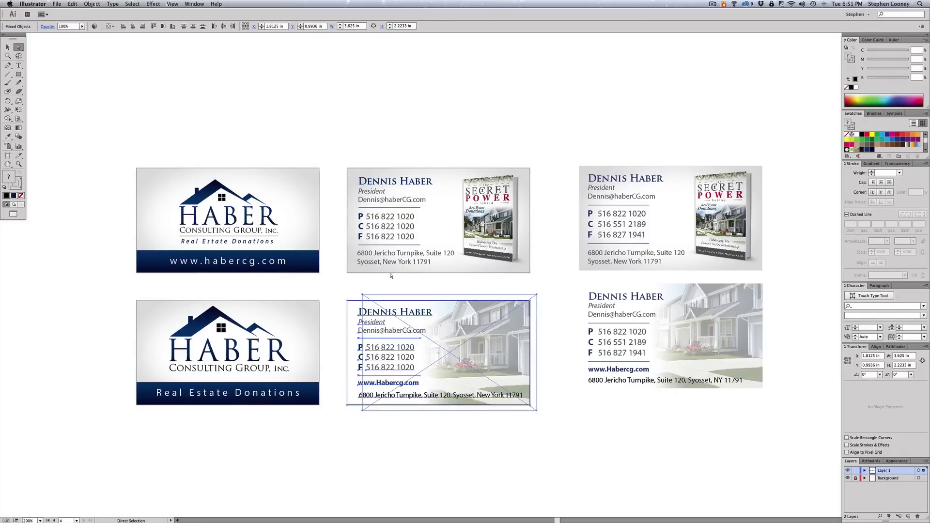
- Left-align the text objects on the lower middle card
key("v")
left_click(504, 438)
left_click(493, 340)
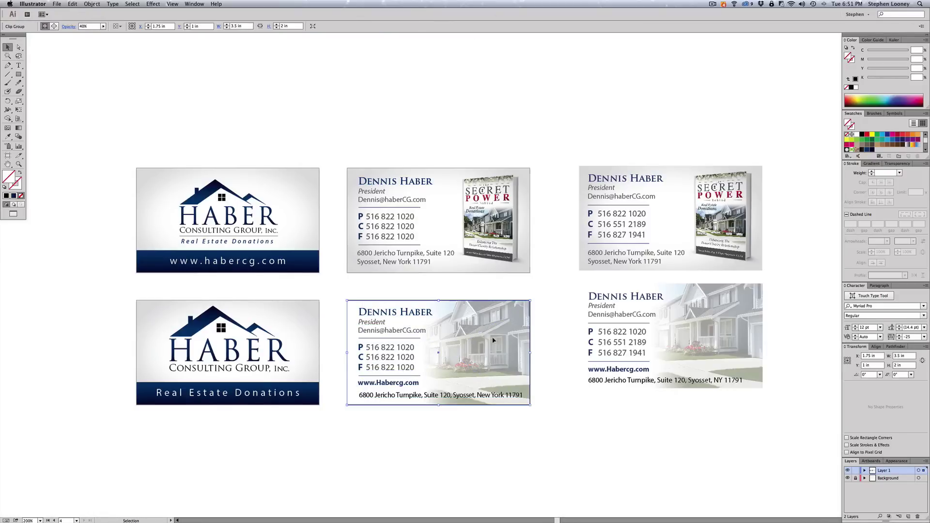
left_click(497, 438)
left_click_drag(459, 438, 357, 304)
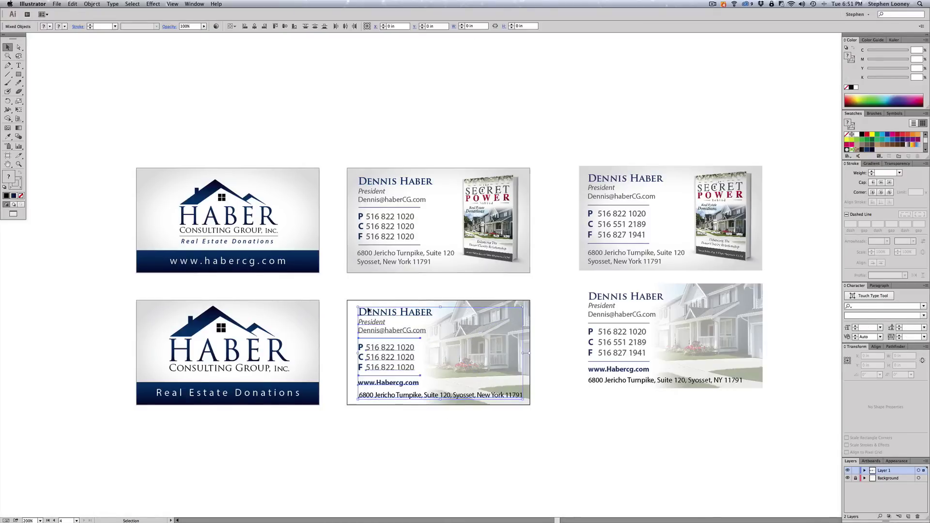
left_click(244, 26)
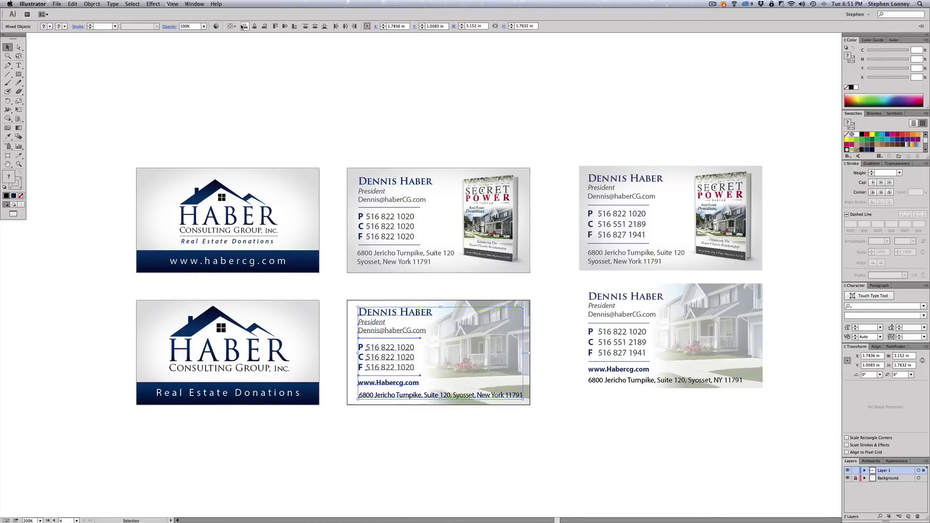
left_click(392, 112)
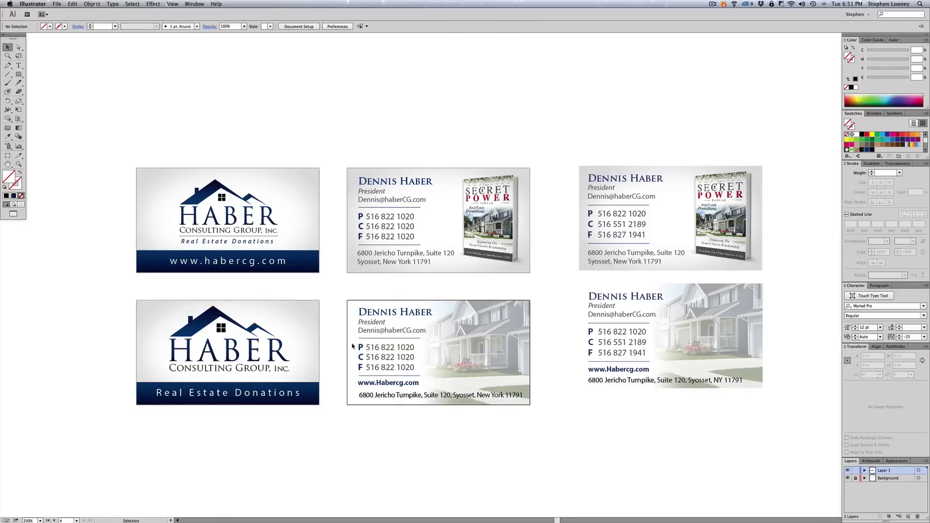
- Reselect all the lower card's text, including the phone-number block, and left-align it again
left_click_drag(353, 346, 385, 373)
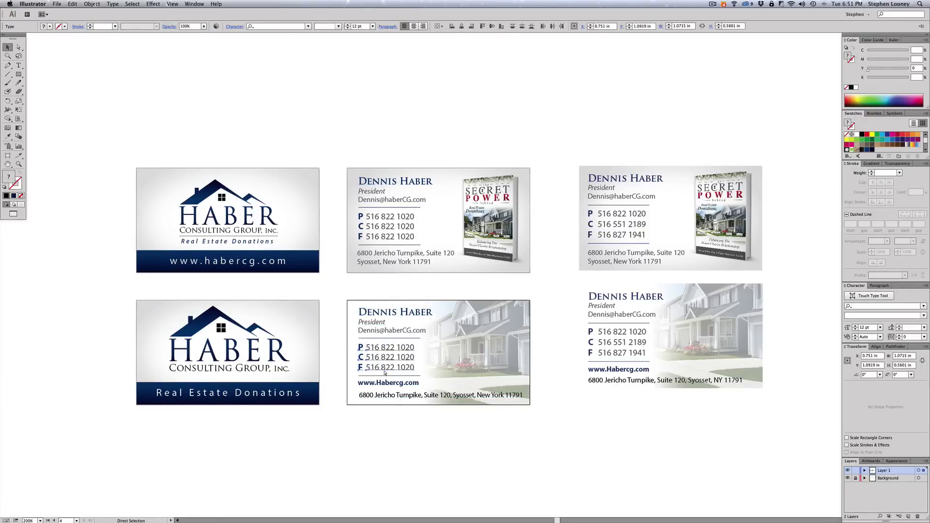
key("v")
left_click(385, 372)
left_click_drag(347, 297, 373, 419)
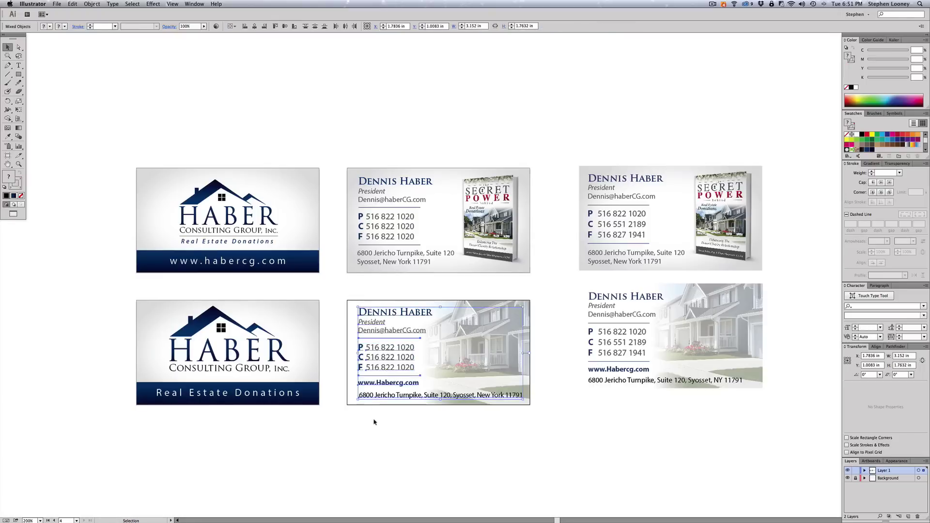
left_click(245, 26)
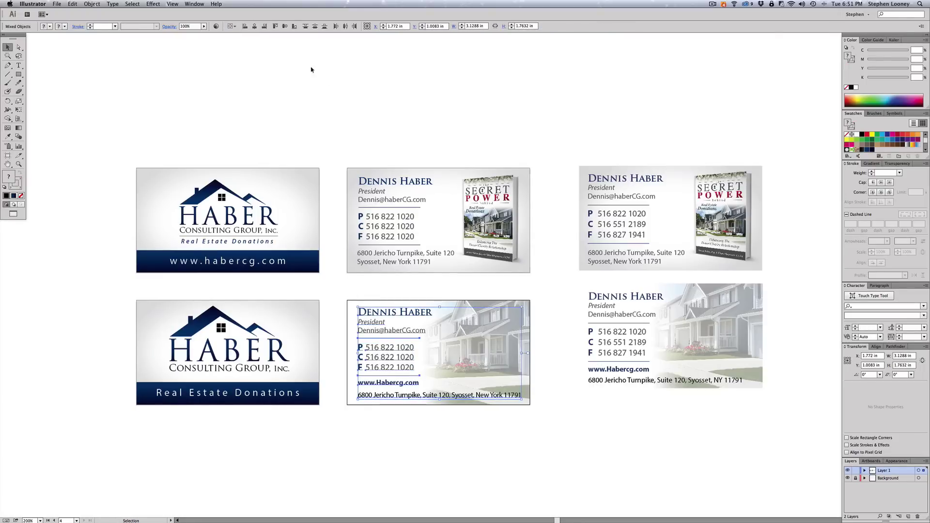
left_click(436, 108)
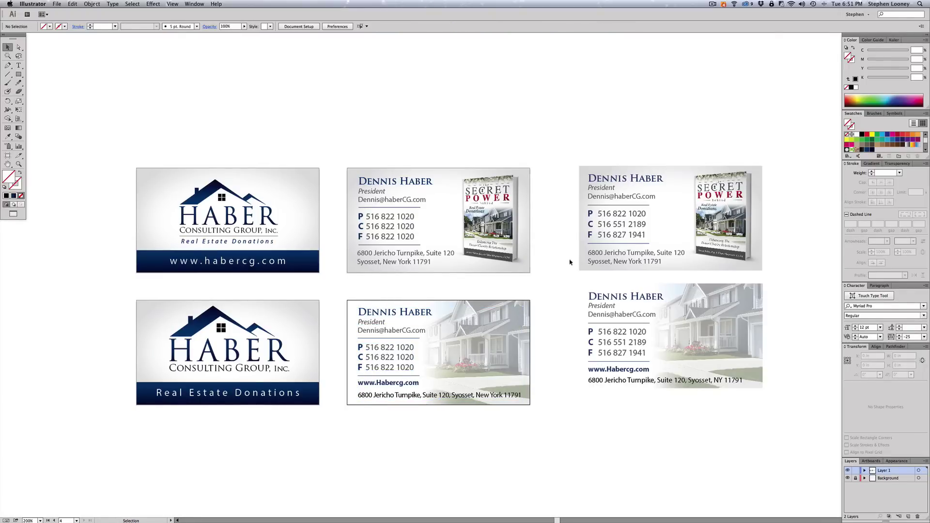
- Delete the two right-hand draft cards
left_click_drag(565, 166, 816, 420)
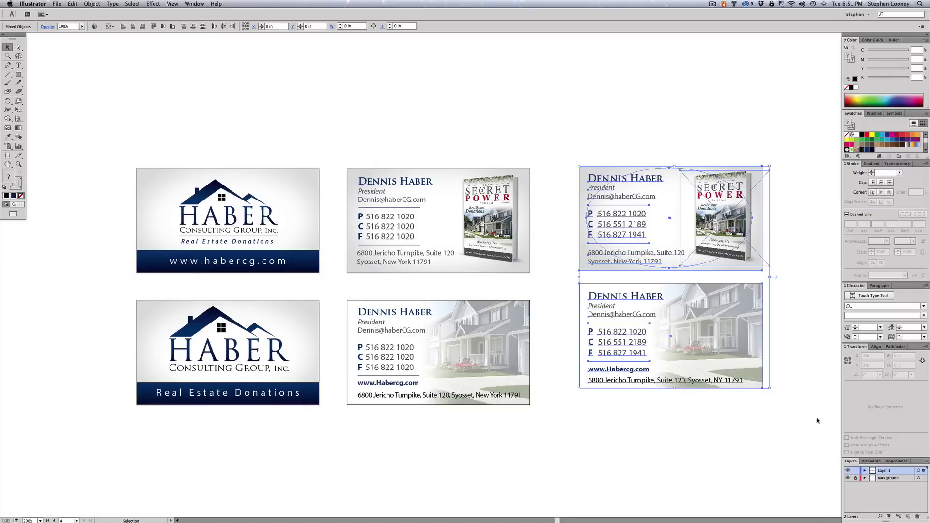
key("Delete")
scroll(678, 348, "left", 3)
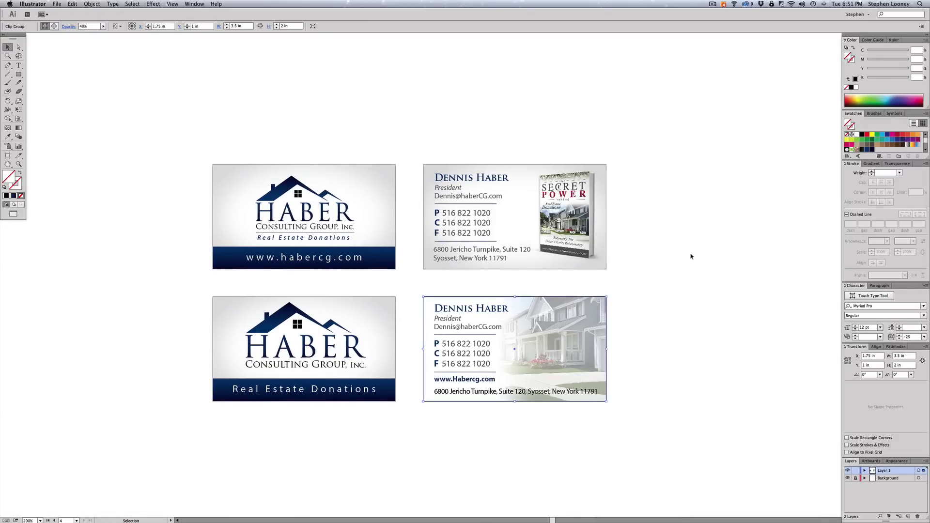
scroll(685, 257, "left", 1)
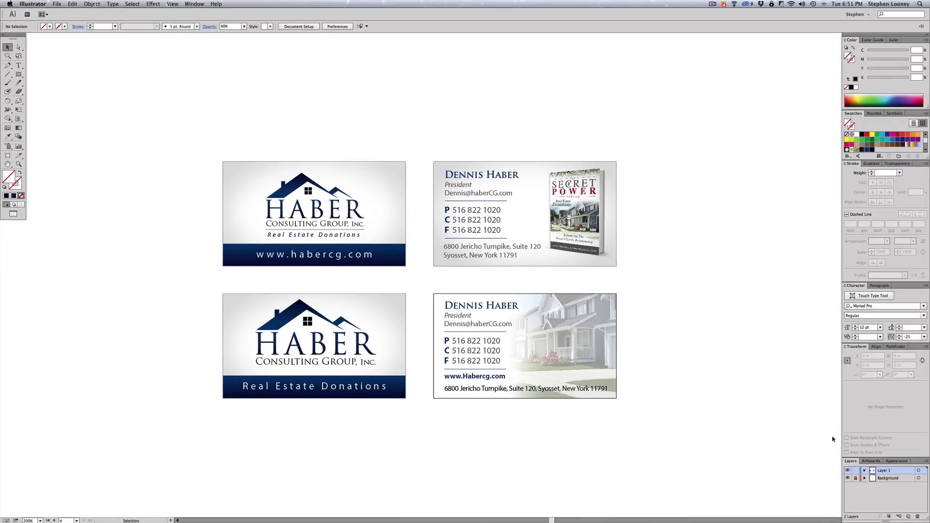
- Unlock the Background layer, then test-select the top-right and two left HABER cards
left_click(854, 478)
left_click(531, 208)
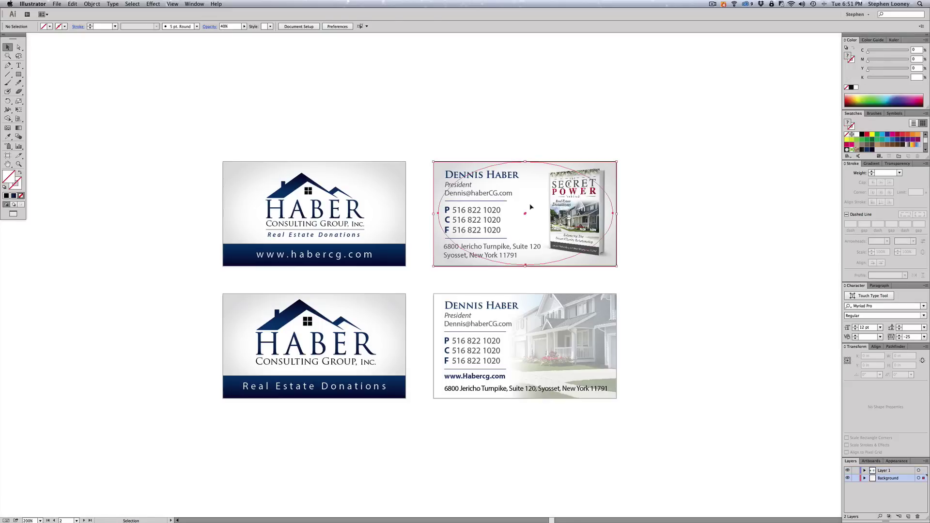
left_click(365, 197, "shift")
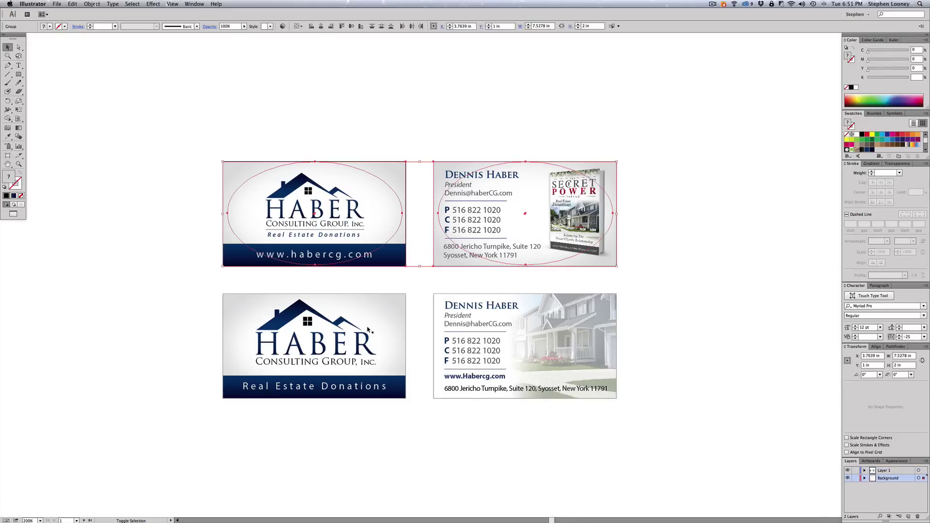
left_click(372, 327, "shift")
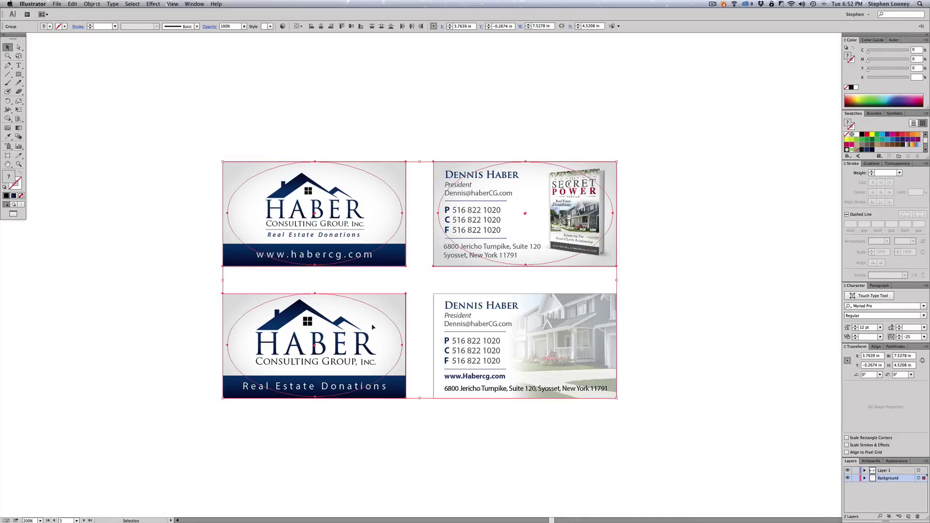
left_click(678, 145)
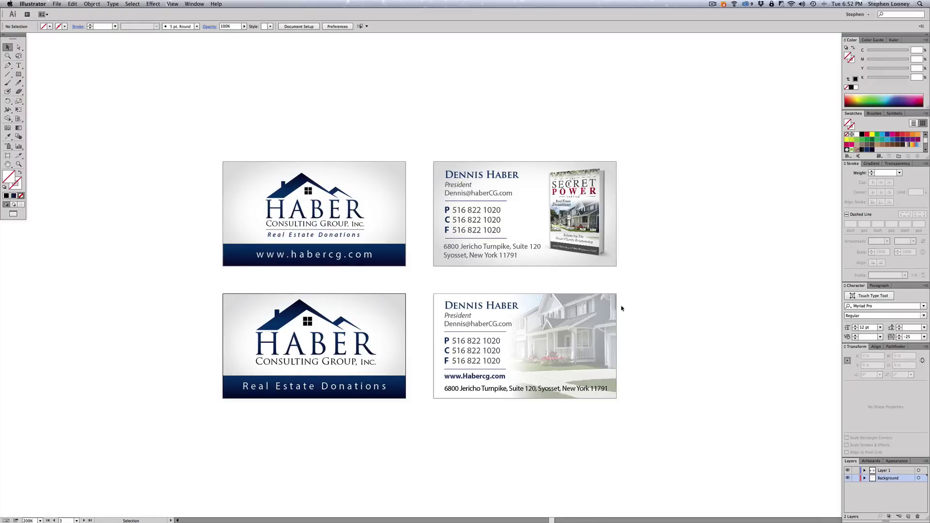
- Unlock all locked objects with Object > Unlock All
left_click_drag(614, 147, 631, 278)
left_click(633, 269)
key("super+alt")
key("super+a")
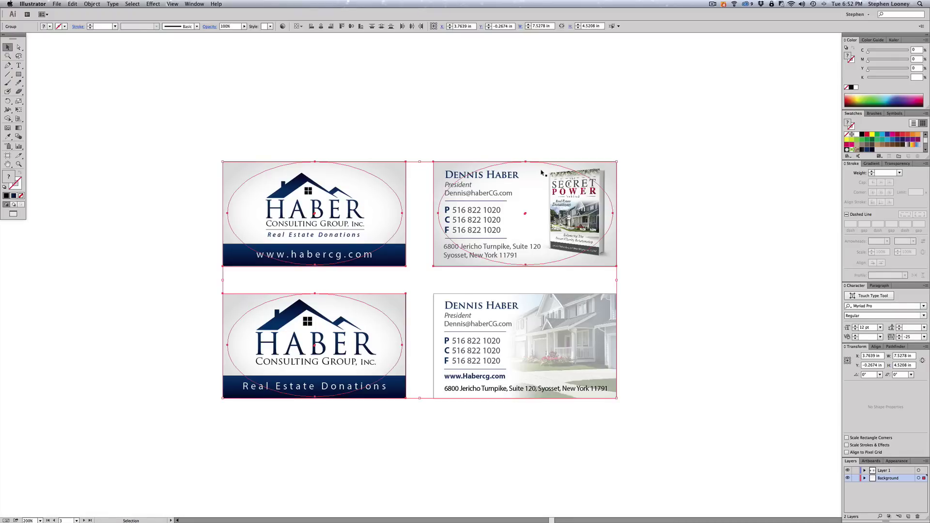
key("super+shift+a")
left_click(92, 3)
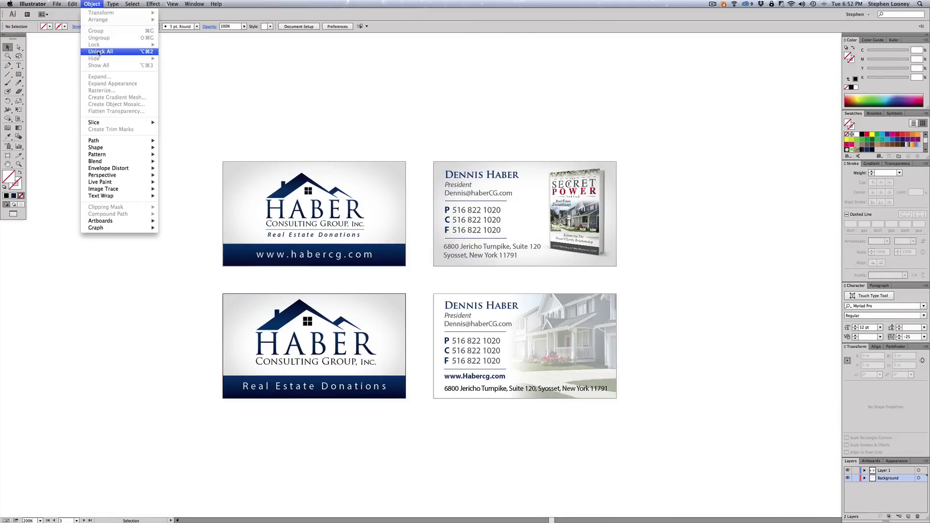
left_click(104, 53)
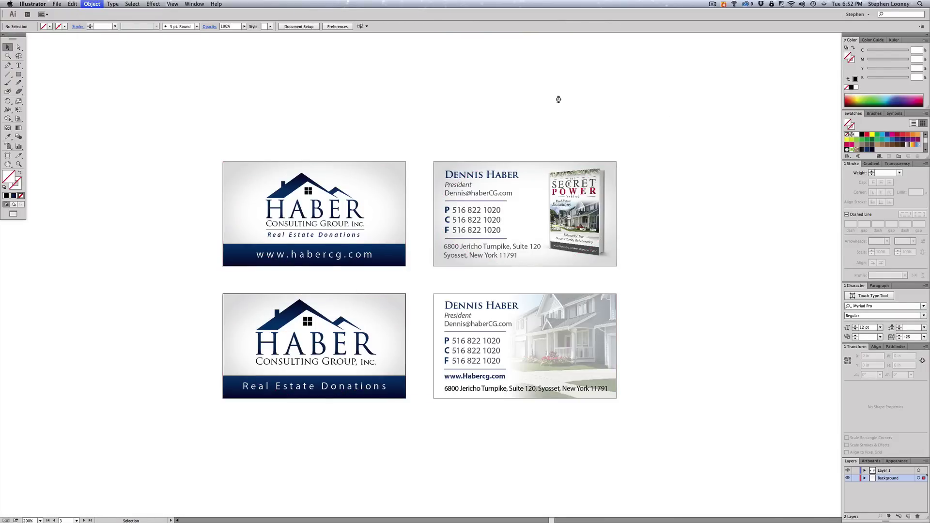
- Check what selects on the book cover and the top-right, top-left and bottom-left cards
left_click(572, 203)
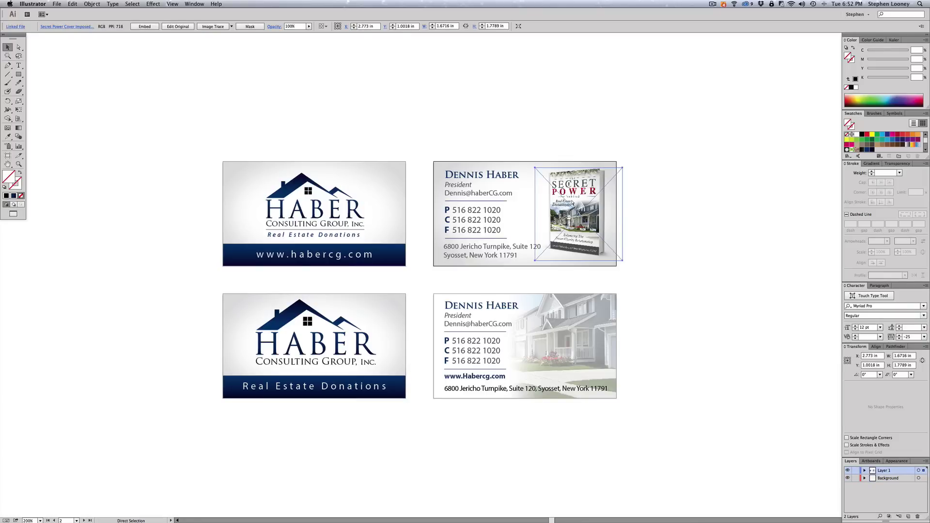
key("super+shift+a")
left_click(521, 211)
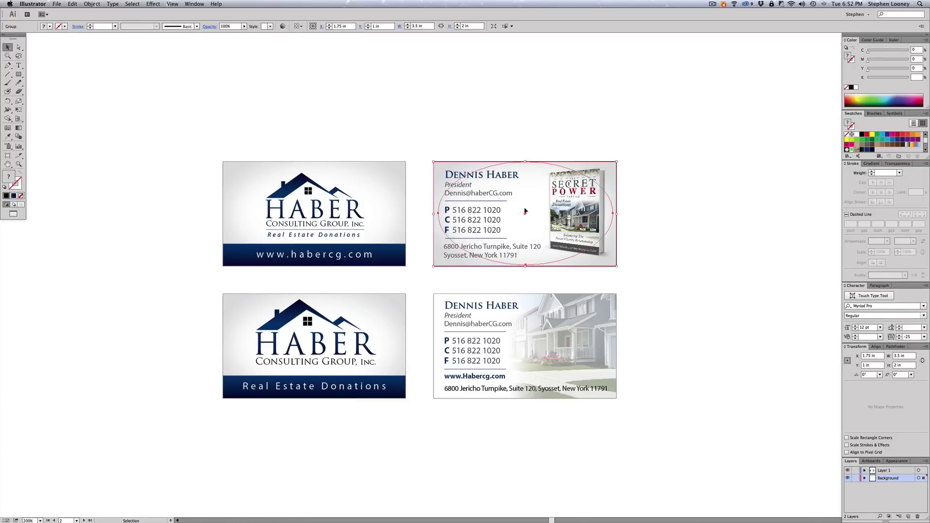
key("super+shift+a")
left_click(370, 200)
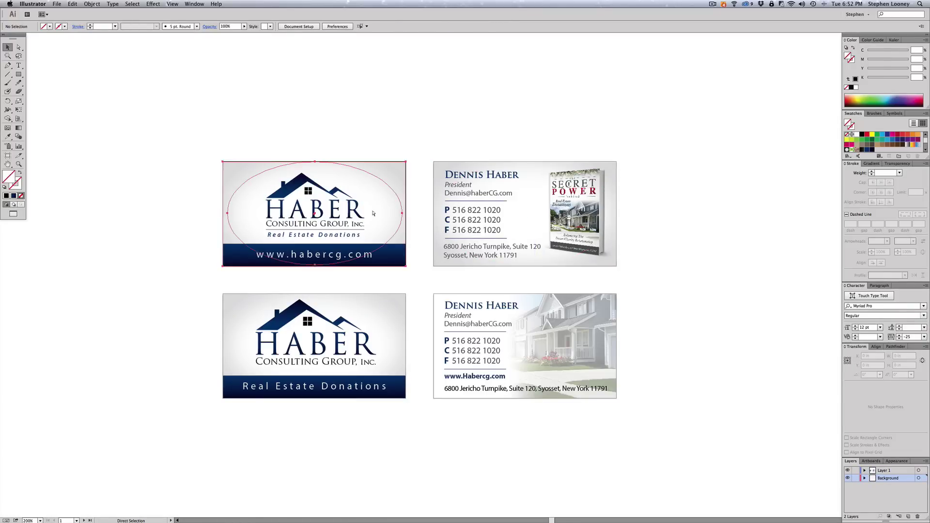
key("super+shift+a")
left_click(376, 326)
key("super+shift+a")
left_click(396, 183)
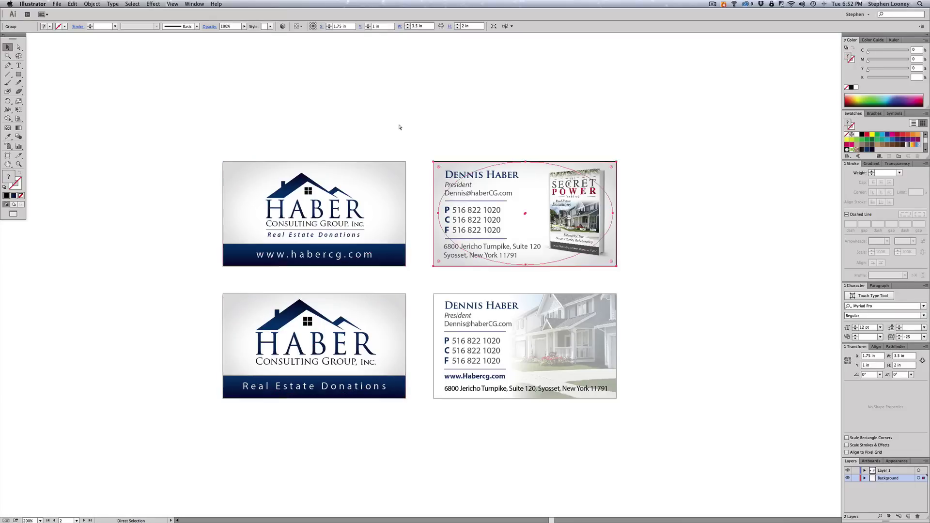
key("a")
left_click(543, 138)
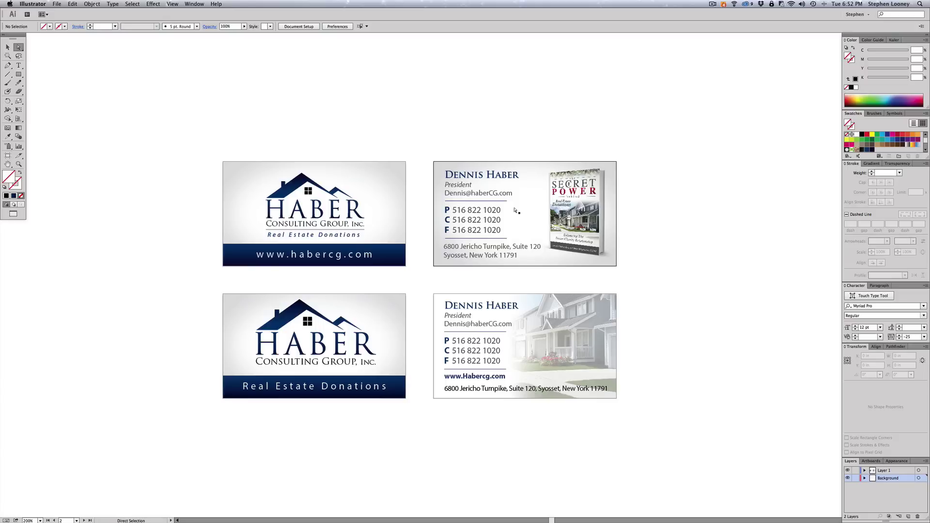
key("v")
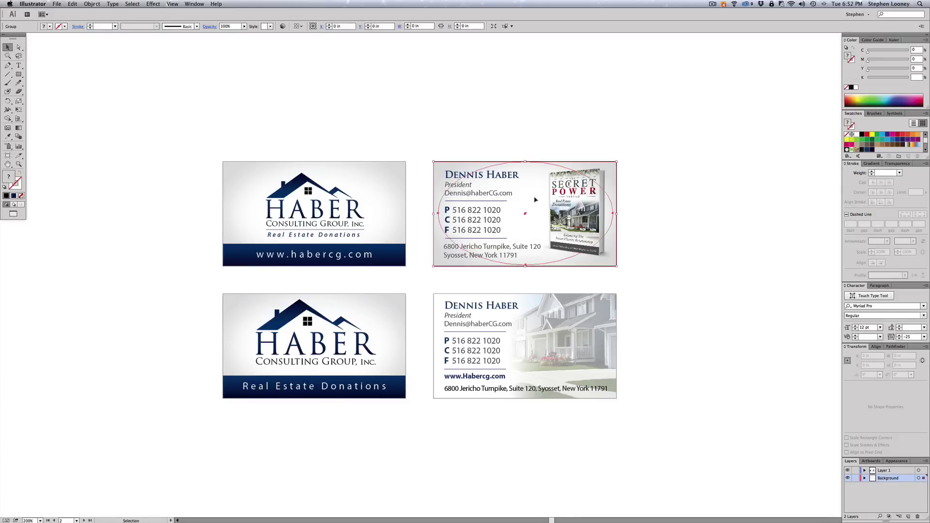
left_click(534, 161)
left_click(542, 116)
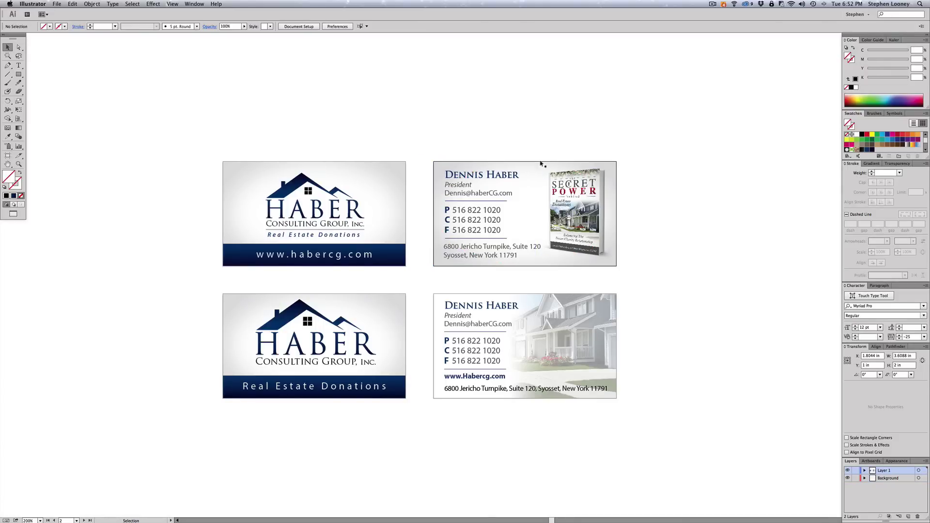
- Ungroup the top-left, bottom-left and top-right card groups
left_click(379, 193)
right_click(379, 193)
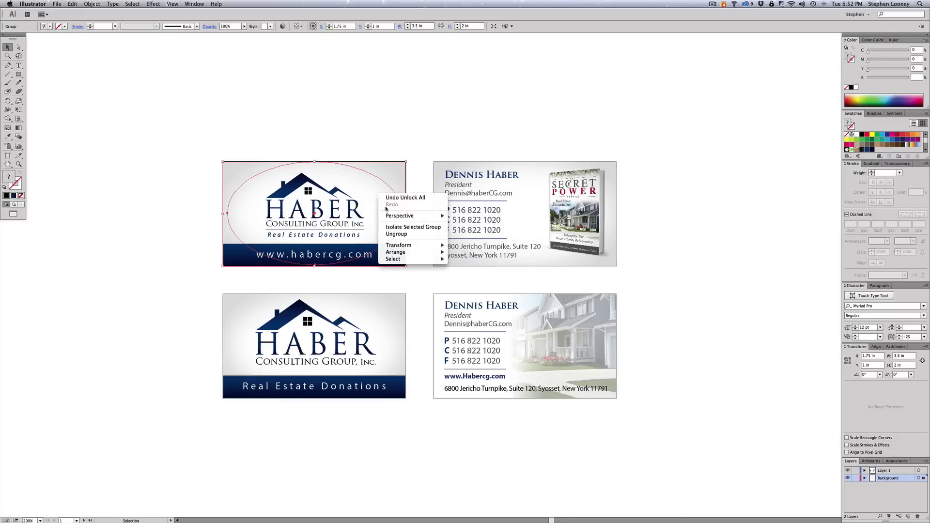
left_click(398, 328)
left_click(379, 318)
right_click(379, 317)
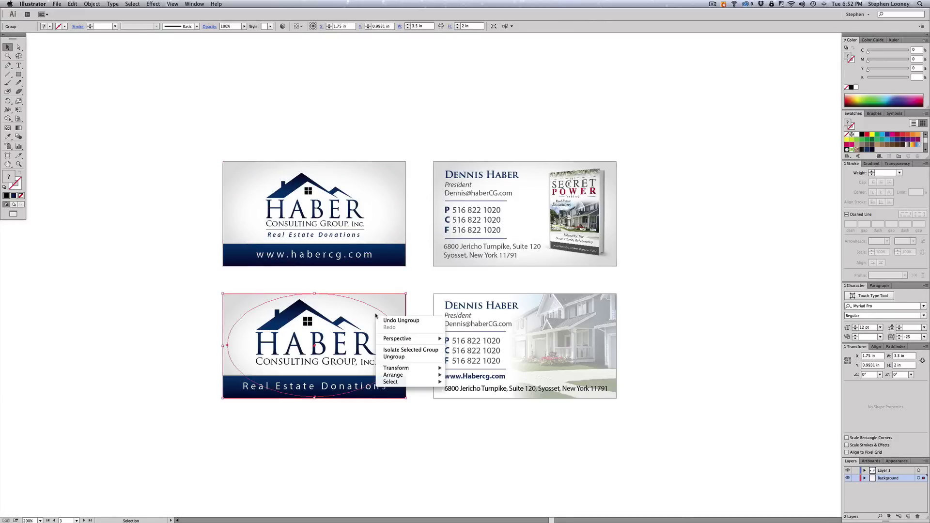
left_click(532, 201)
left_click(537, 185)
left_click(531, 187)
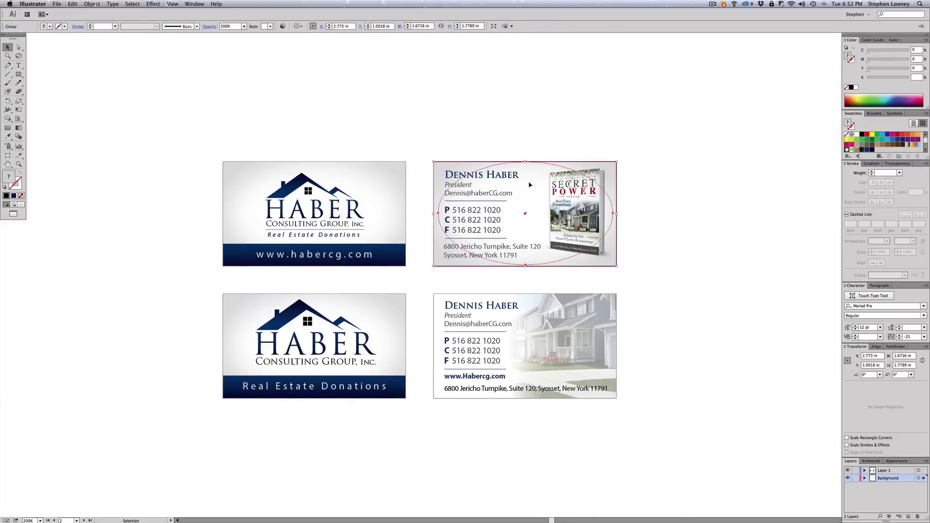
right_click(532, 191)
left_click(540, 232)
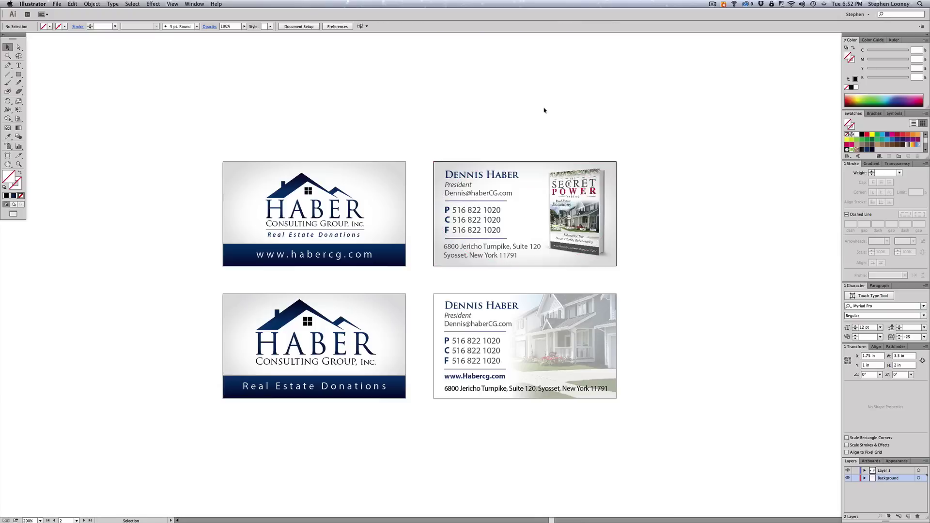
- Select the three stray ellipse paths on those cards and delete them
left_click(580, 191)
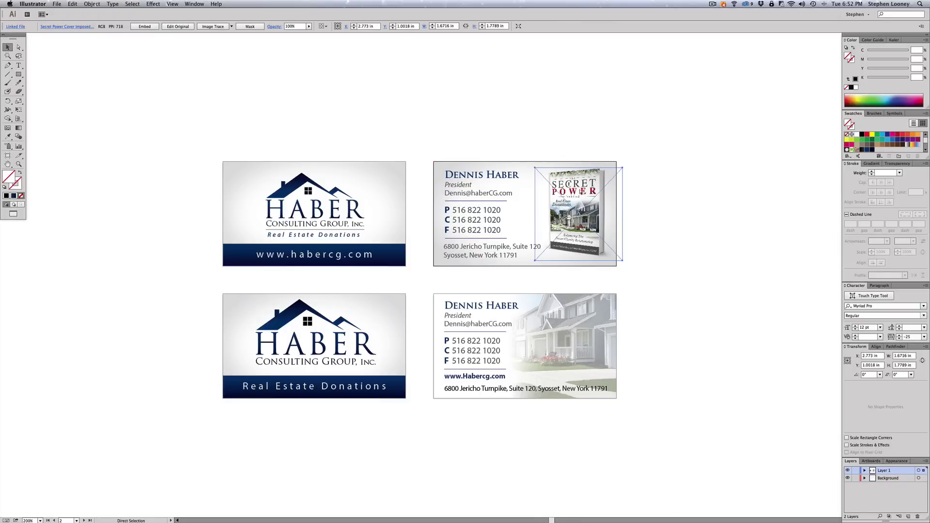
key("super+shift+a")
left_click(530, 191)
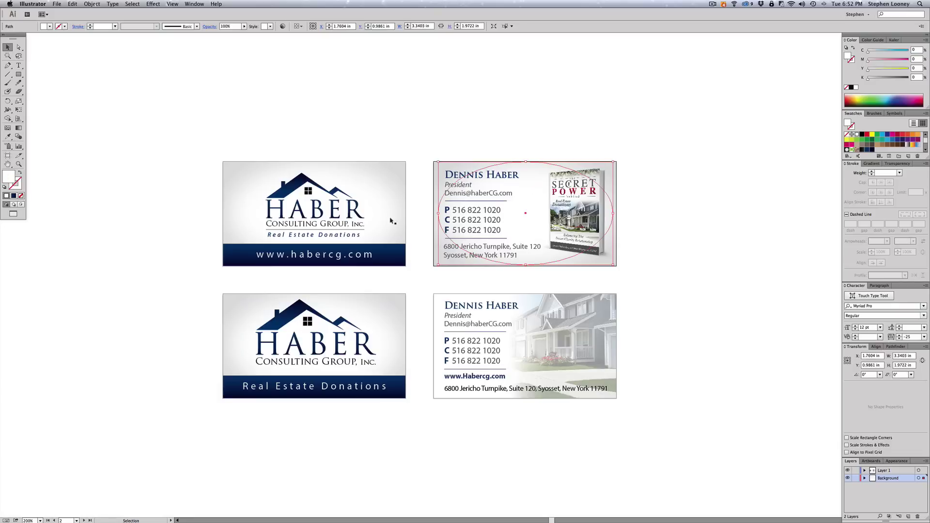
left_click(366, 201, "shift")
left_click(366, 320, "shift")
key("Delete")
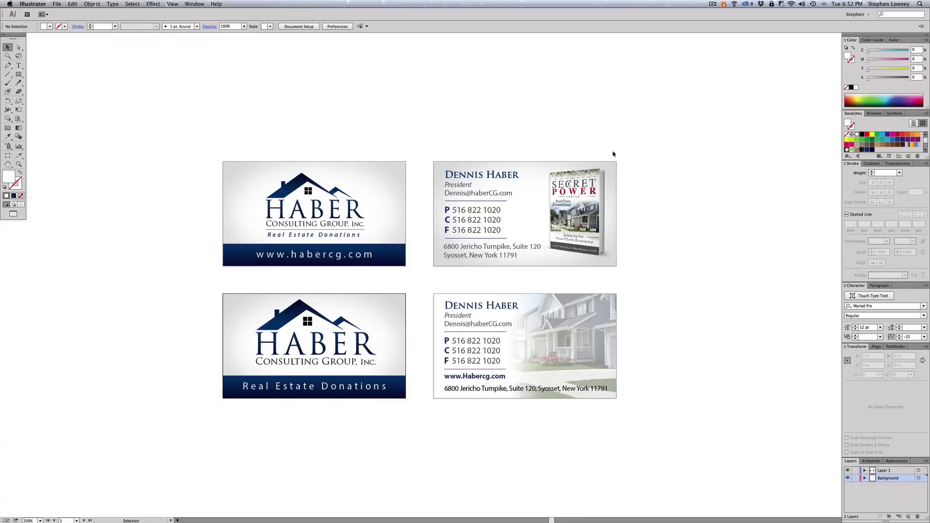
- Hide the guides via View > Guides > Hide Guides
key("a")
left_click_drag(611, 147, 651, 288)
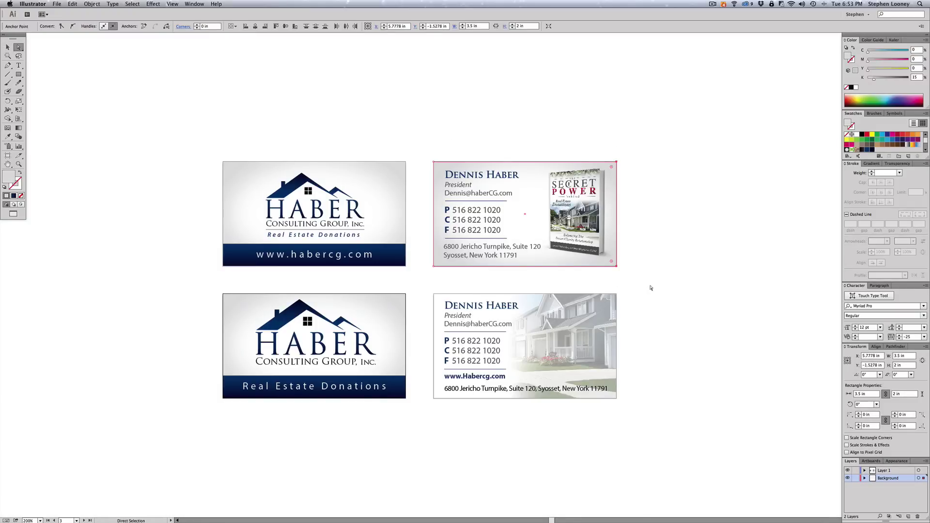
key("v")
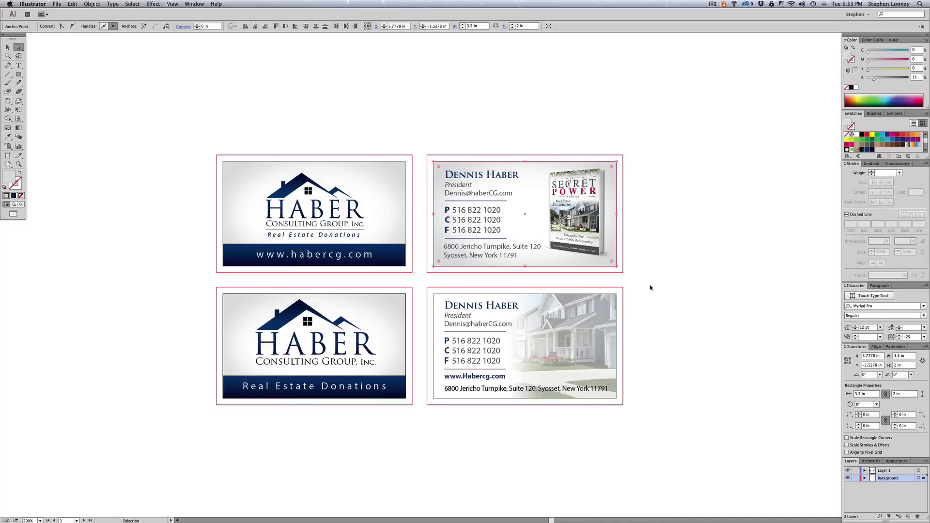
key("a")
left_click(153, 4)
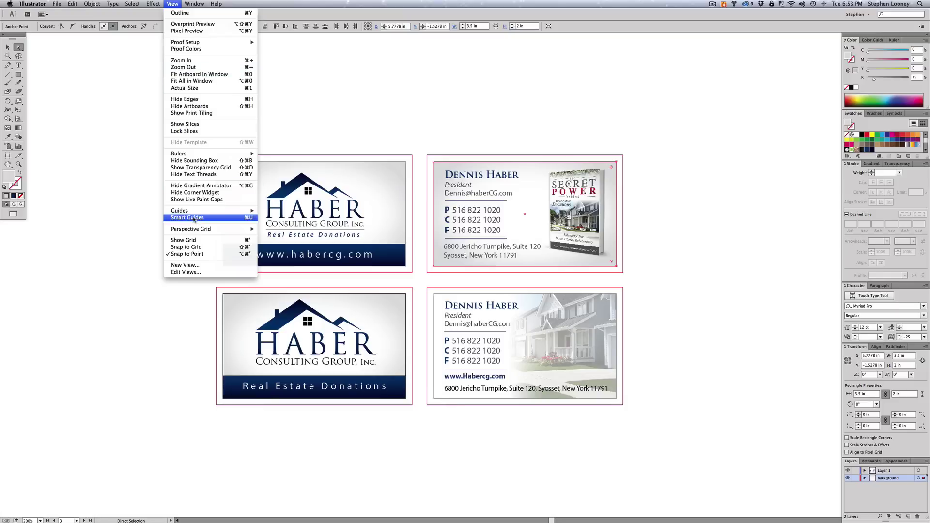
mouse_move(196, 211)
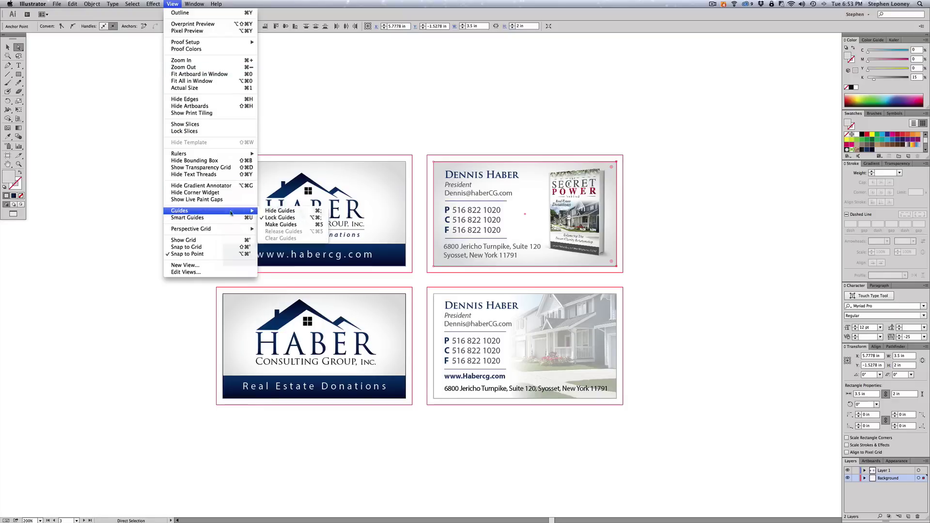
left_click(266, 211)
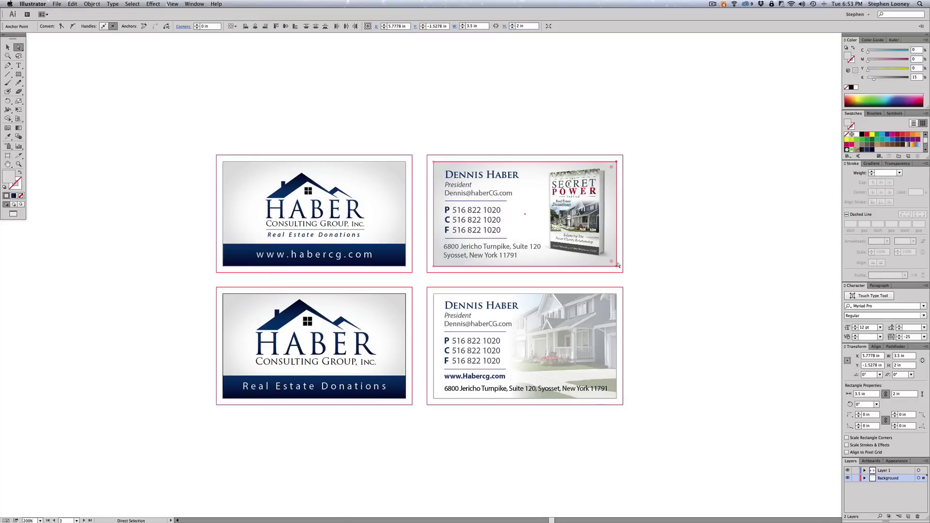
- Extend the top-right contact card background's right, bottom, top and left edges to the bleed
left_click_drag(619, 265, 424, 267)
key("Down")
key("Down")
key("Down")
key("Down")
key("Down")
key("Down")
key("Down")
key("Down")
key("Down")
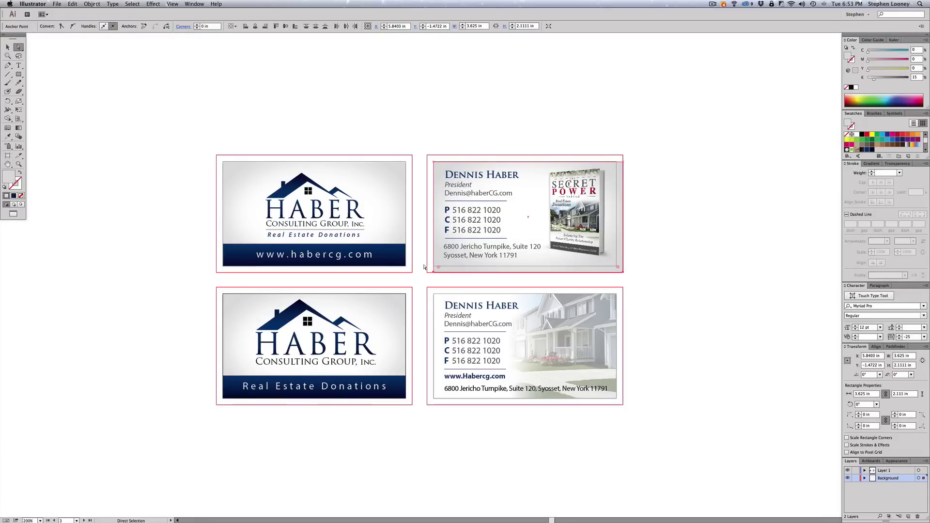
left_click_drag(427, 146, 632, 170)
key("Up")
key("Up")
key("Up")
key("Up")
key("Up")
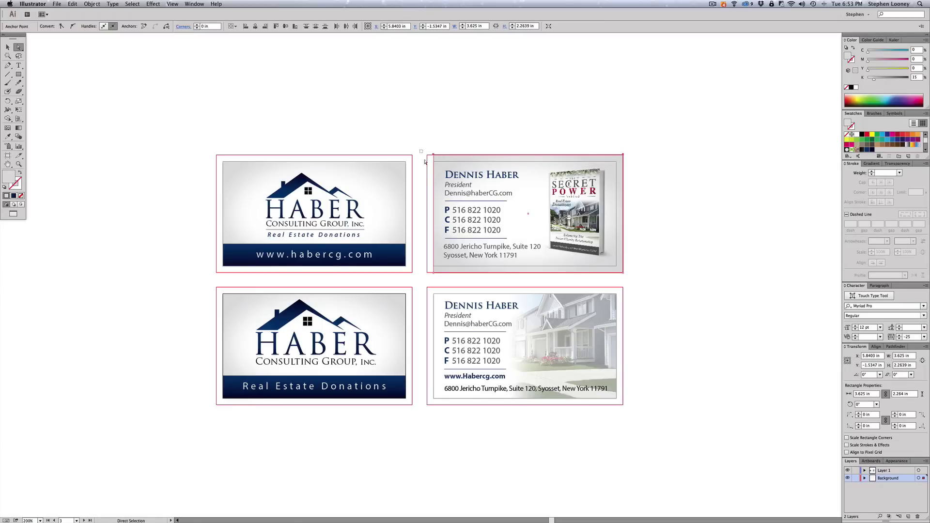
left_click_drag(419, 150, 437, 279)
key("Left")
key("Left")
key("Left")
key("Left")
key("Left")
key("Left")
key("Left")
key("Left")
key("Left")
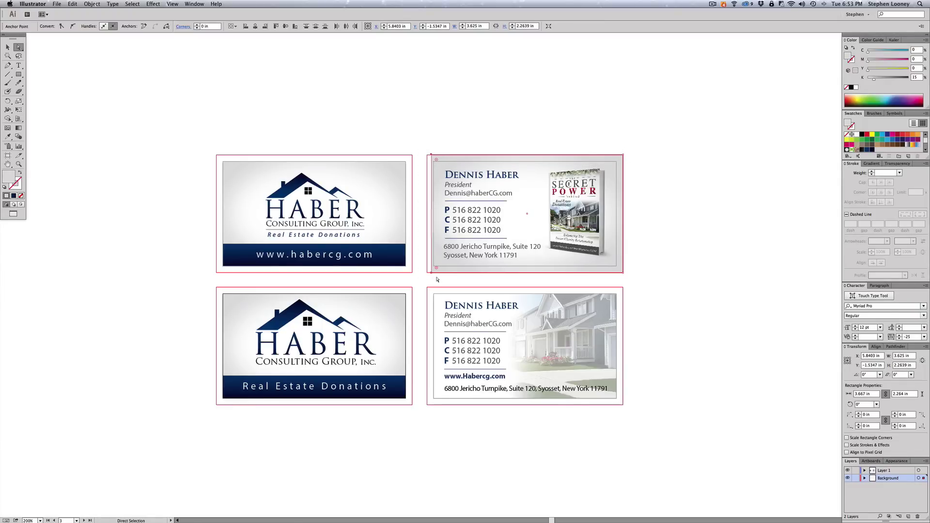
key("v")
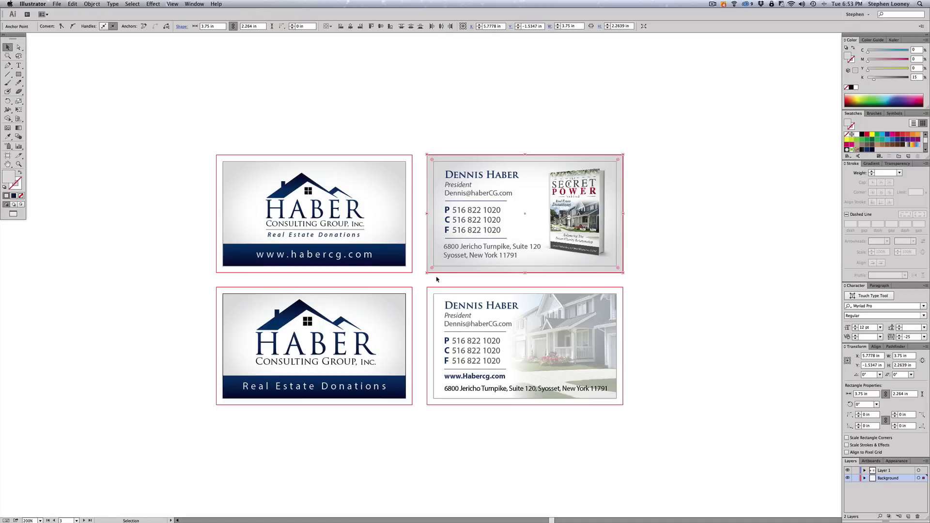
left_click(394, 125)
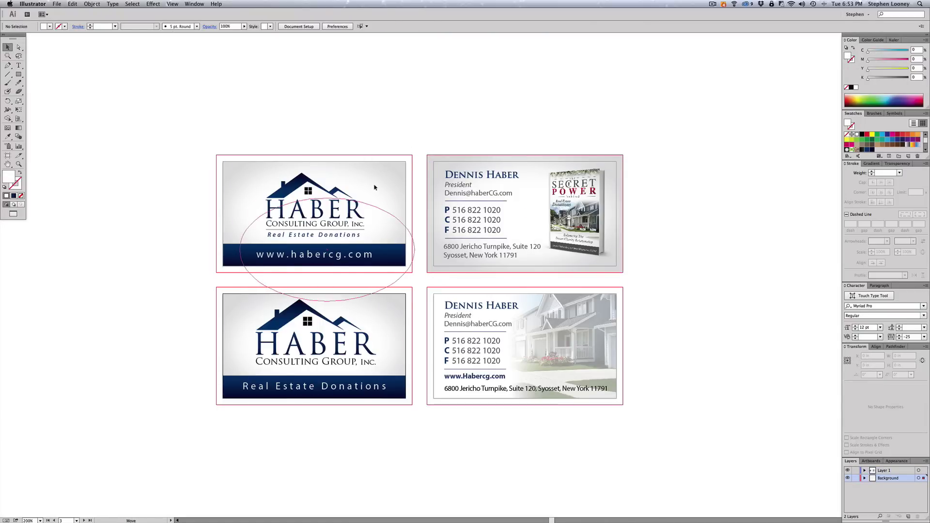
- Delete the old glow ellipses and grey backgrounds on both left logo cards
left_click_drag(372, 182, 374, 185)
key("Delete")
key("Delete")
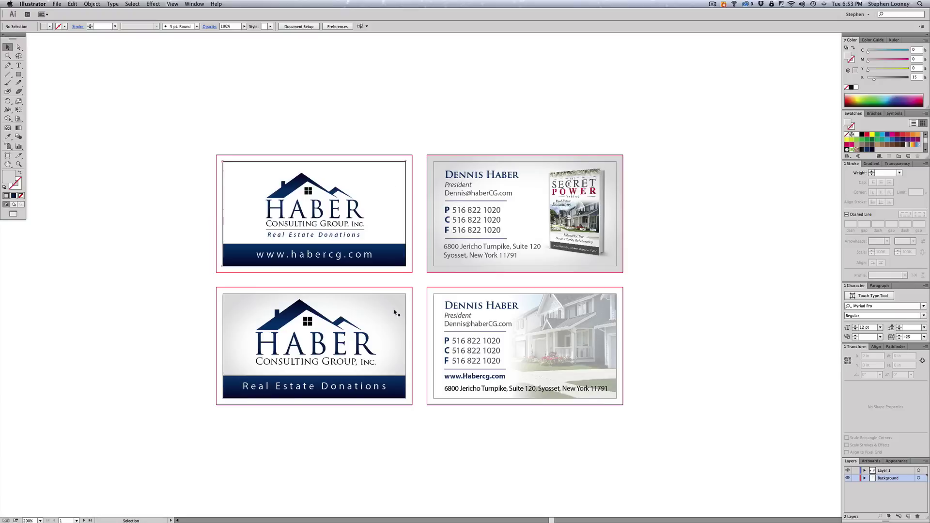
left_click(394, 312)
key("Delete")
left_click(394, 313)
key("Delete")
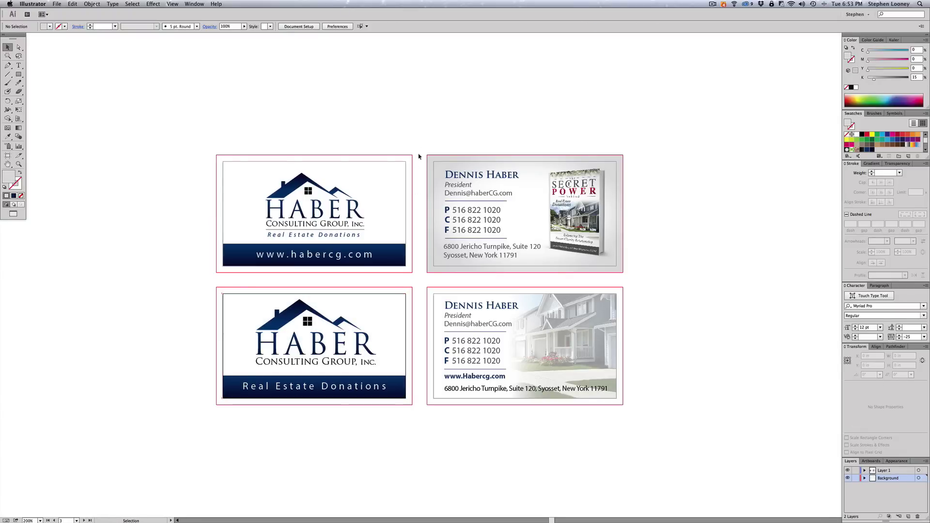
- Alt-drag copies of the contact card's glow ellipse onto the two logo cards
left_click(438, 233)
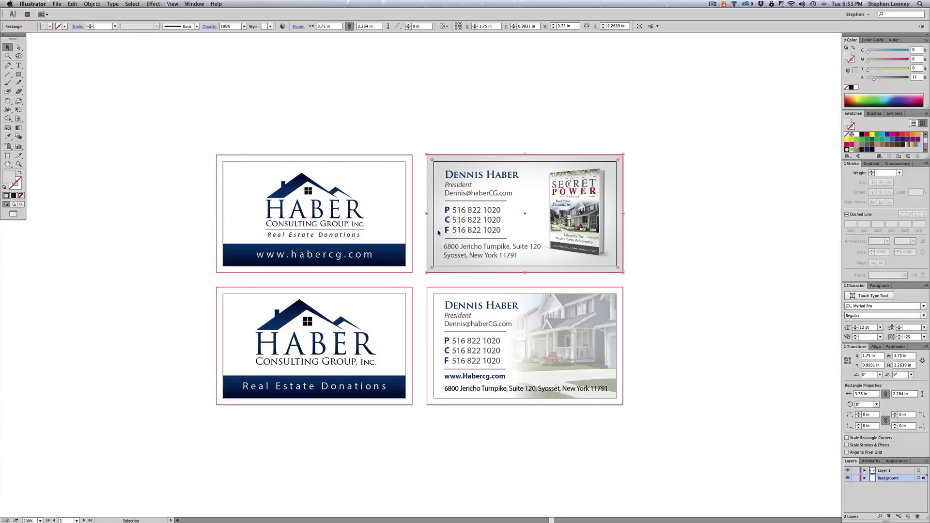
left_click(535, 132)
left_click_drag(534, 131, 543, 189)
left_click(547, 174)
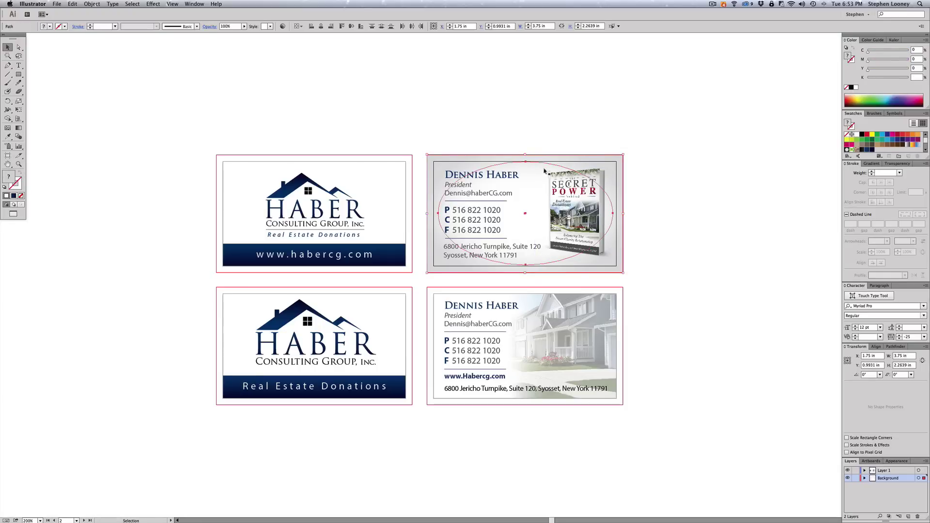
left_click_drag(526, 164, 321, 300)
left_click(205, 294)
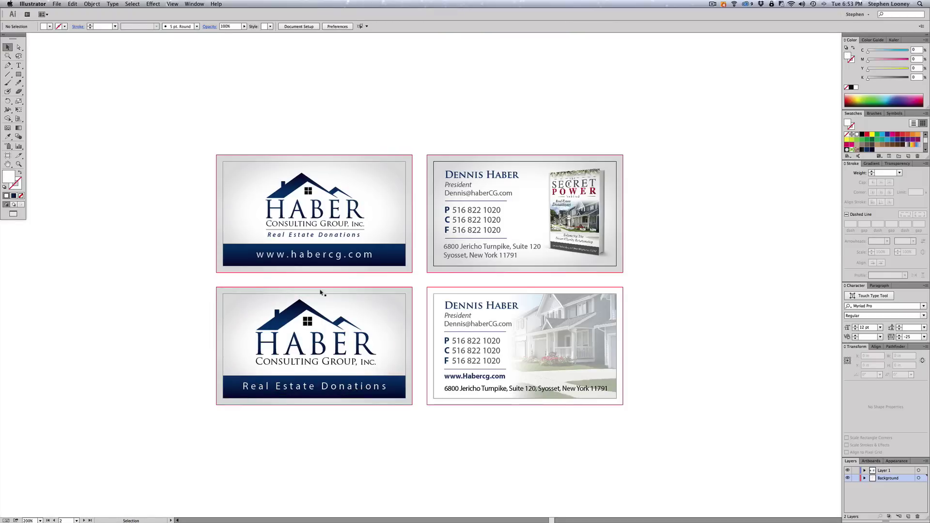
- Inspect the new glow backgrounds on the top-left and bottom-left logo cards
scroll(457, 90, "left", 2)
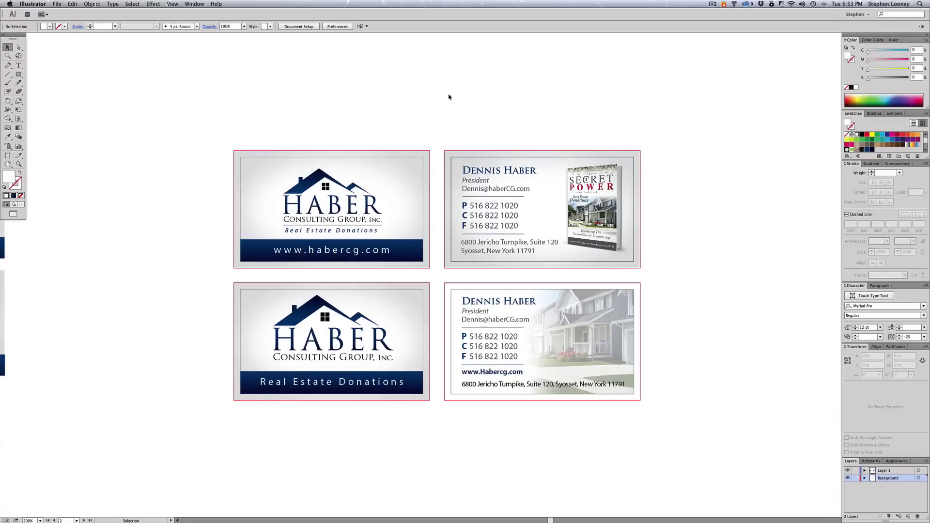
left_click_drag(199, 114, 269, 195)
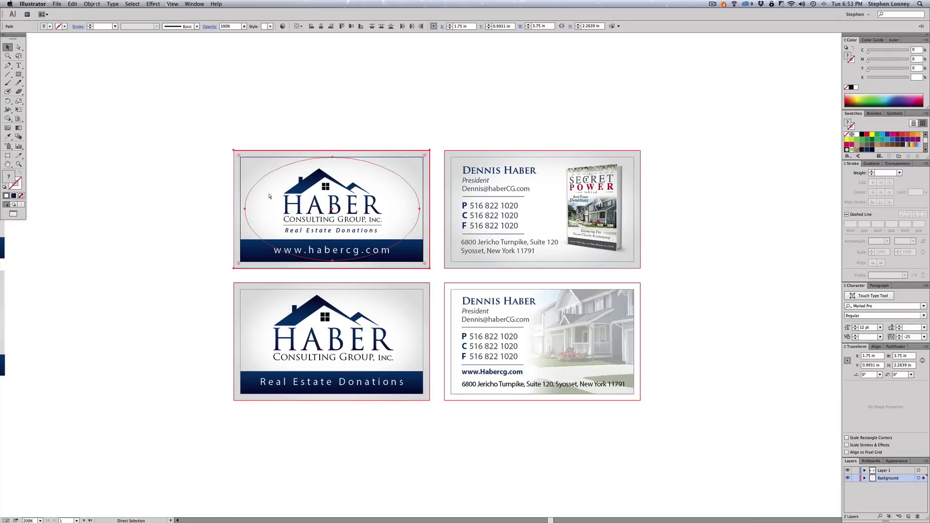
left_click_drag(212, 288, 263, 315)
left_click(245, 322)
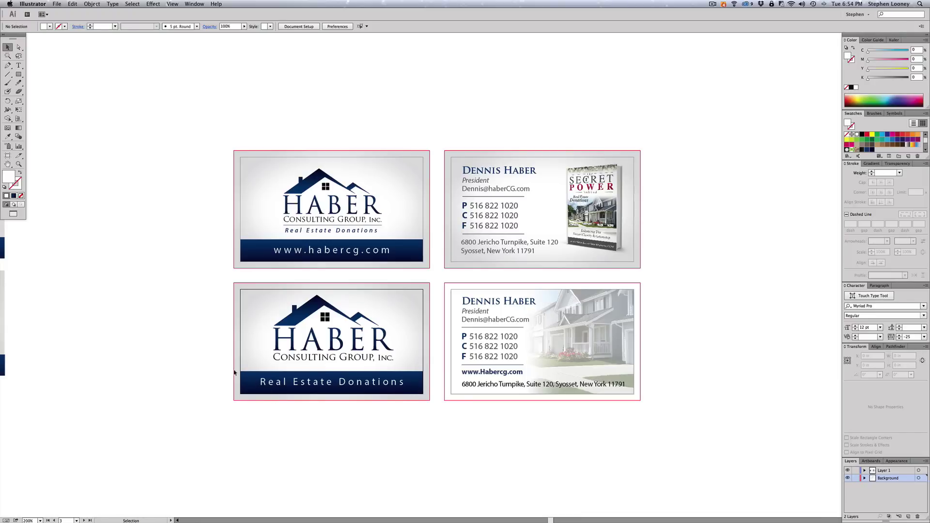
- Extend both logo cards' blue bars left, right and down to the bleed line
key("a")
left_click_drag(222, 215, 245, 417)
key("Left")
key("Left")
key("Left")
key("Left")
key("Left")
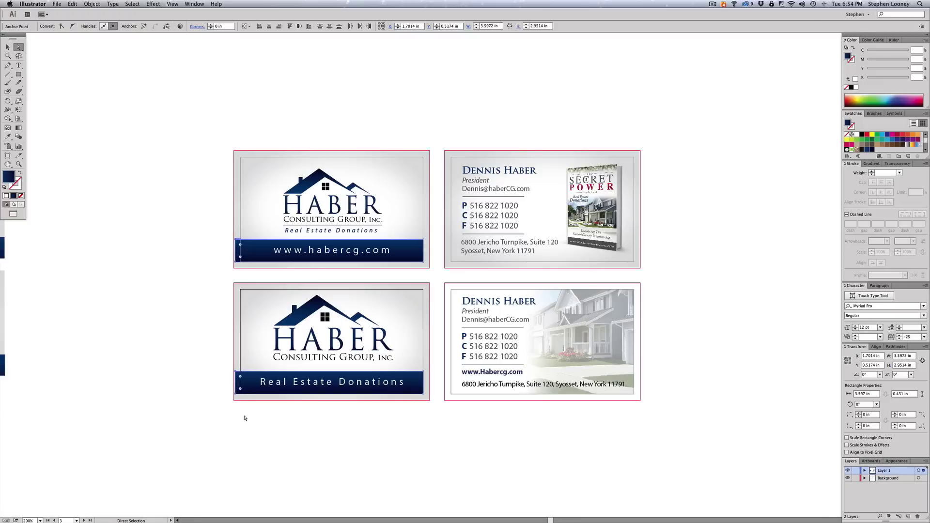
left_click_drag(416, 224, 439, 413)
key("Right")
key("Right")
key("Right")
key("Right")
key("Right")
key("Right")
key("Right")
key("Right")
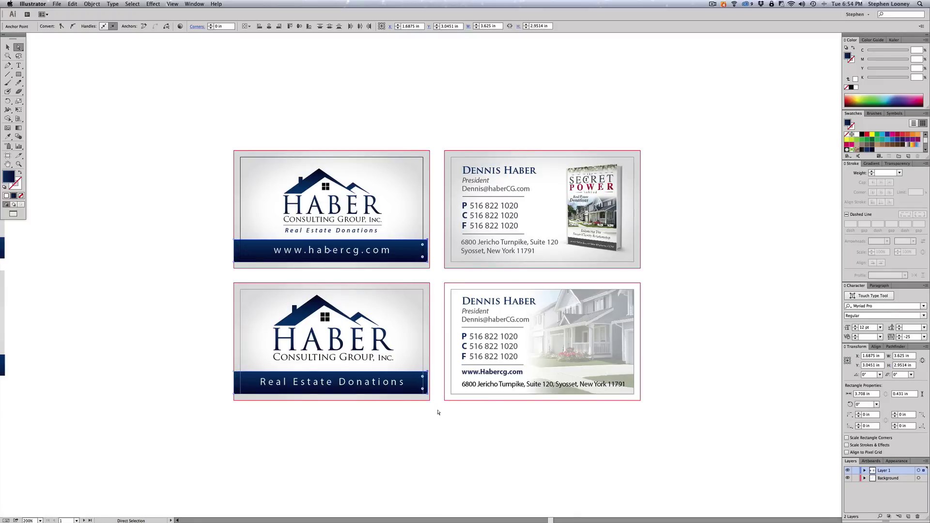
key("Right")
left_click_drag(230, 263, 441, 280)
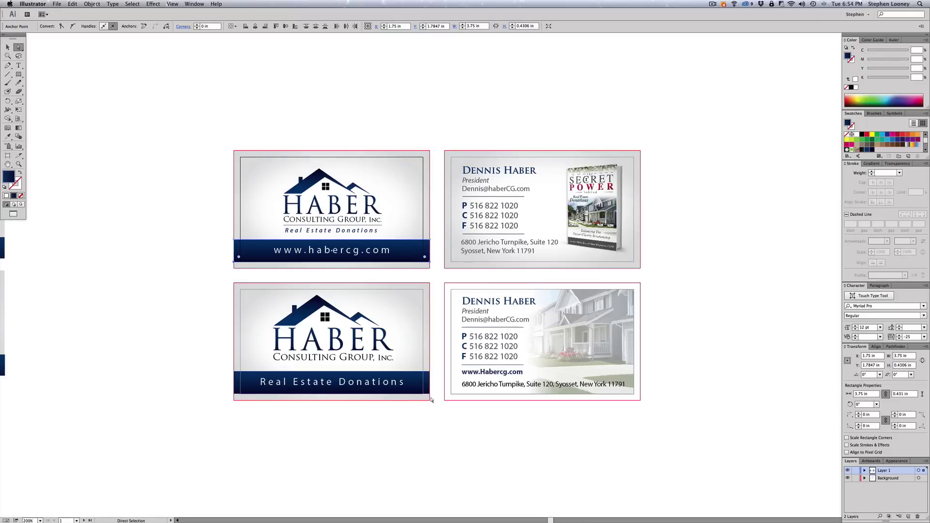
key("Down")
key("Down")
key("Down")
key("Down")
key("Down")
key("Down")
key("Down")
key("Down")
key("Down")
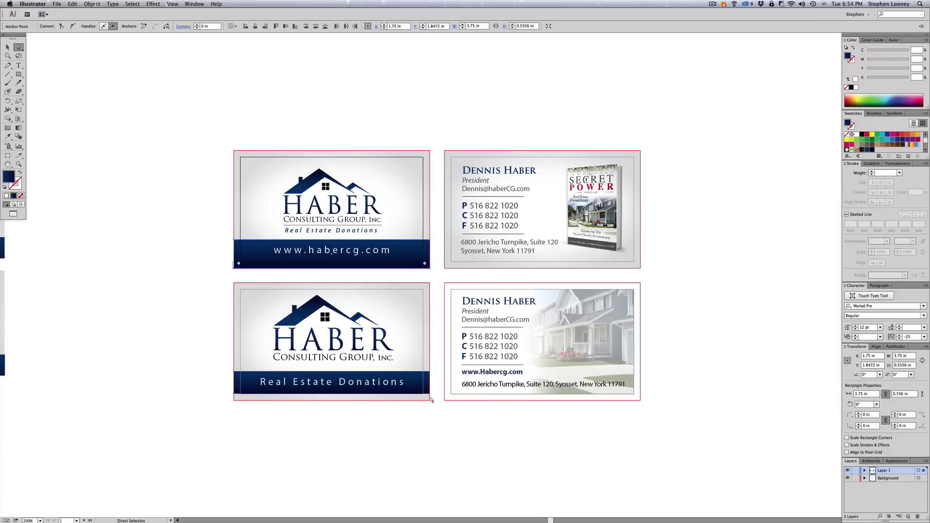
left_click_drag(431, 399, 226, 392)
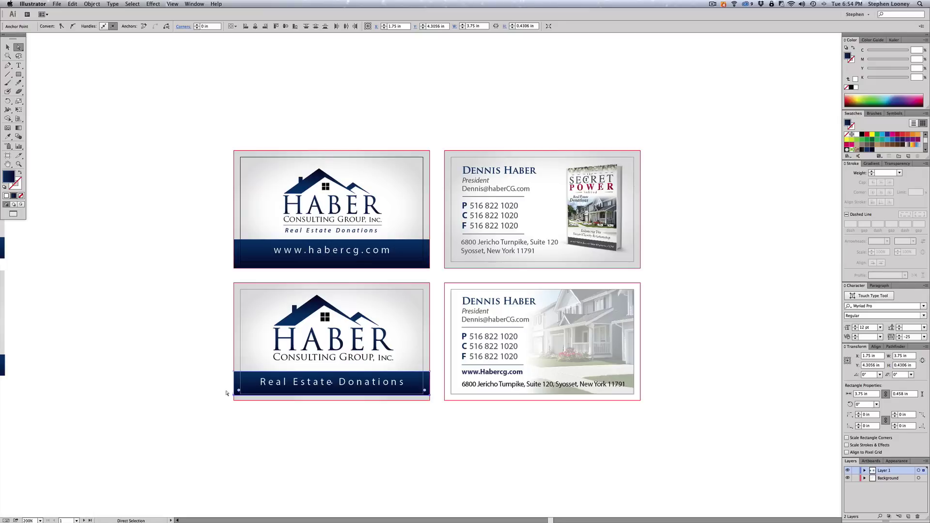
key("Down")
key("Down")
key("Down")
key("Down")
key("Down")
key("Down")
key("Down")
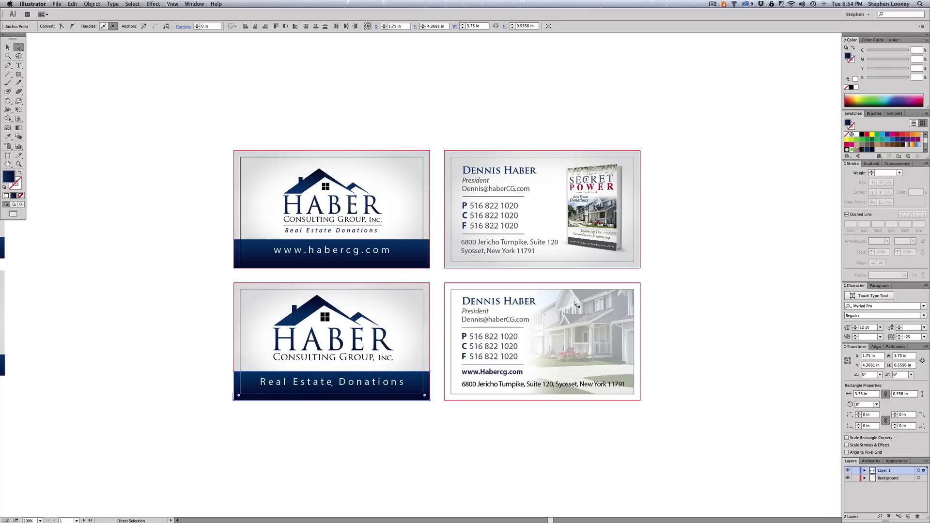
left_click(667, 289)
- Extend the lower contact card's house photo to the bleed at right, top and bottom
left_click(634, 294)
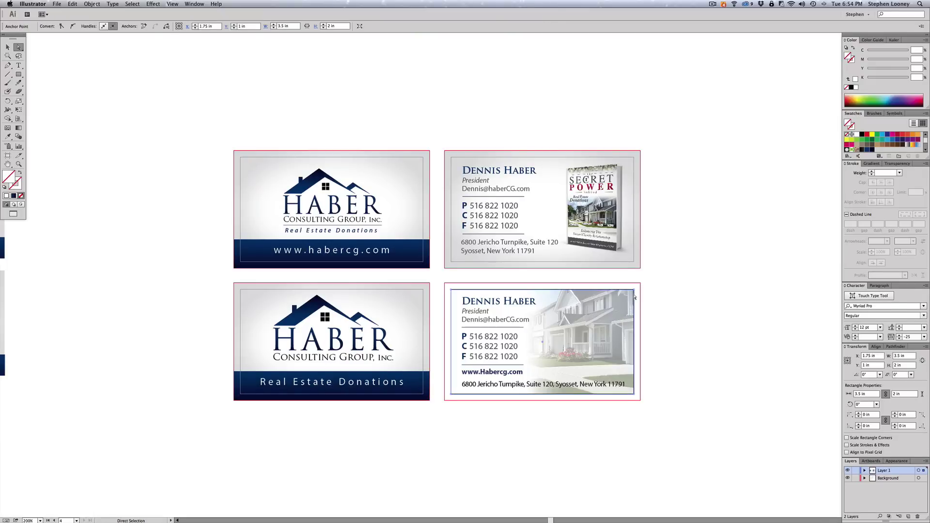
left_click_drag(635, 298, 638, 299)
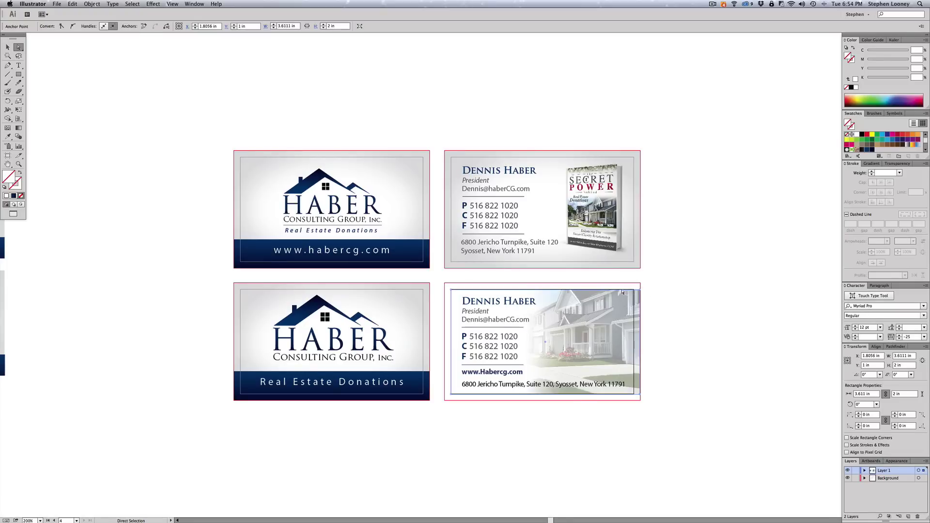
key("Up")
key("Up")
key("Up")
key("Up")
key("Up")
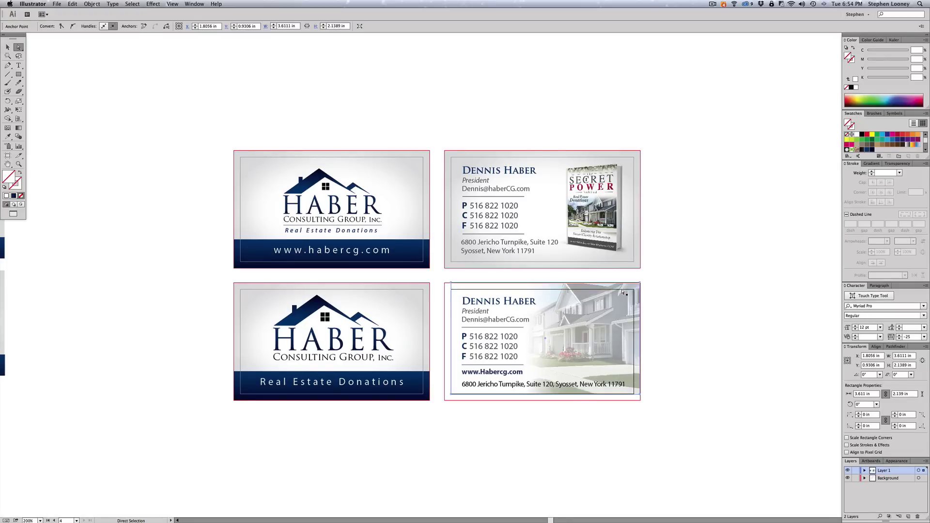
left_click(741, 311)
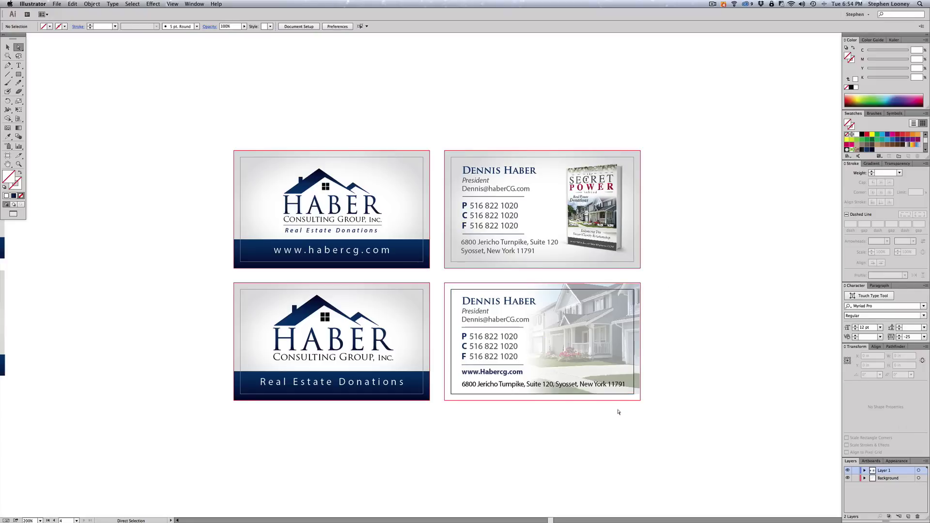
left_click(615, 395)
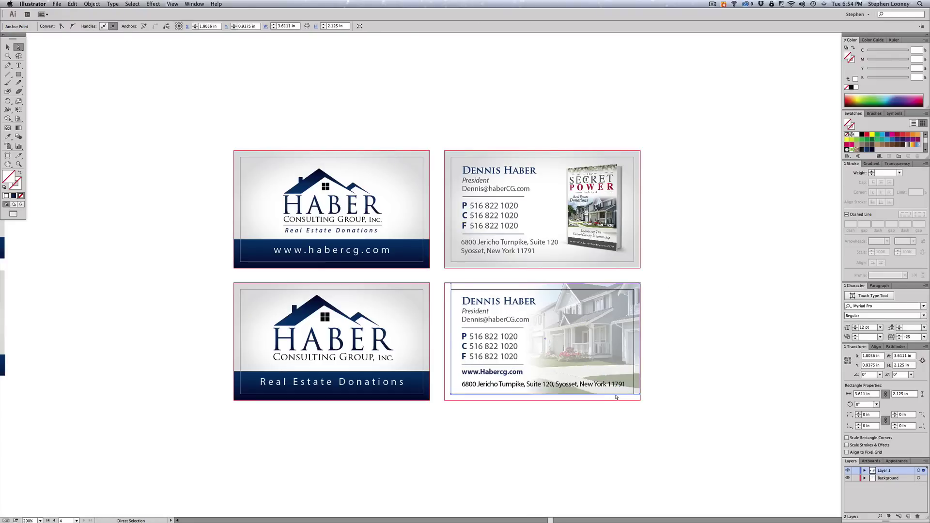
key("Down")
key("Down")
key("Down")
key("Down")
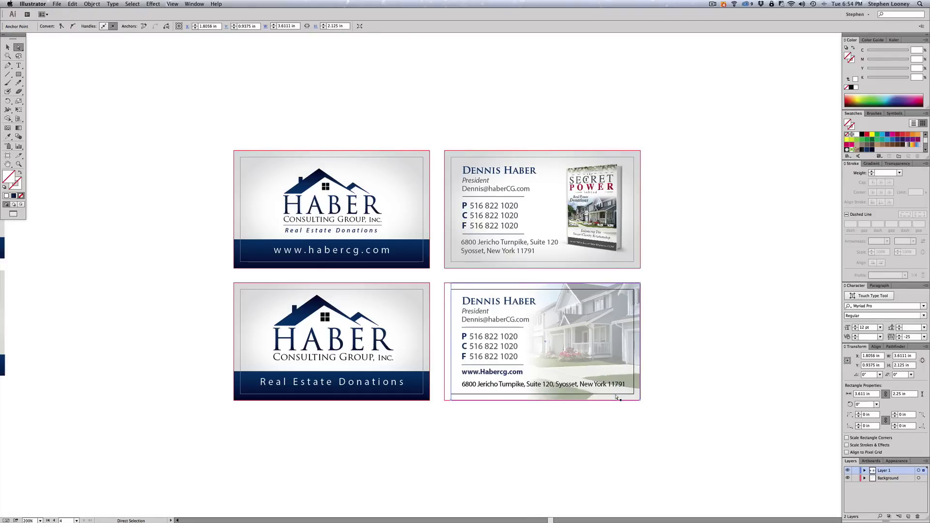
left_click(764, 365)
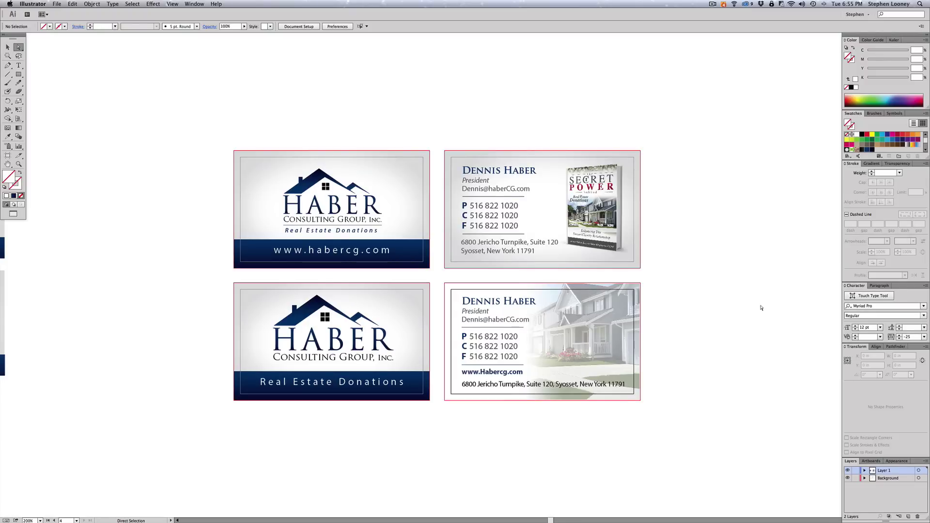
- Unlock all objects, select everything on the four cards, and convert all text to outlines
left_click(79, 3)
left_click(97, 54)
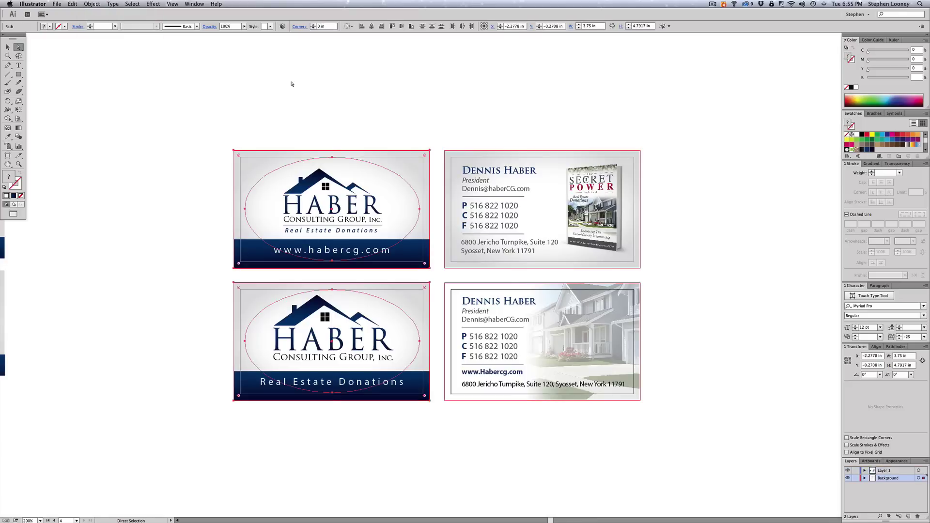
key("super+a")
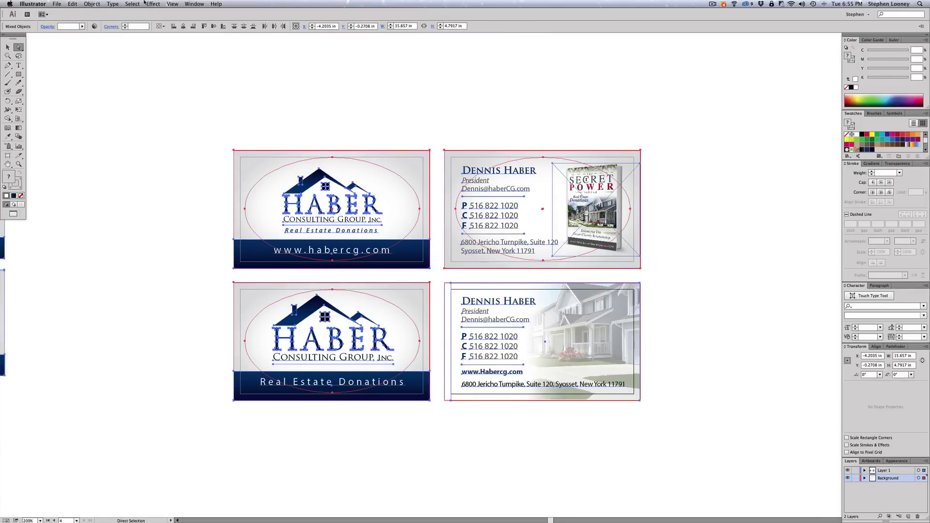
left_click(135, 3)
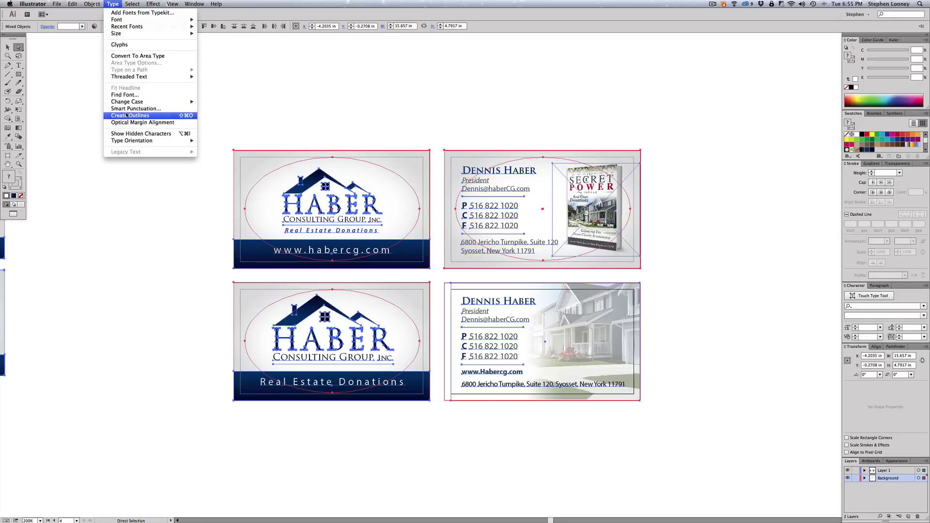
left_click(136, 115)
left_click(183, 94)
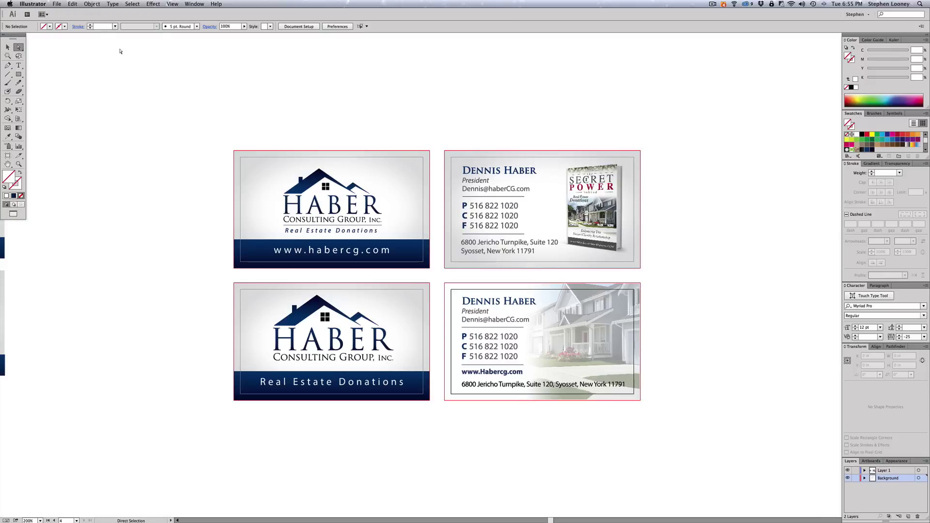
- Save the document as TEST in Adobe PDF format and bring up the PDF preset choices
left_click(57, 3)
left_click(78, 68)
type("TES")
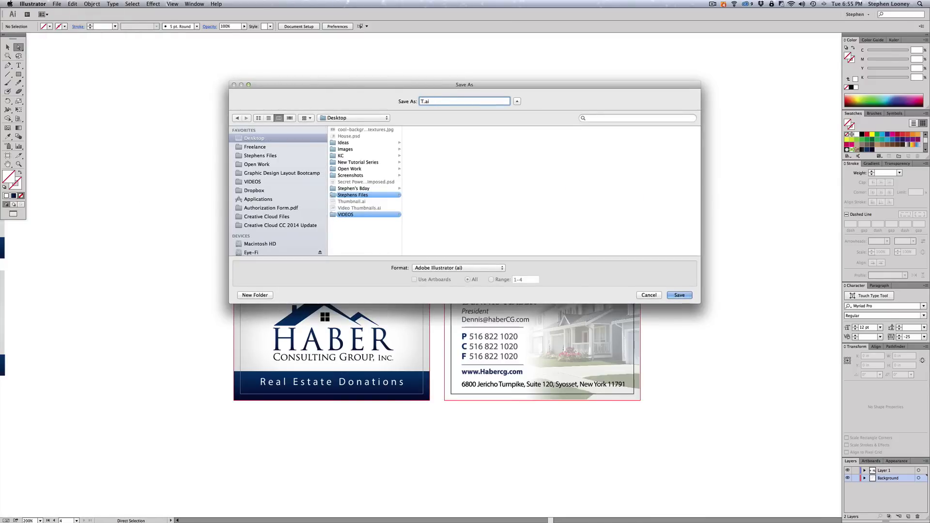
type("T")
left_click(429, 267)
left_click(433, 287)
left_click(683, 296)
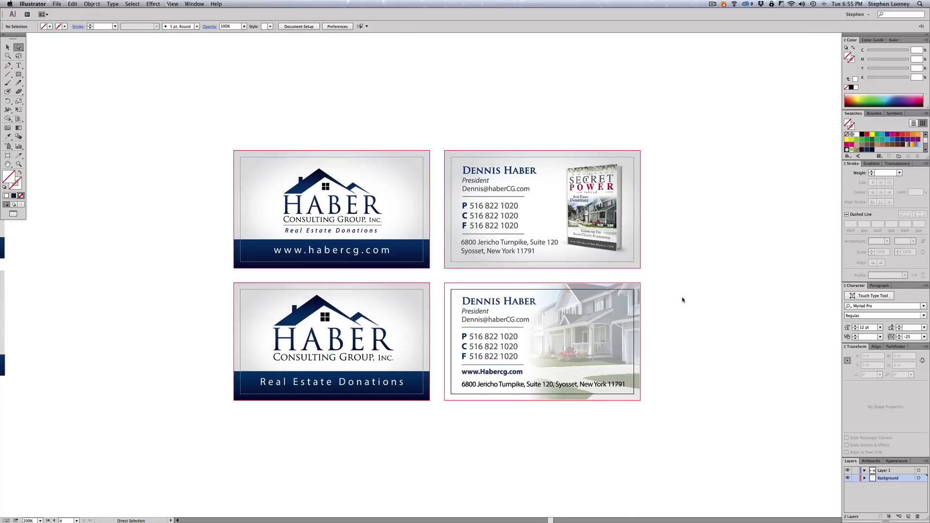
left_click(436, 174)
- Apply the [High Quality Print] preset, enable trim marks, set 0.125 in bleeds, and save the PDF
left_click(403, 203)
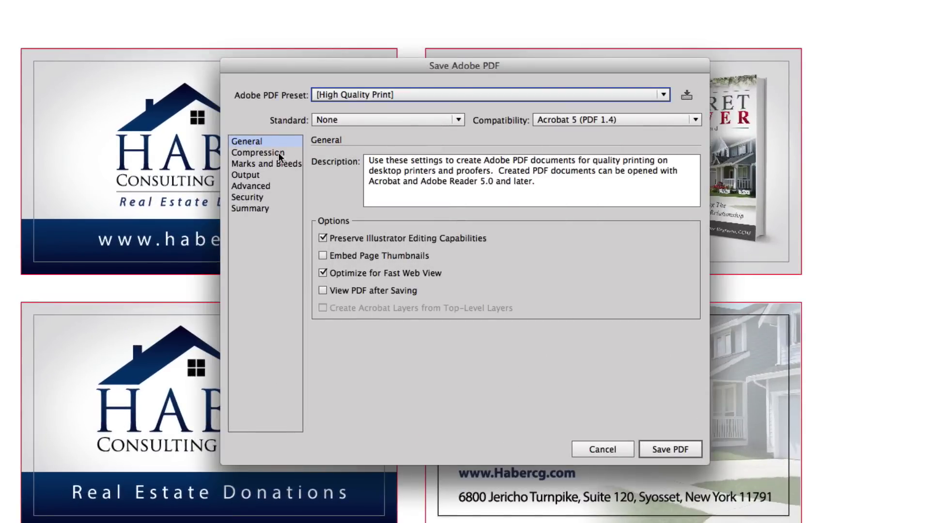
left_click(272, 164)
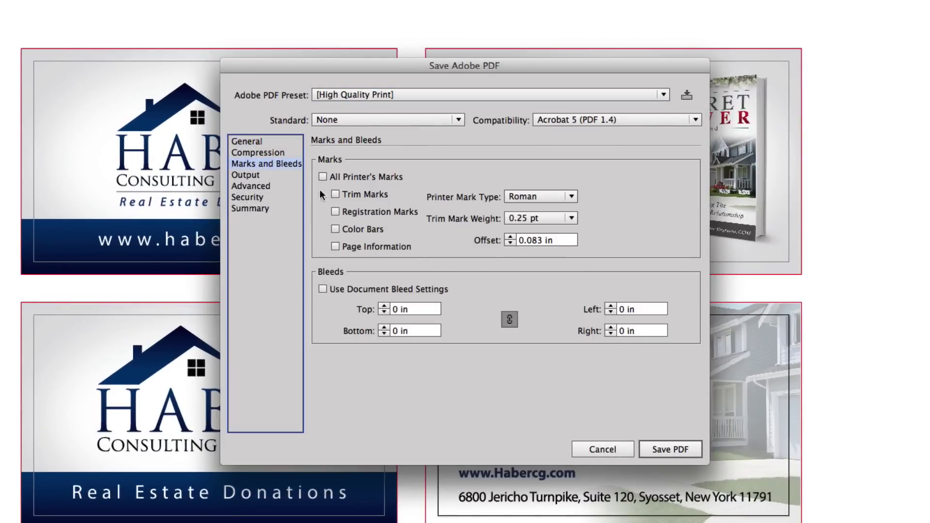
left_click(336, 193)
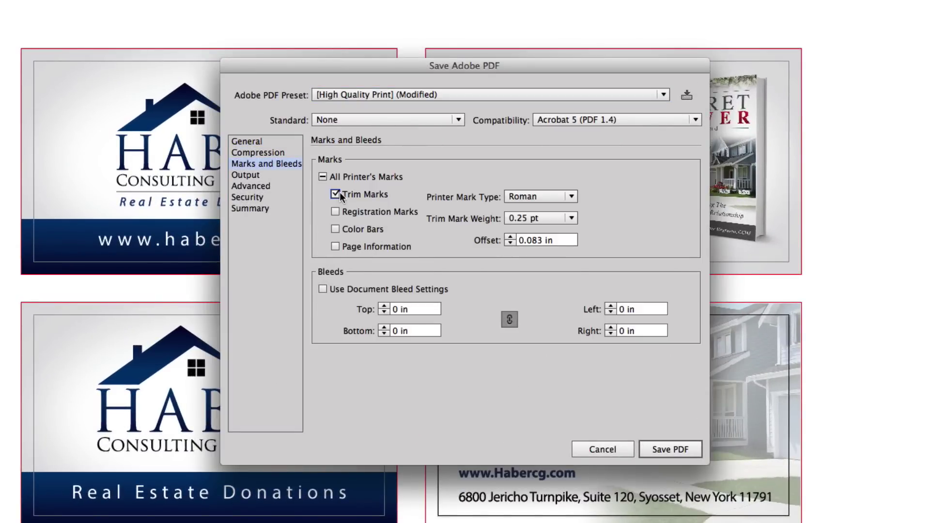
left_click(416, 309)
type("0.125")
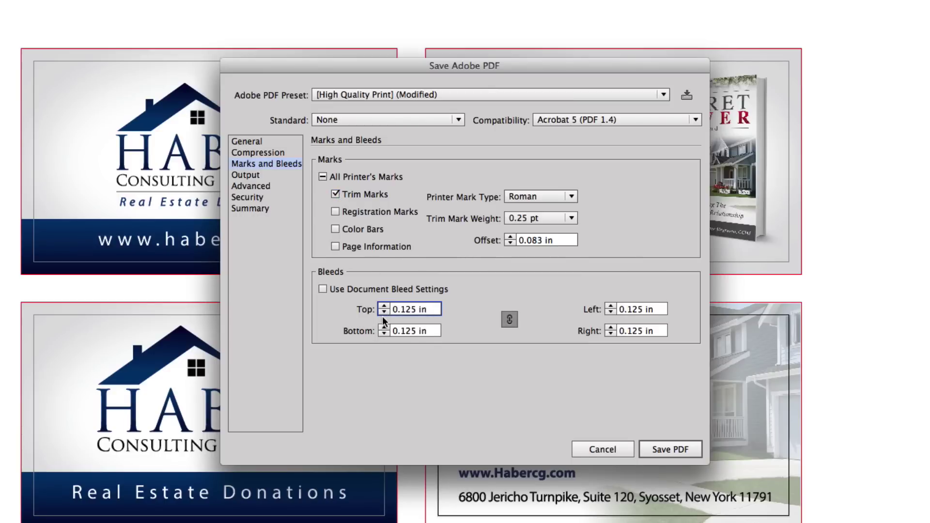
left_click(673, 448)
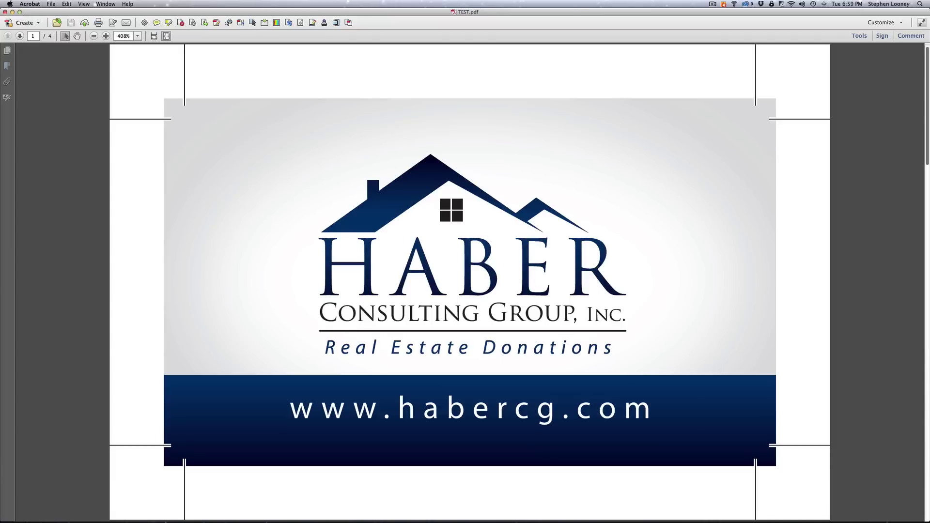
- Step through all four card pages of TEST.pdf using the page thumbnails
left_click(8, 51)
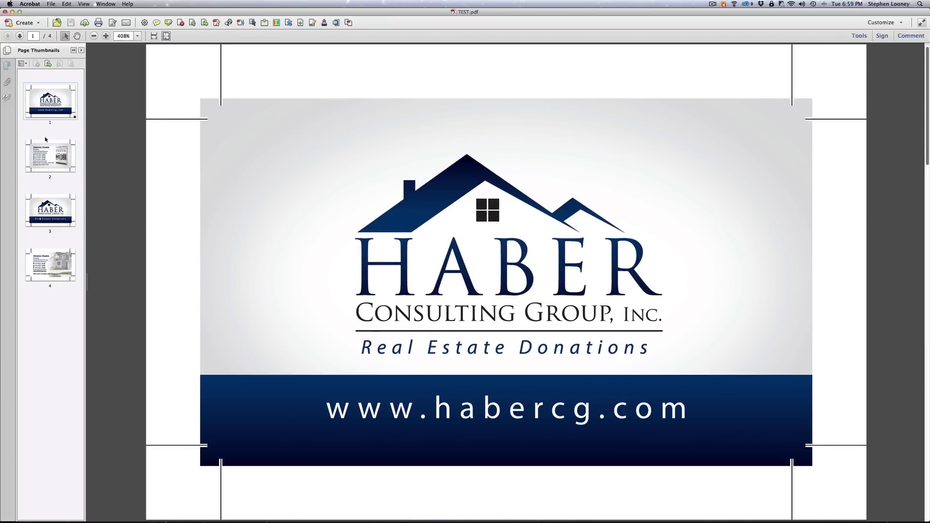
left_click(45, 155)
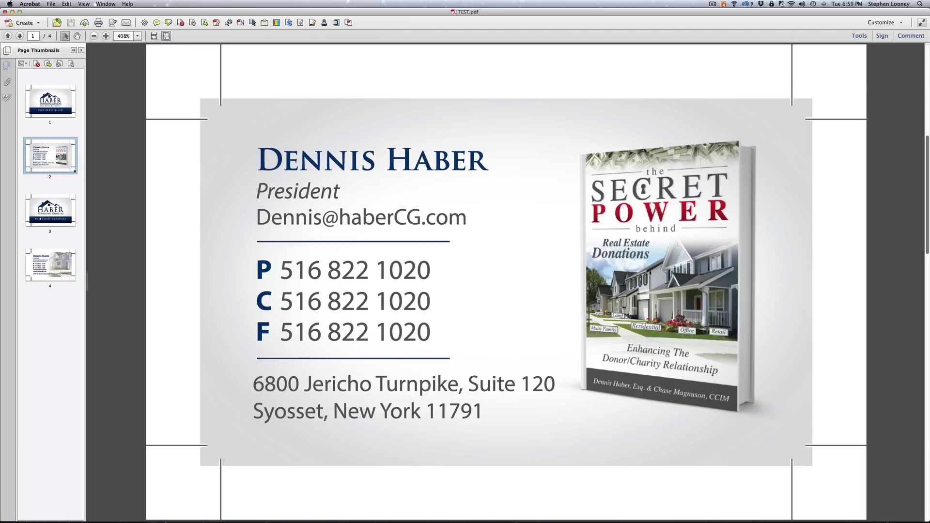
left_click(50, 101)
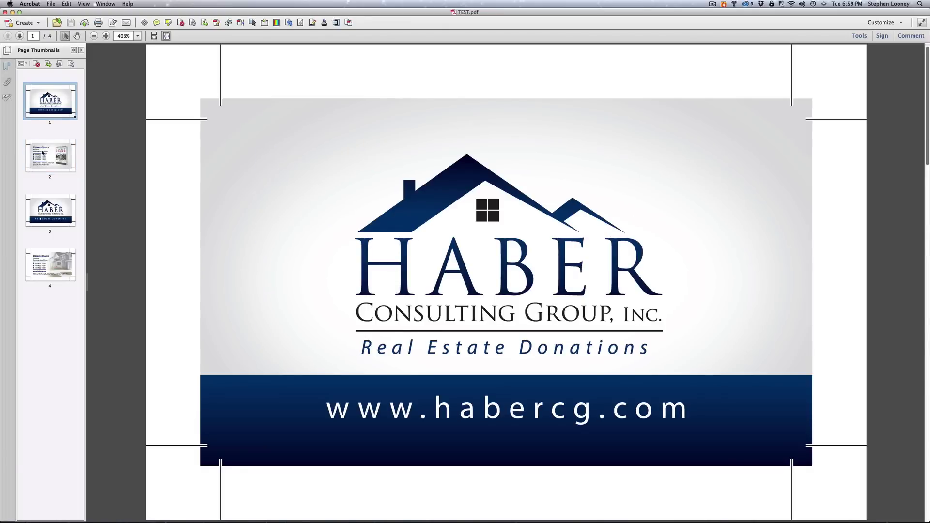
left_click(43, 152)
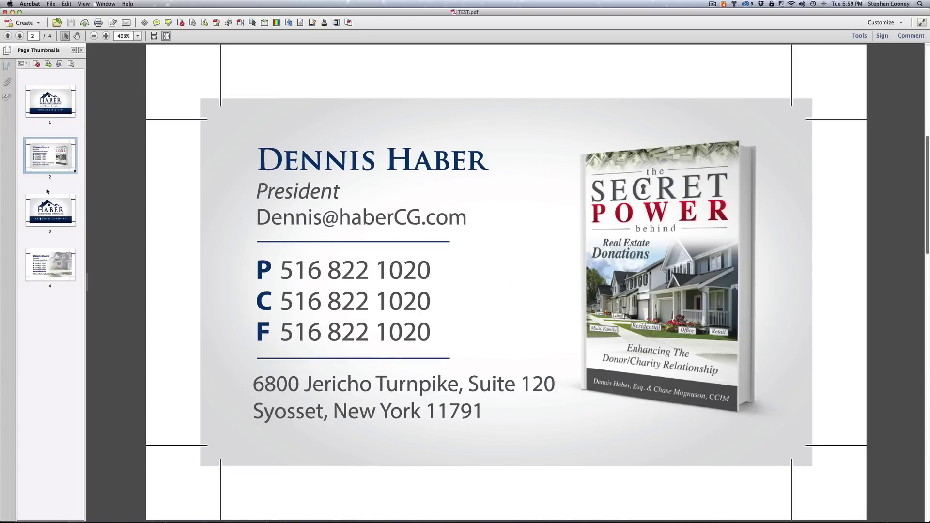
left_click(46, 208)
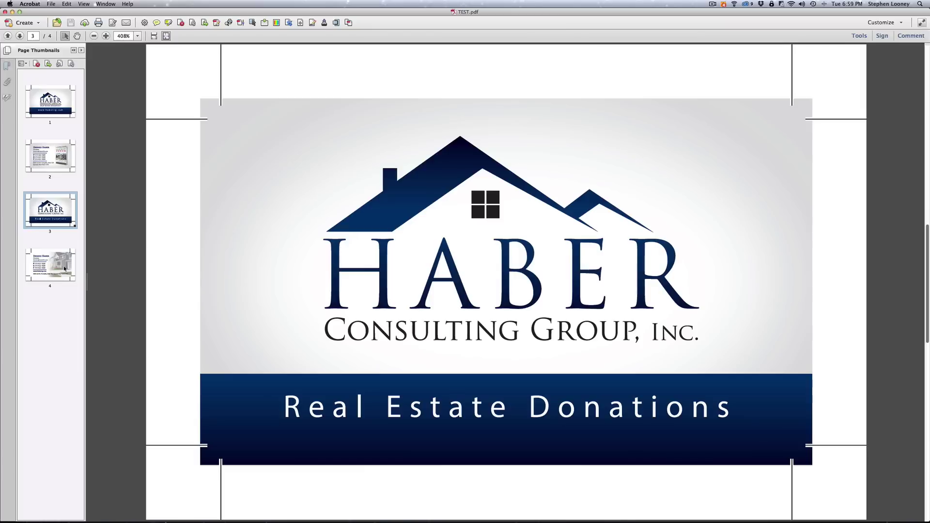
left_click(64, 268)
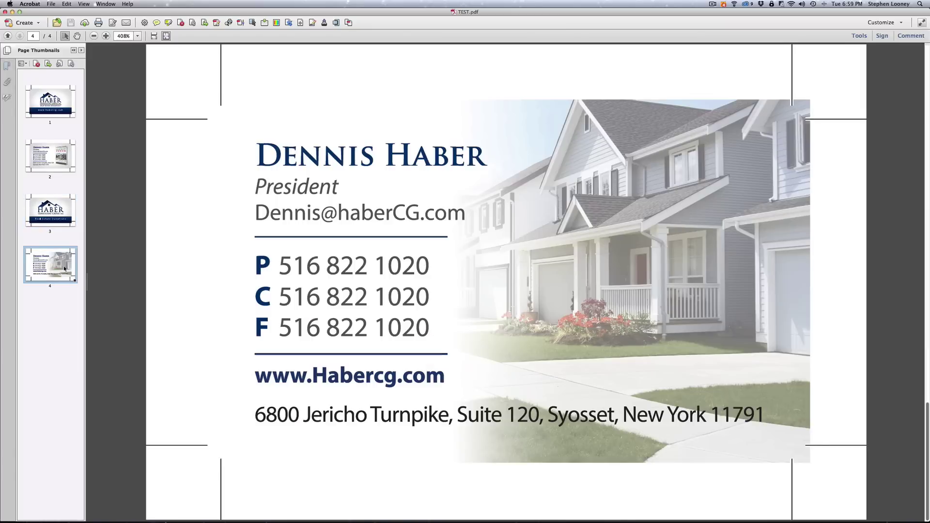
- Zoom out to 200% and return to page 3 to inspect its trim marks and bleed
left_click(474, 277)
left_click(474, 278)
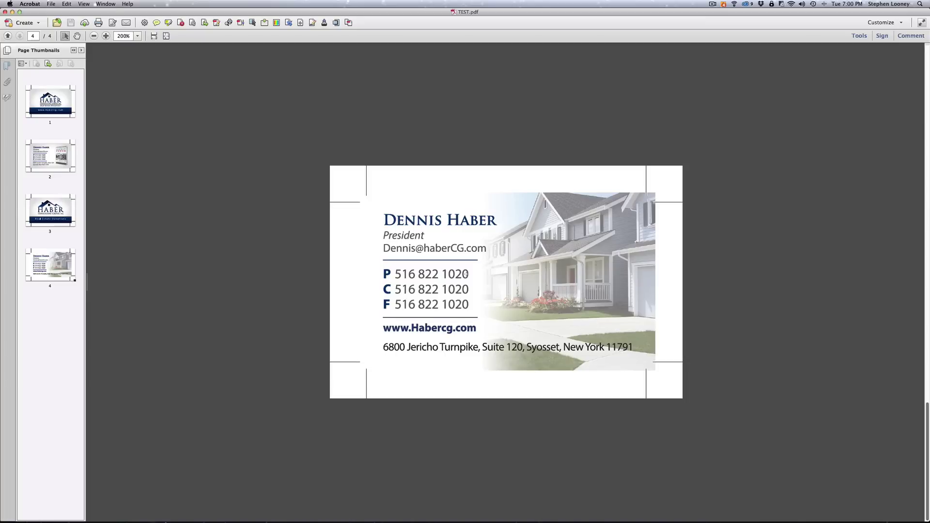
scroll(465, 274, "up", 2)
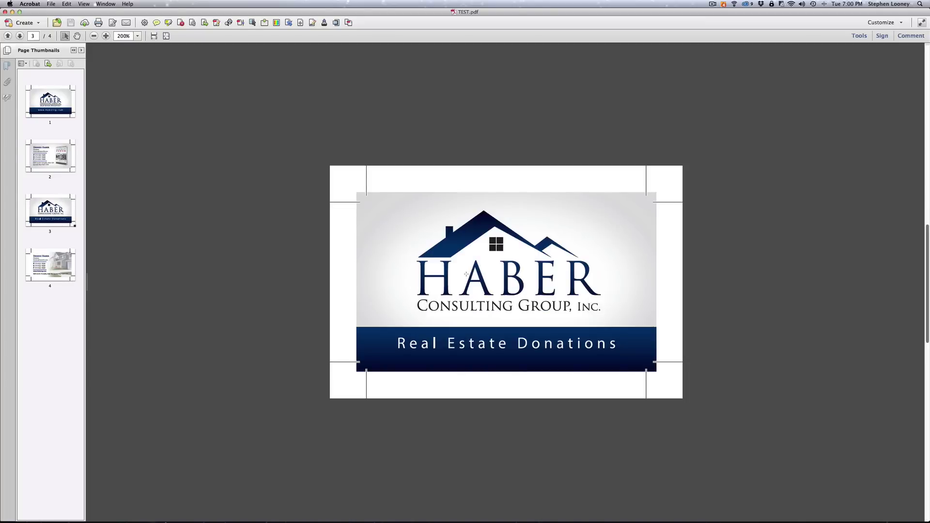